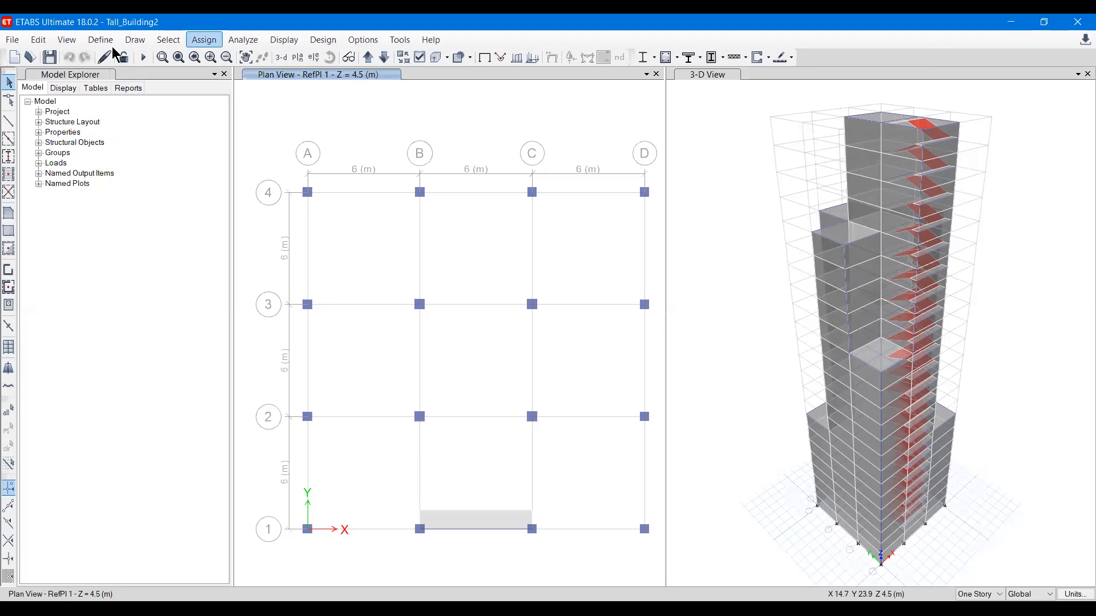
Examine the story data table for story heights, master stories and similar-to assignments from Story23 down to the base, leaving it unchanged.
left_click(38, 40)
left_click(74, 190)
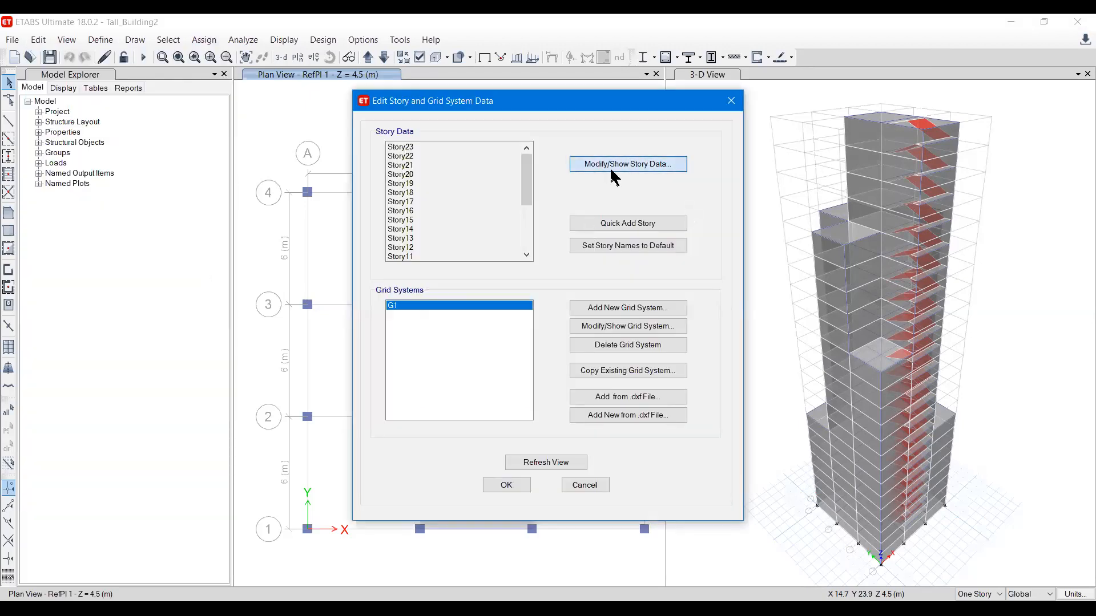
left_click(613, 176)
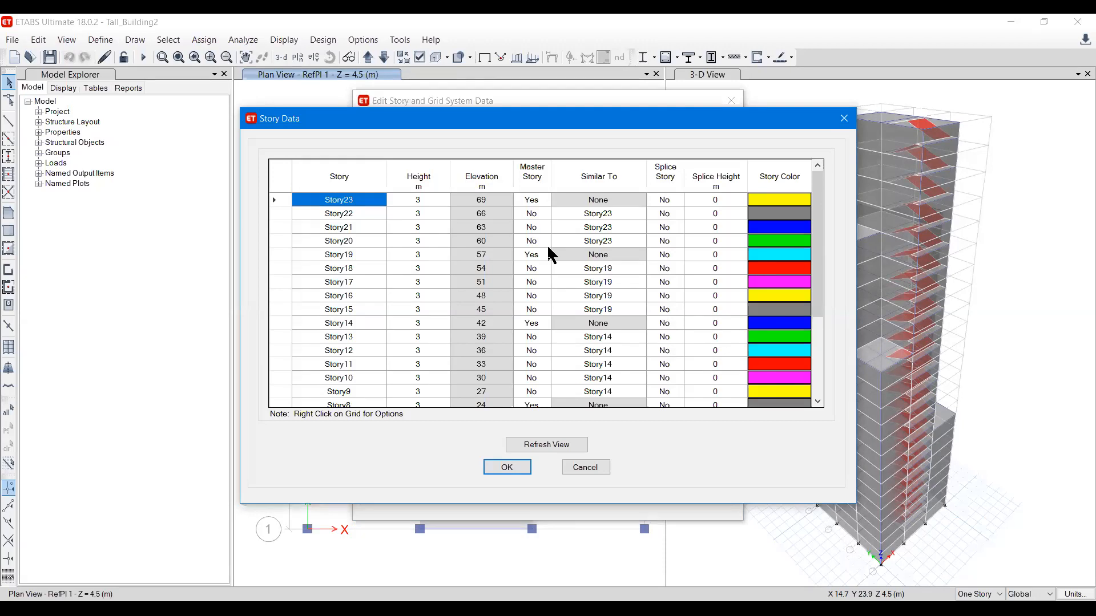
left_click(490, 136)
scroll(571, 320, "down", 3)
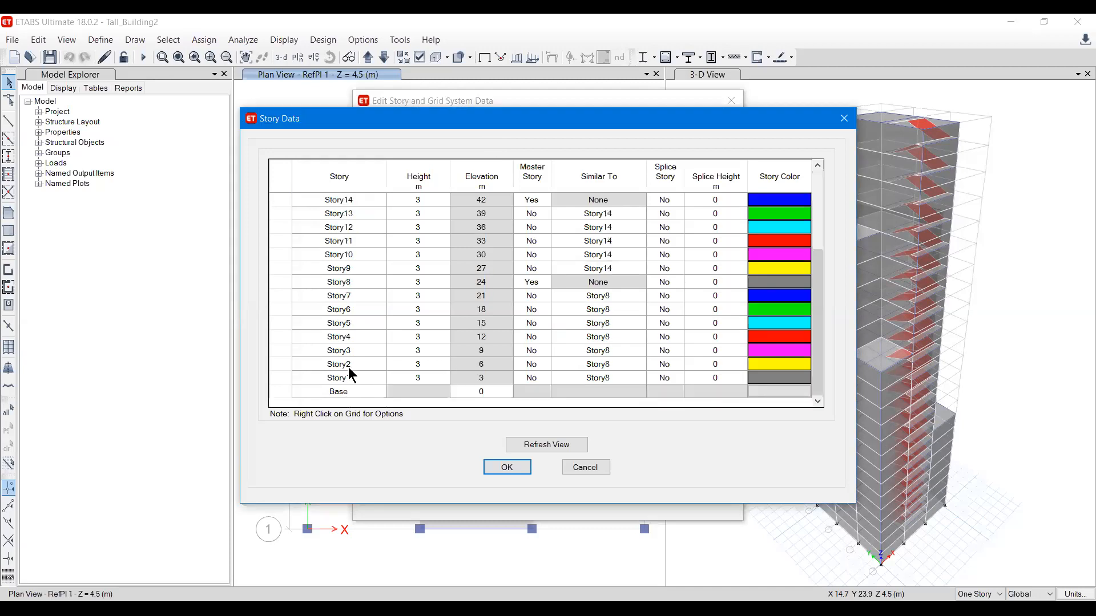
scroll(345, 375, "up", 3)
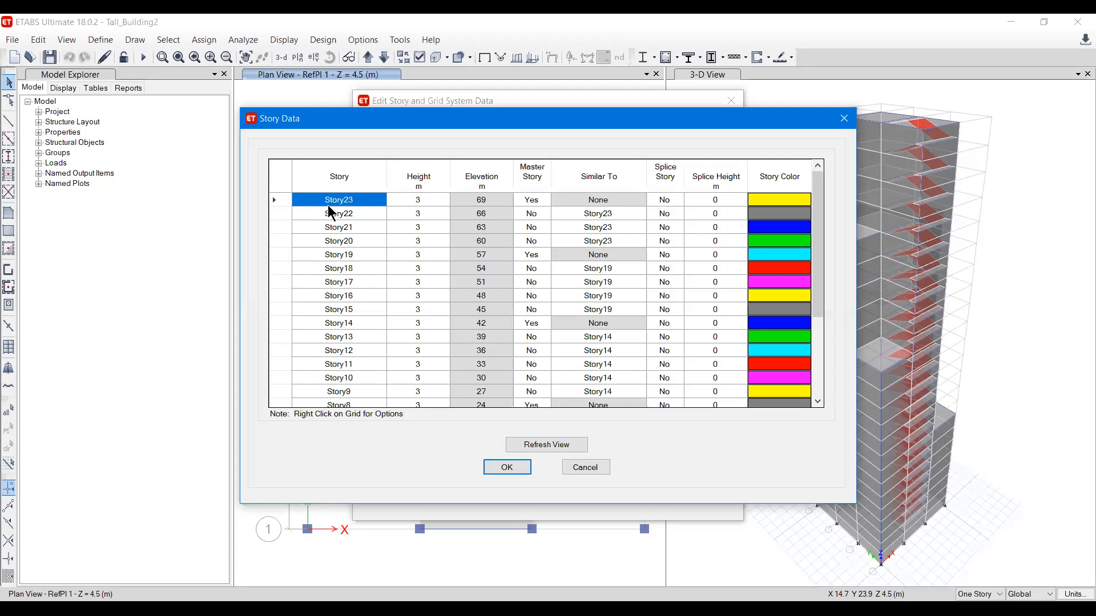
double_click(346, 254)
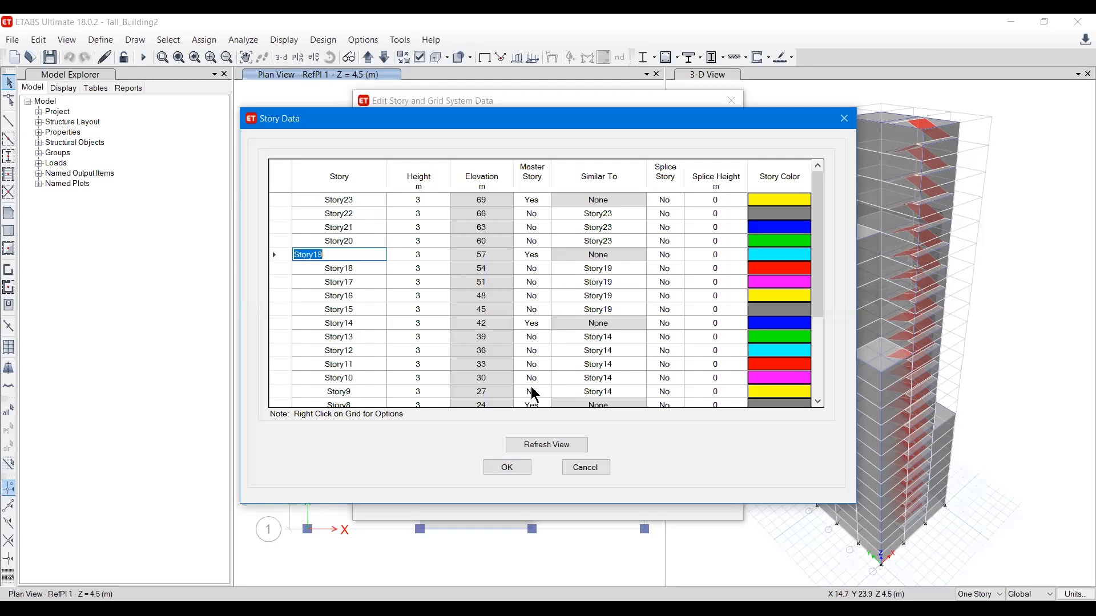
scroll(525, 381, "down", 2)
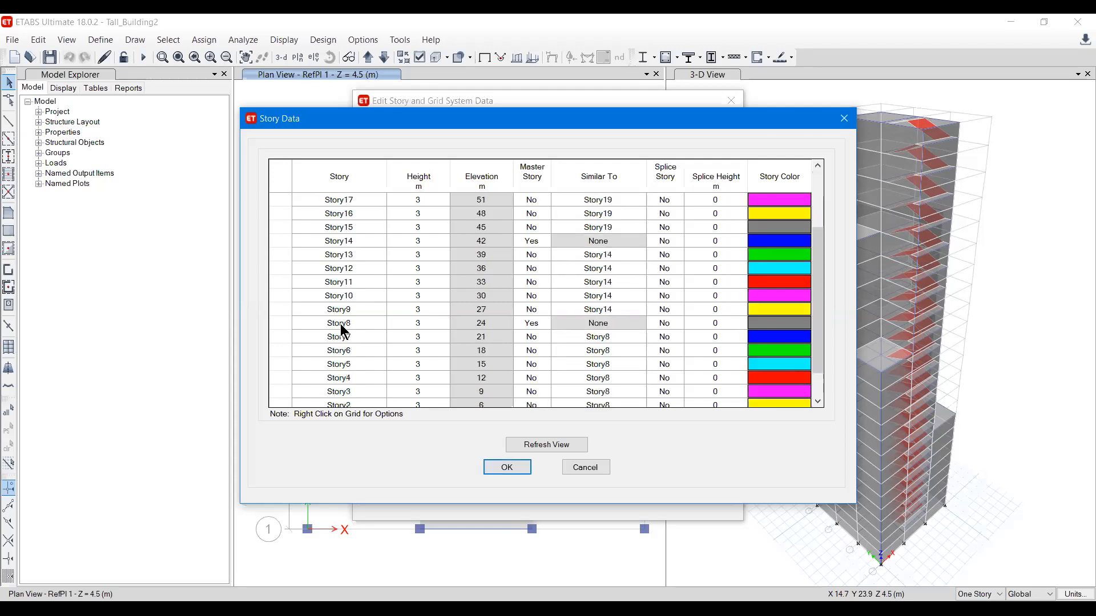
scroll(340, 323, "down", 1)
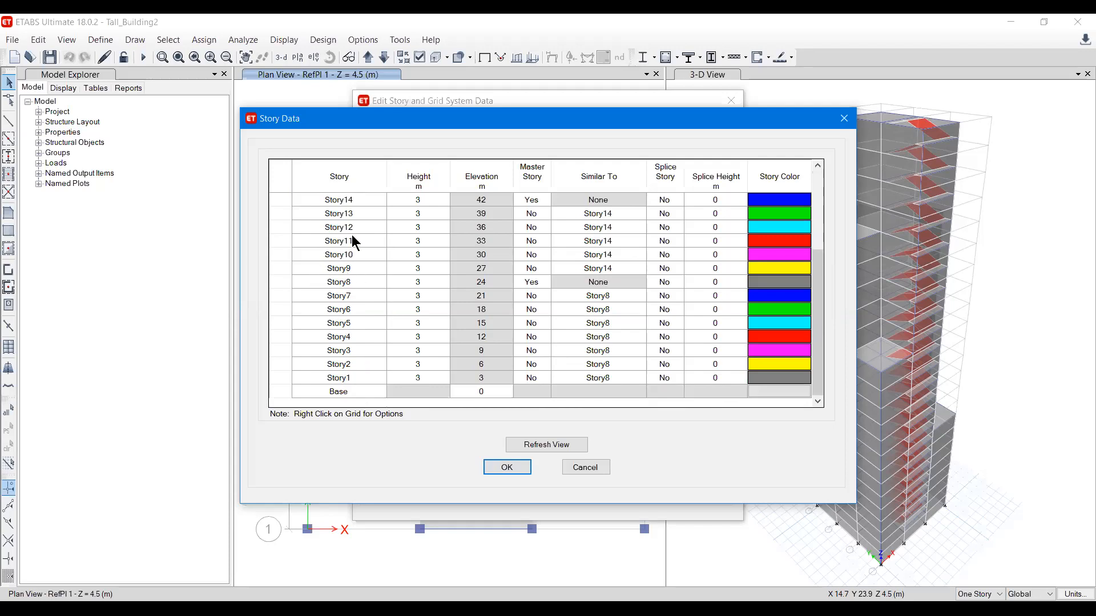
scroll(358, 228, "up", 2)
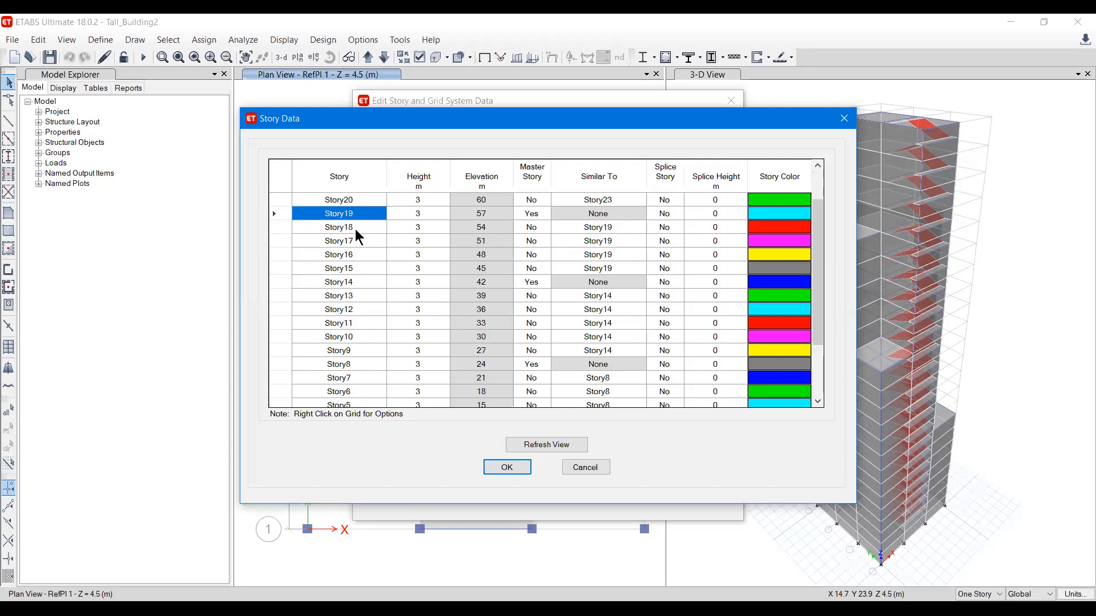
scroll(373, 219, "up", 1)
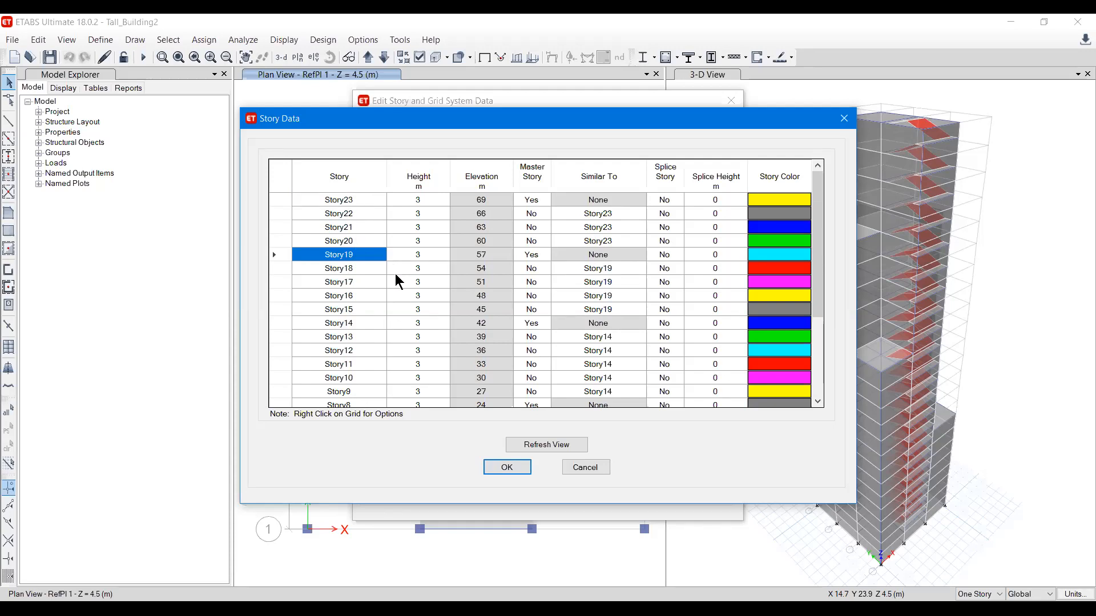
scroll(350, 323, "down", 1)
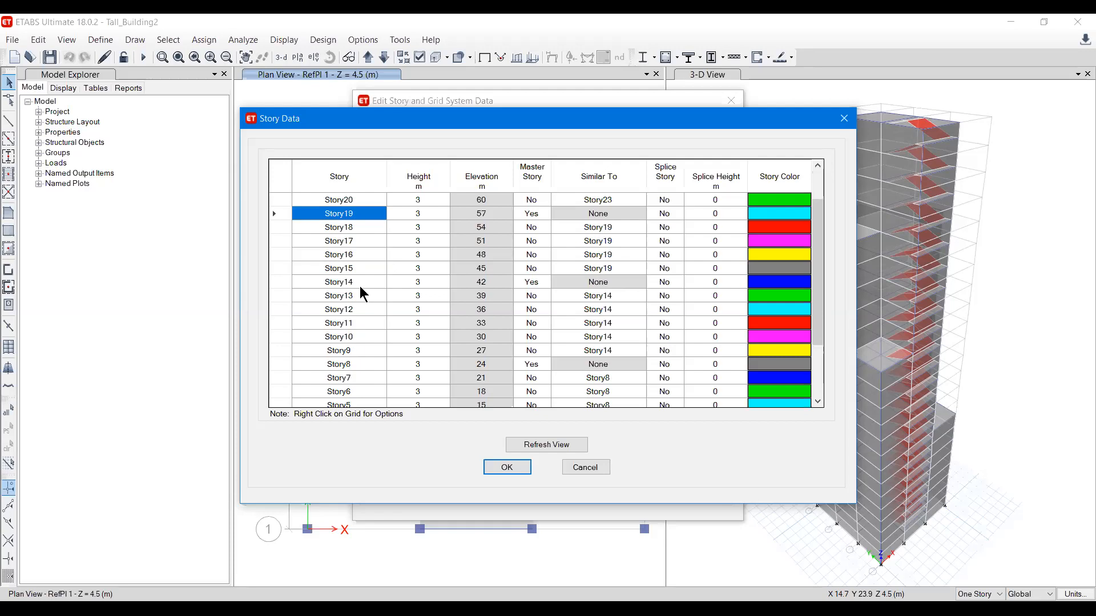
scroll(361, 368, "down", 2)
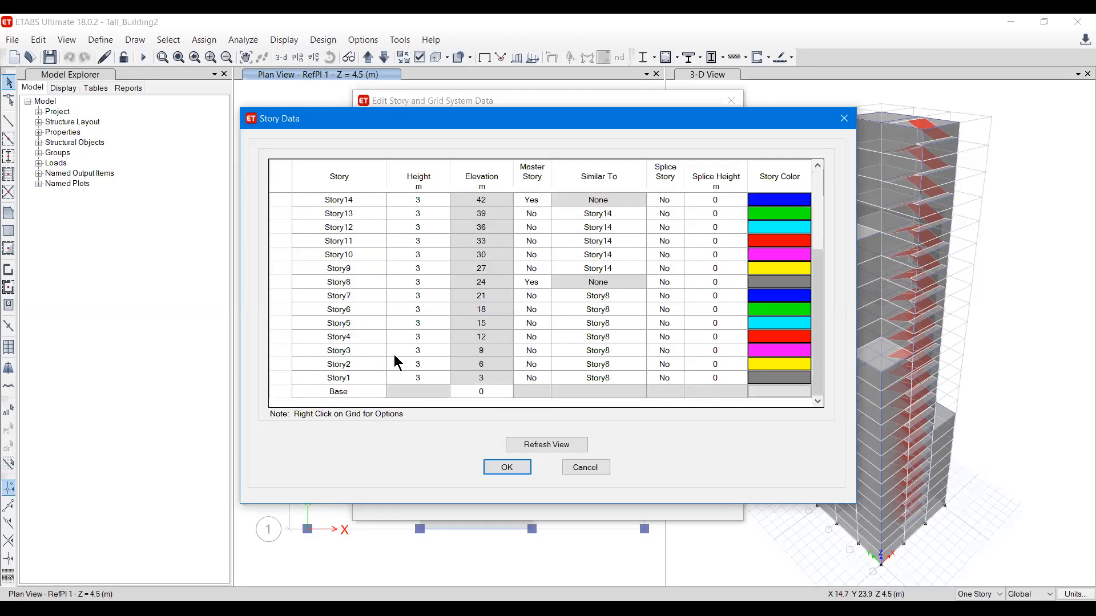
left_click(572, 468)
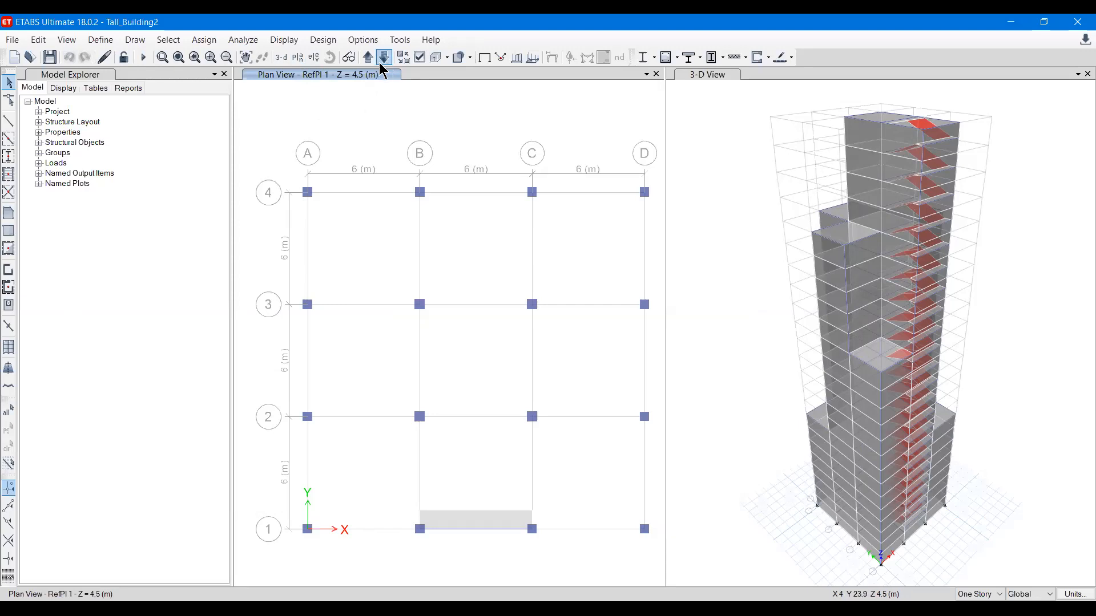
Display the Story1 floor in the plan view.
left_click(298, 57)
scroll(482, 418, "down", 2)
left_click(471, 418)
left_click(482, 480)
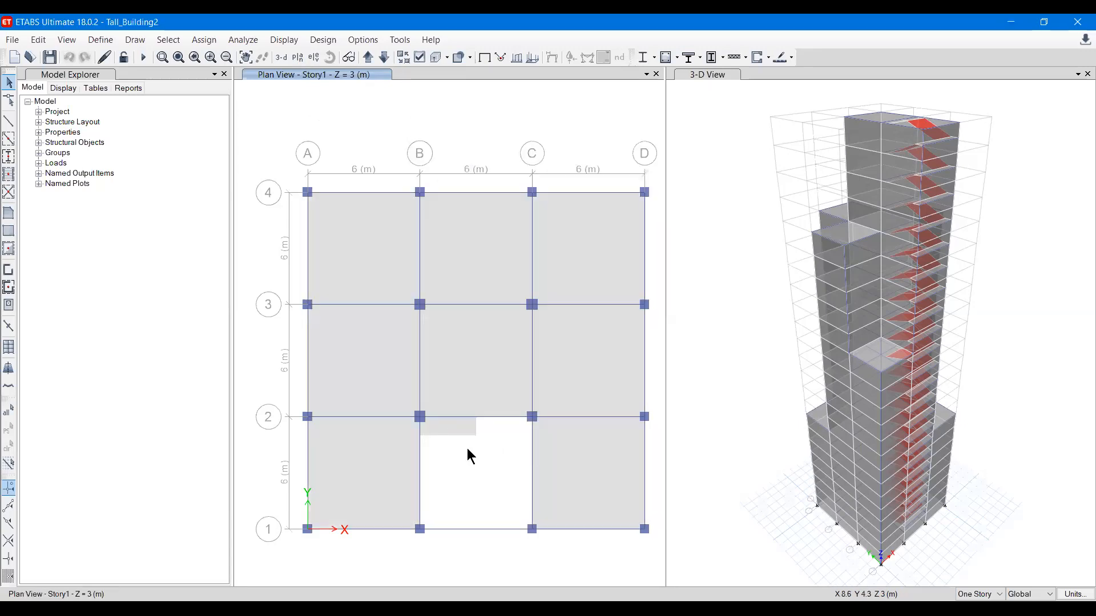
left_click(321, 41)
mouse_move(351, 182)
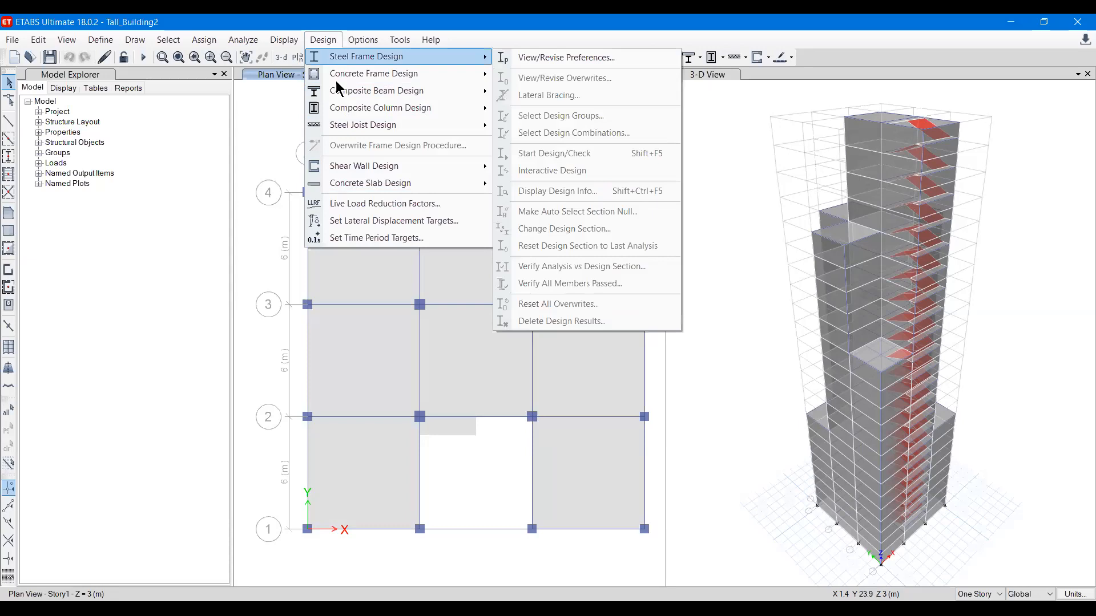
mouse_move(336, 83)
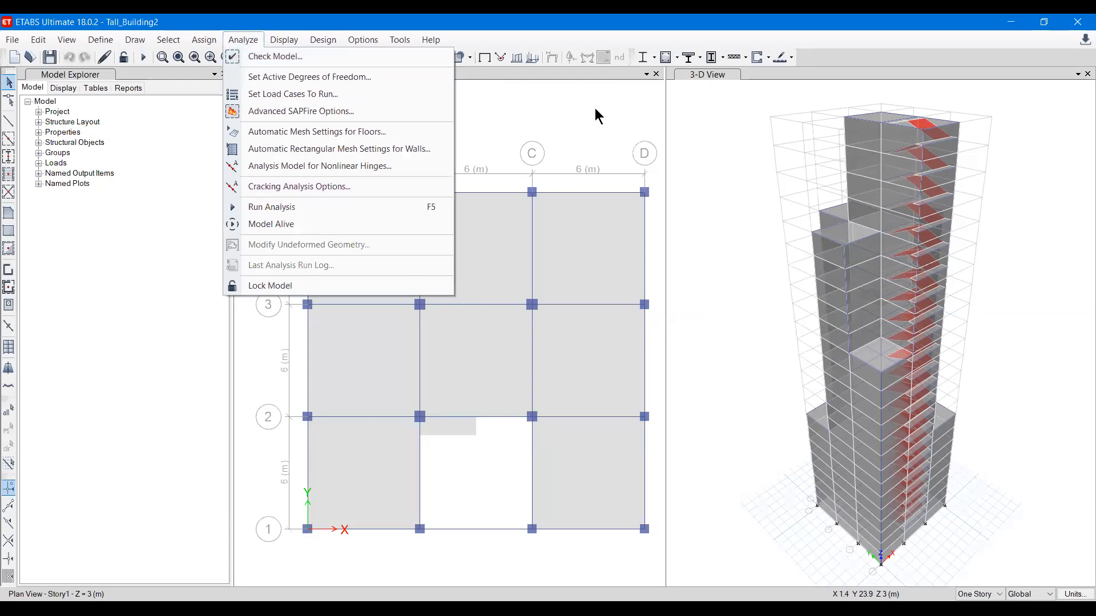
mouse_move(433, 40)
left_click(333, 93)
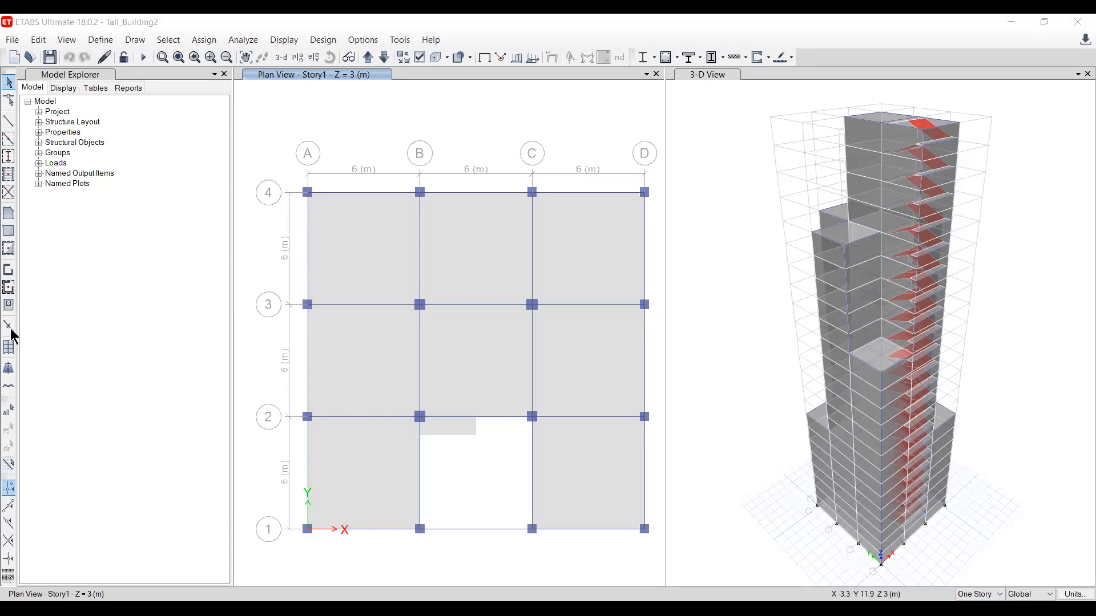
left_click(80, 24)
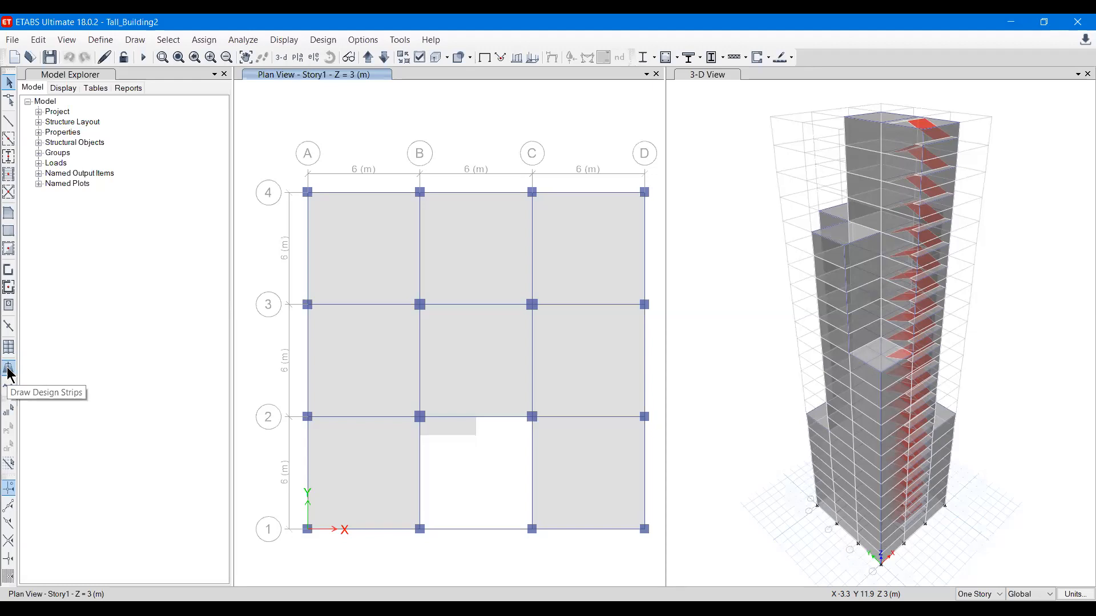
Draw a layer A column strip with 1500 mm side widths along grid line 1, from grid point A1 about 20.2 m past grid D.
left_click(140, 43)
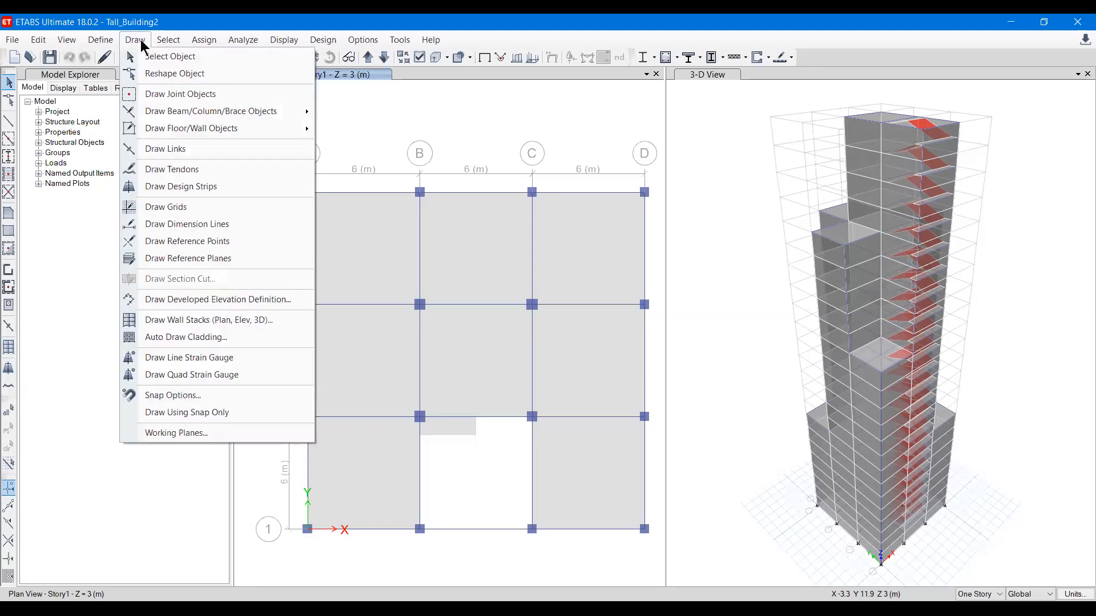
left_click(162, 188)
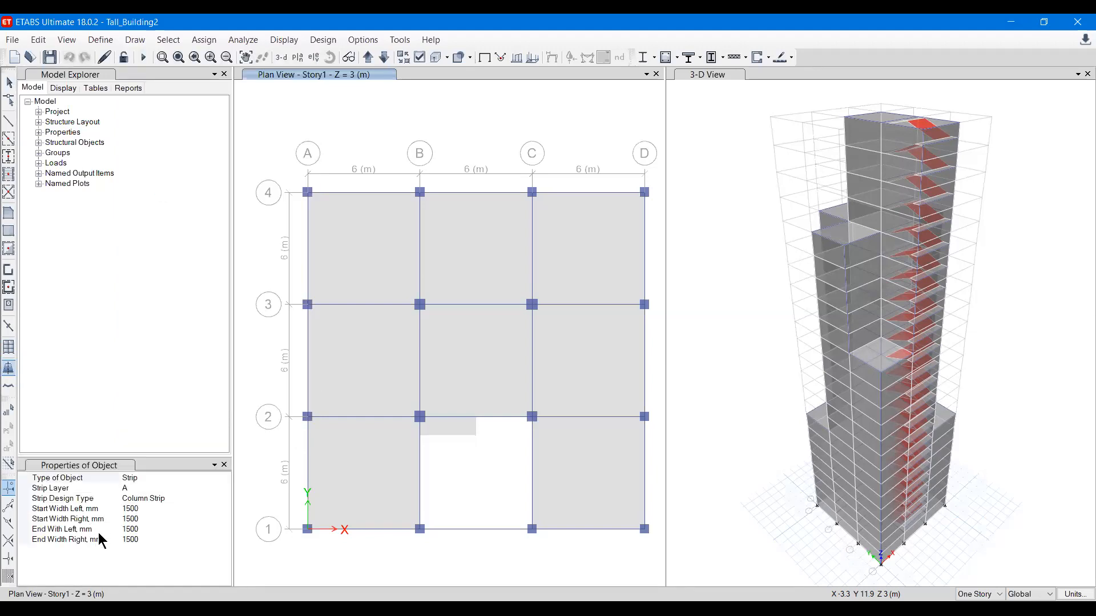
left_click(112, 478)
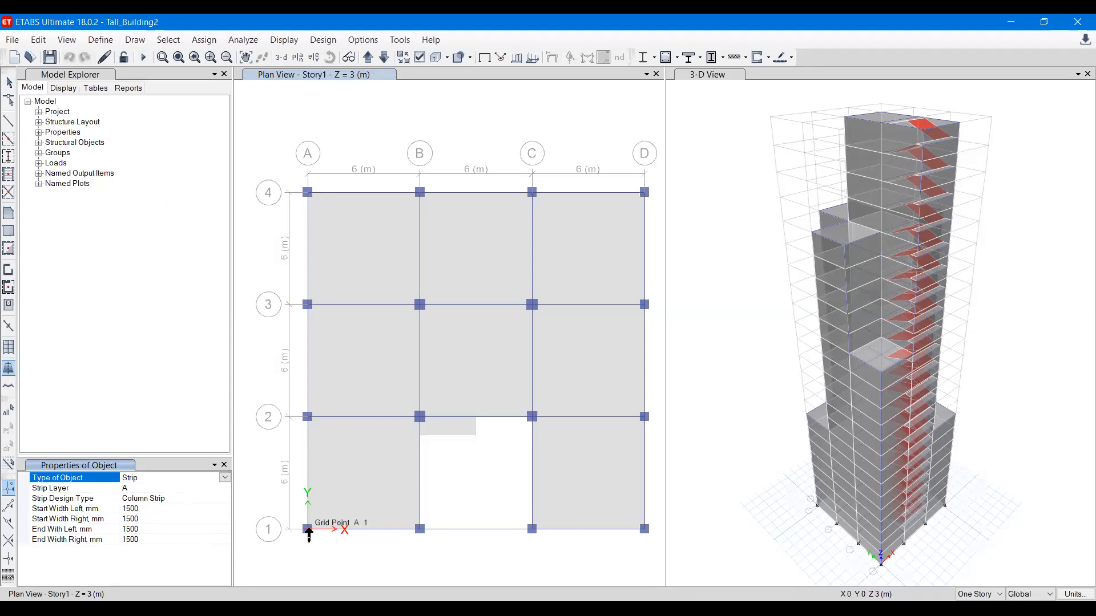
left_click(308, 531)
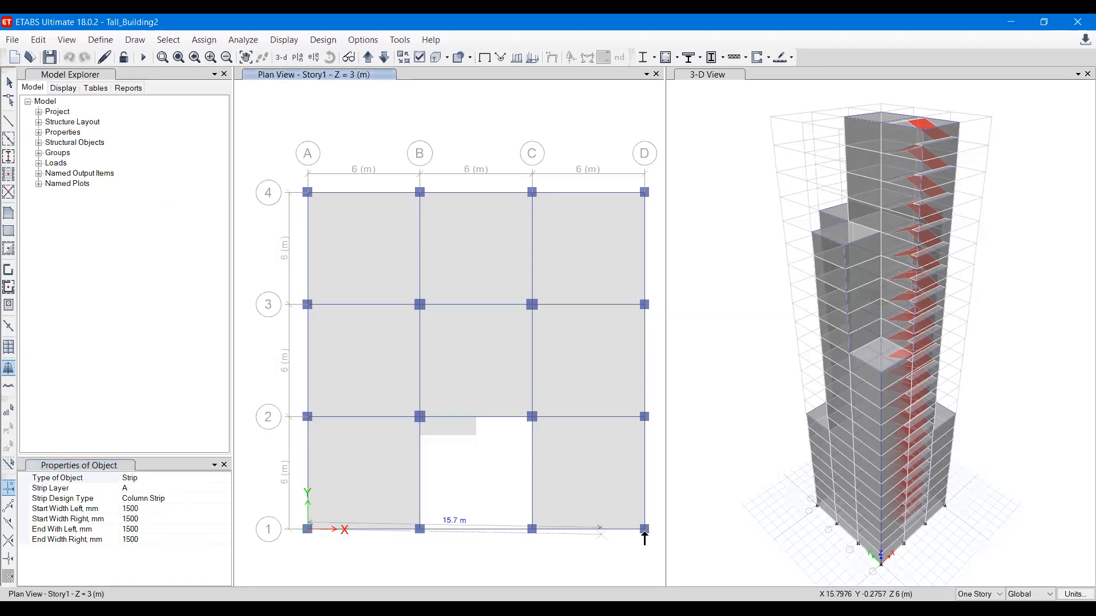
middle_click_drag(657, 530, 612, 519)
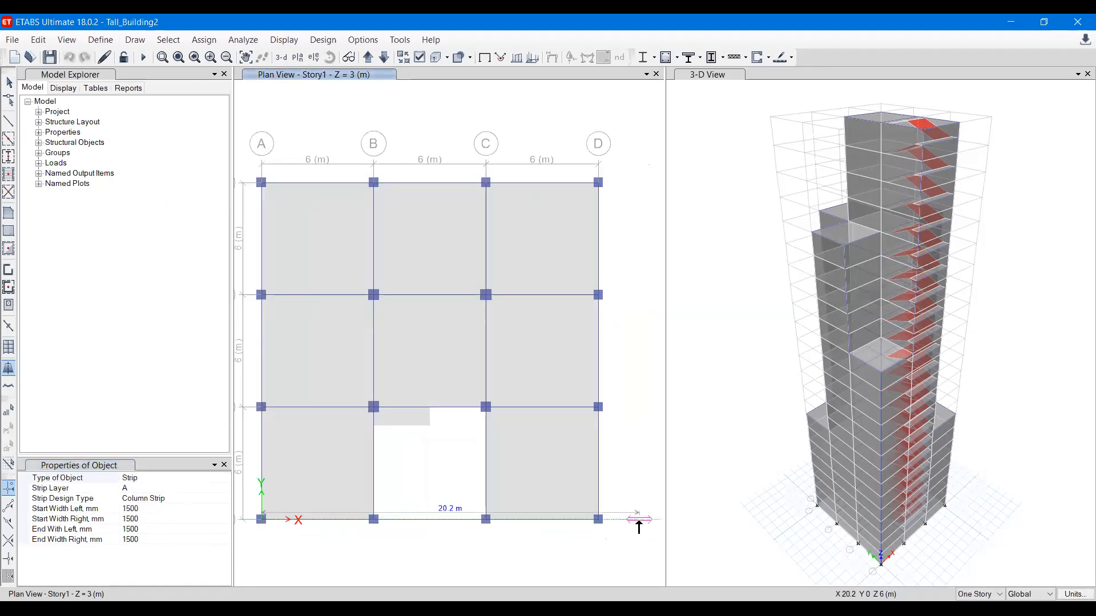
double_click(640, 520)
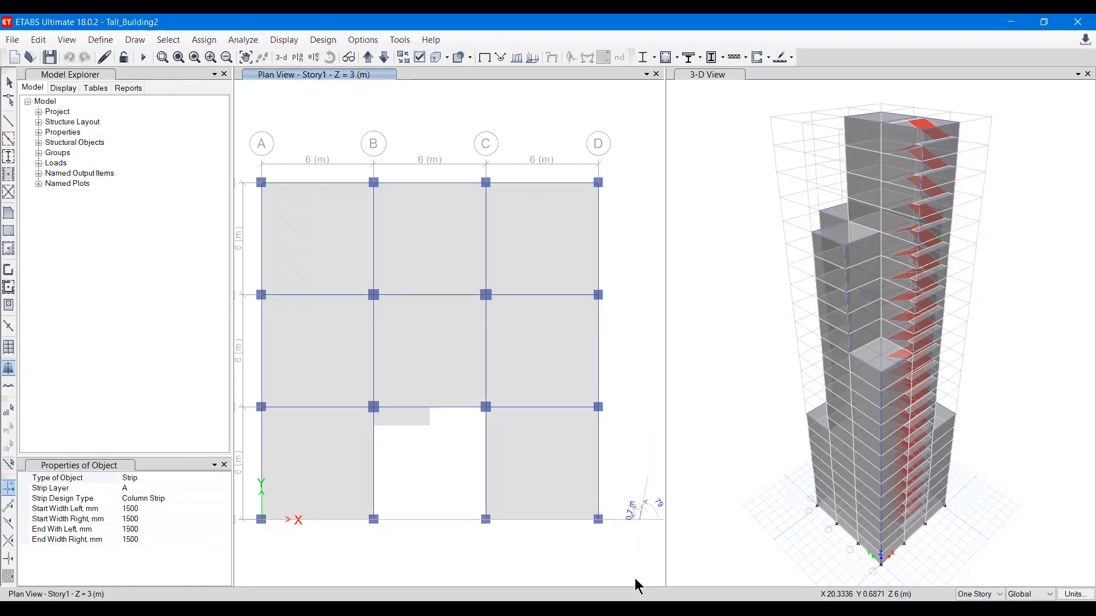
mouse_move(440, 525)
middle_mouse_down()
mouse_move(486, 515)
mouse_move(424, 540)
middle_mouse_up()
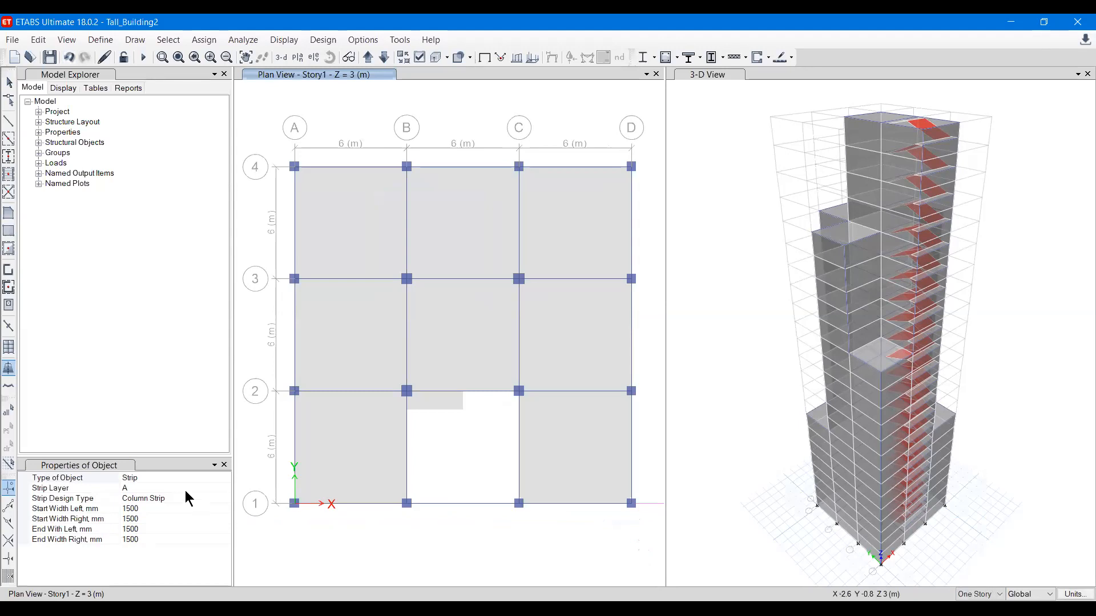
Draw a layer B column strip with 1500 mm side widths along grid line A, from grid point A4 to slightly beyond grid line 1.
left_click(220, 490)
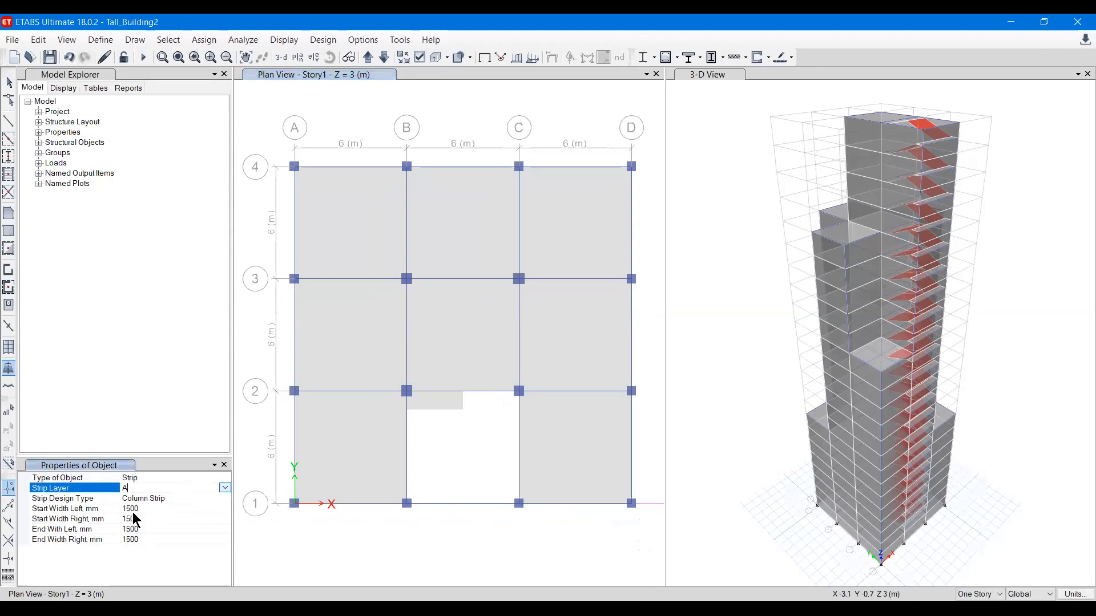
left_click(295, 167)
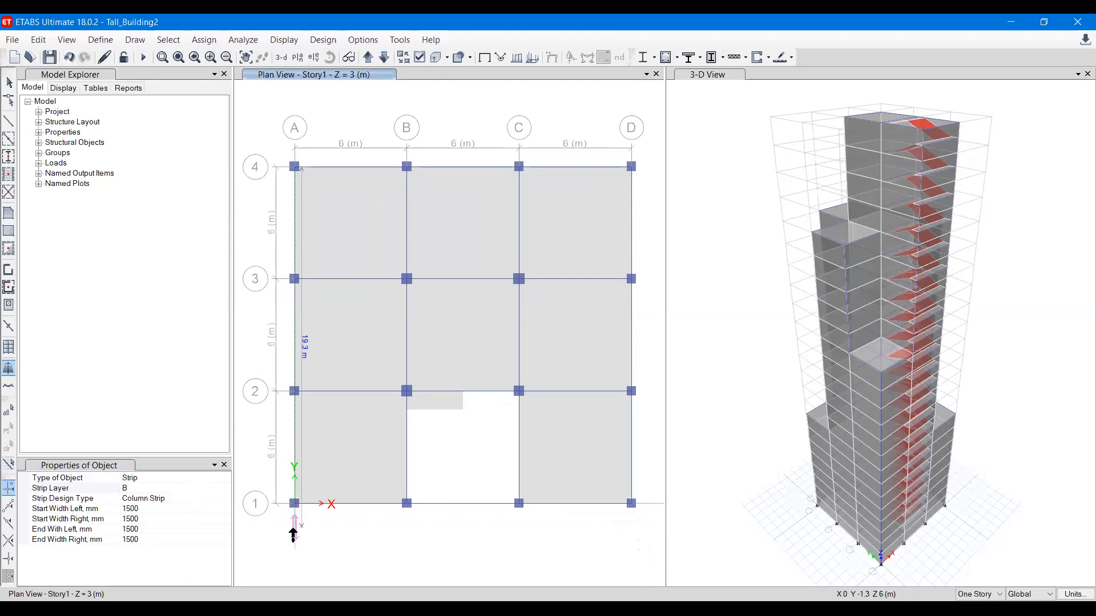
left_click(293, 536)
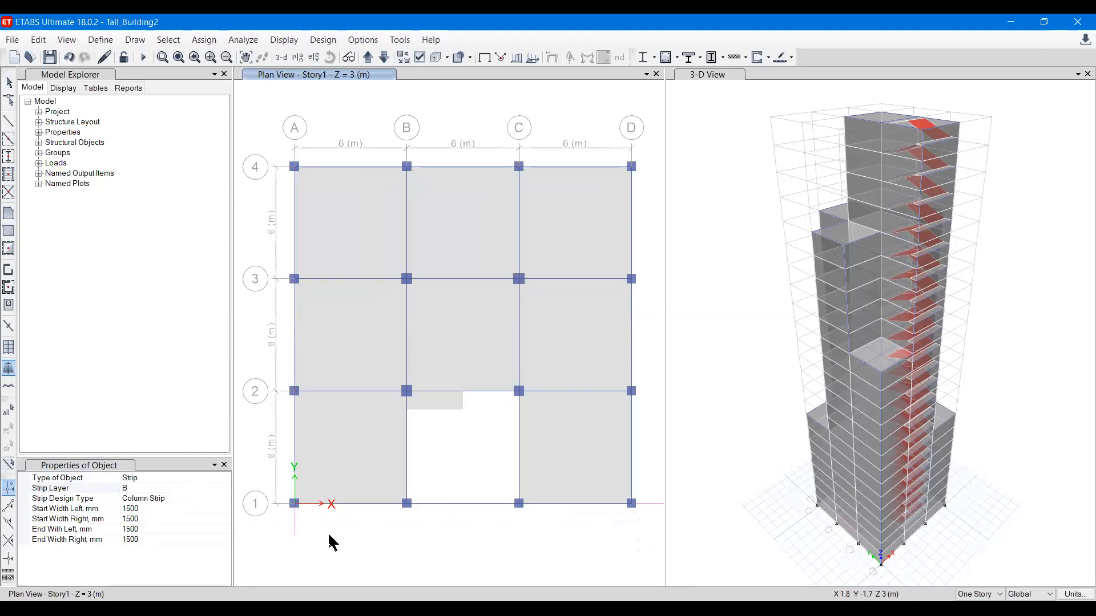
key("Escape")
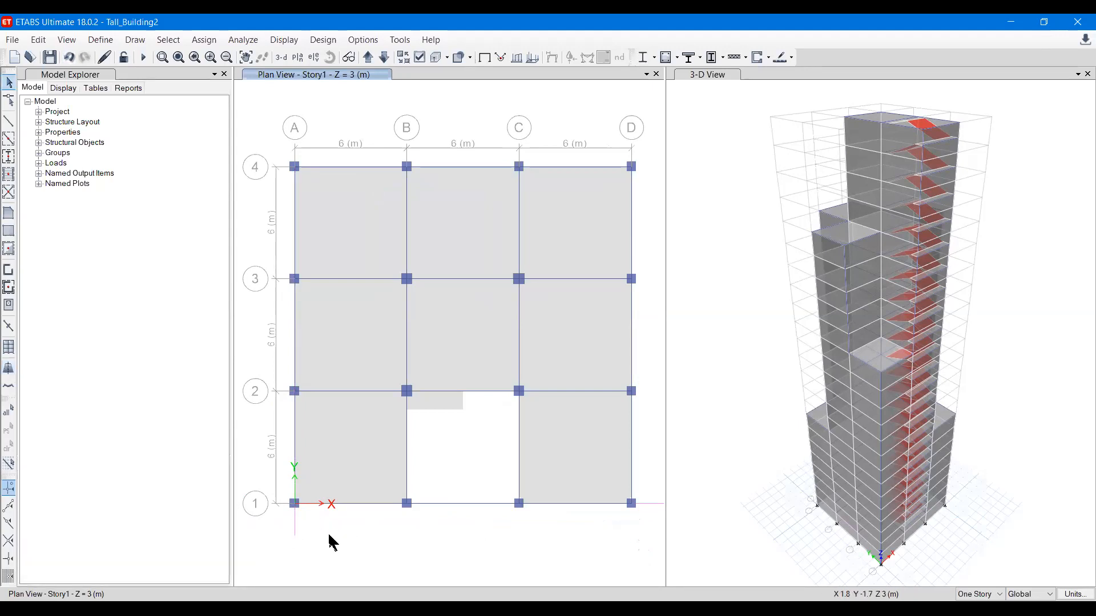
Set the rebar material of the layer B column strip on grid line A to HYSD500.
right_click(298, 528)
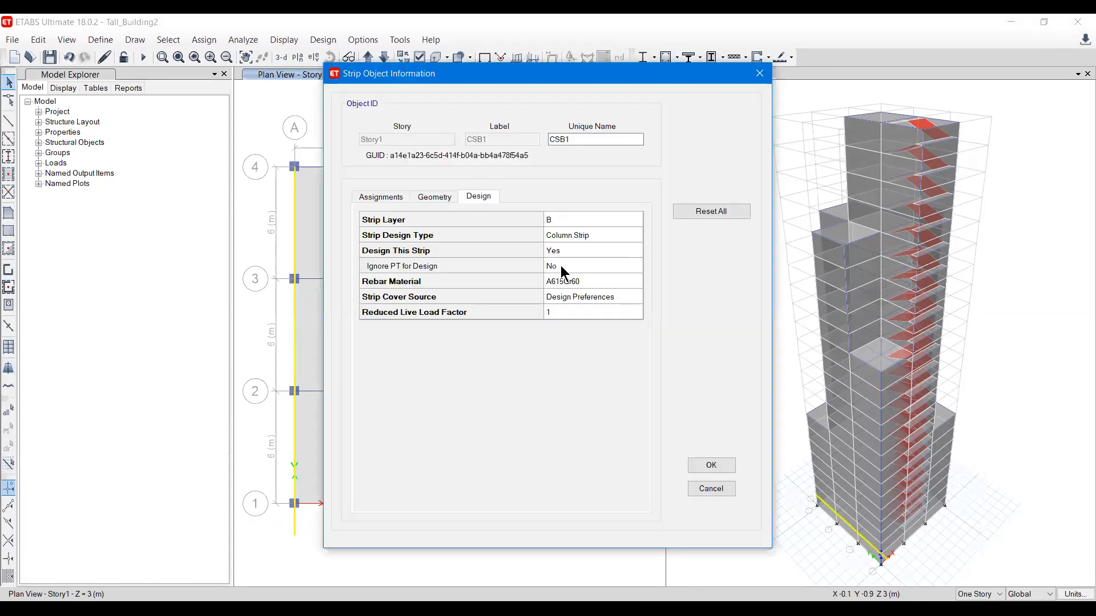
left_click(607, 278)
left_click(607, 274)
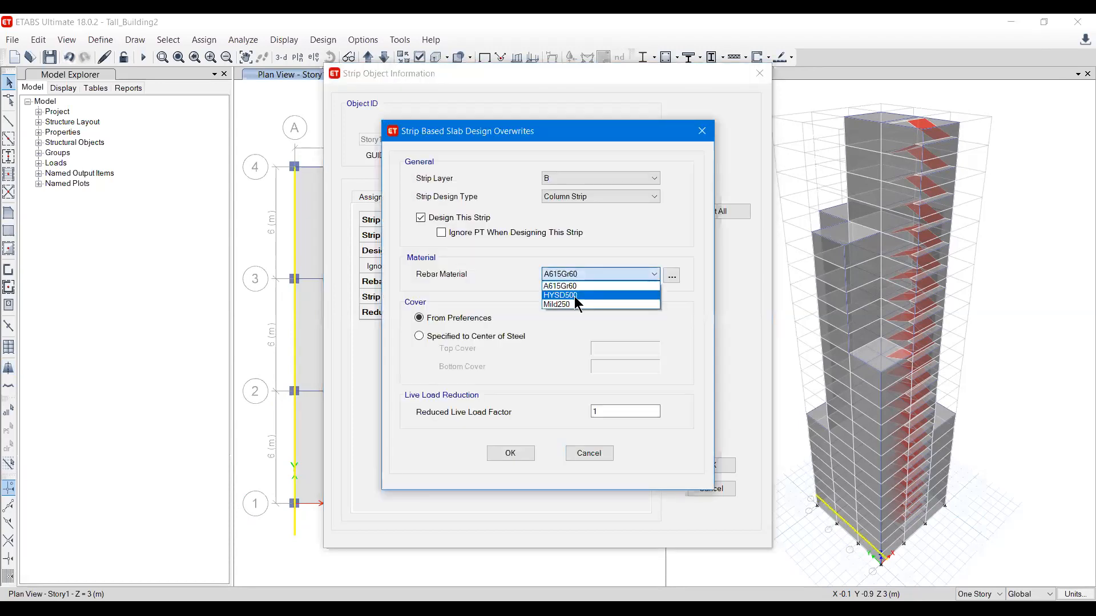
left_click(574, 296)
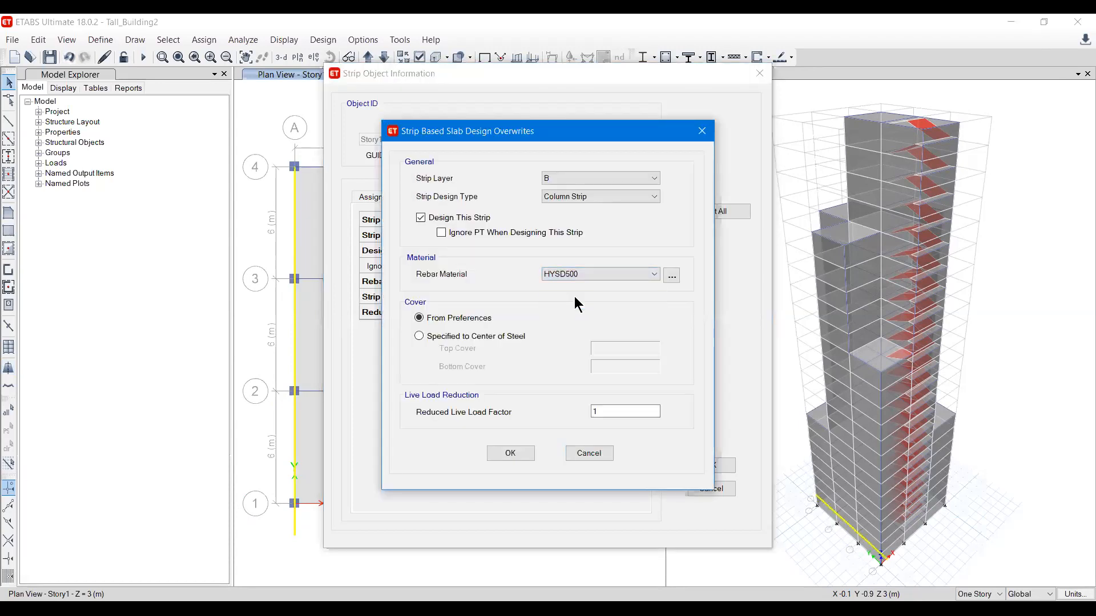
left_click(515, 455)
left_click(695, 488)
Set the rebar material of the layer A column strip on grid line 1 to HYSD500.
right_click(647, 502)
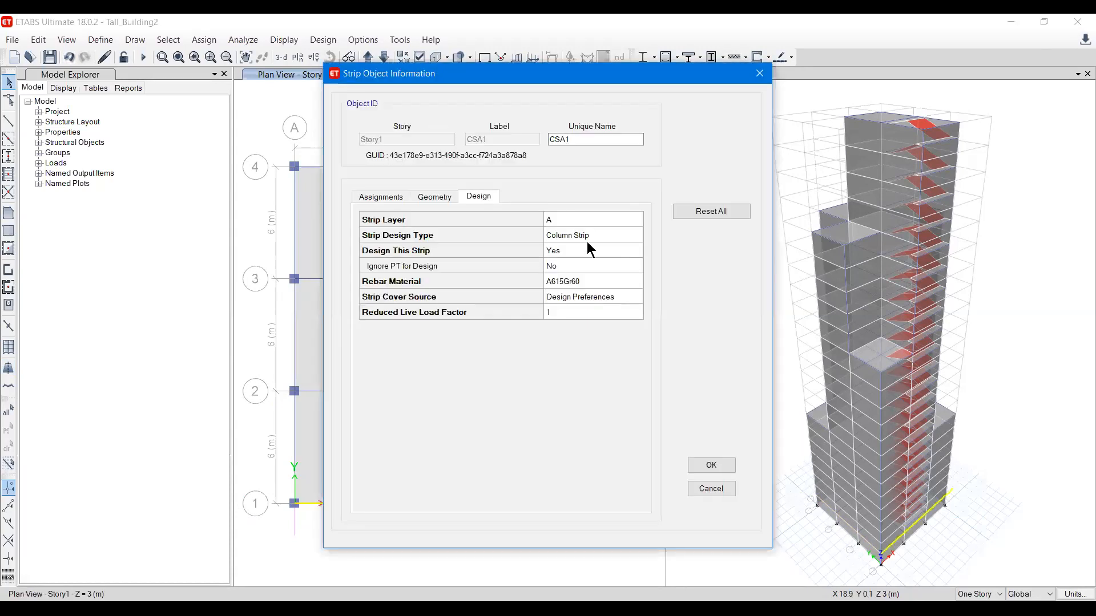
left_click(586, 278)
left_click(590, 272)
left_click(555, 292)
left_click(718, 465)
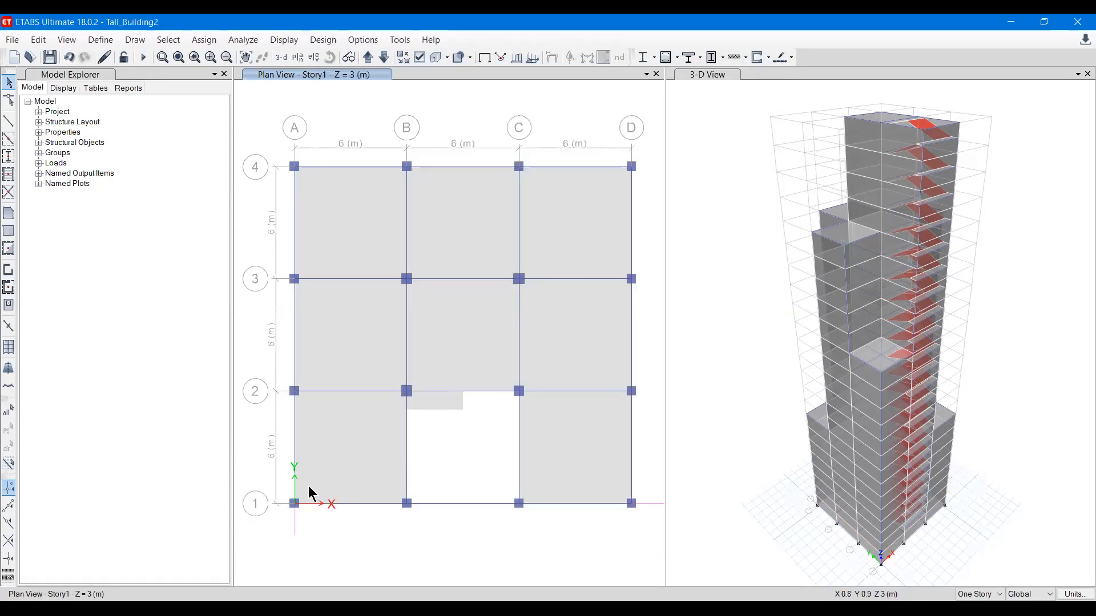
Widen the plan view pane at the expense of the 3-D view.
middle_click_drag(367, 470, 350, 462)
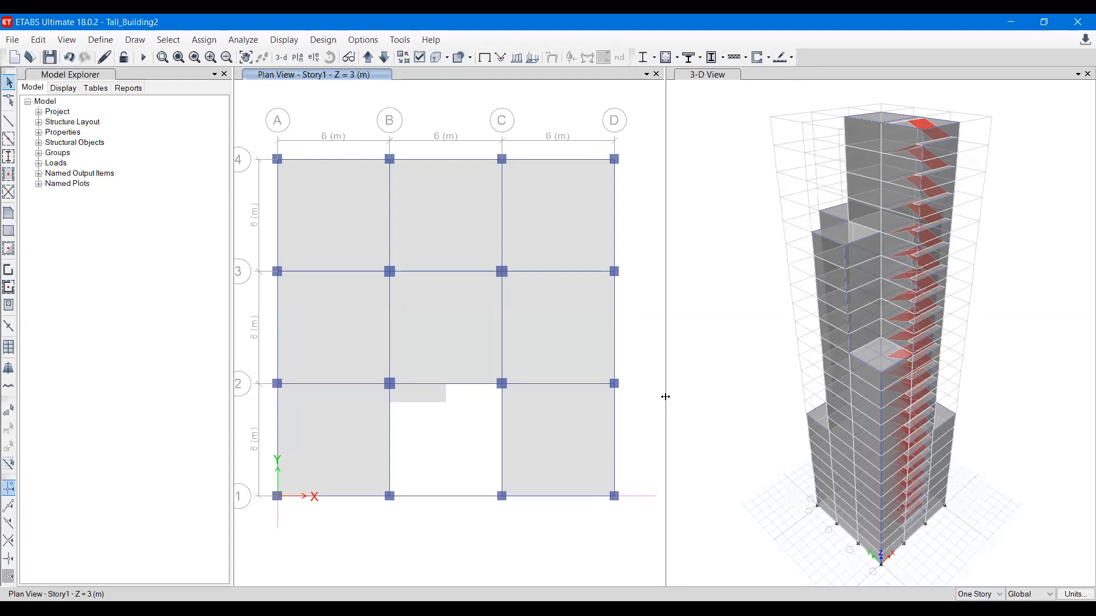
left_click_drag(711, 508, 742, 503)
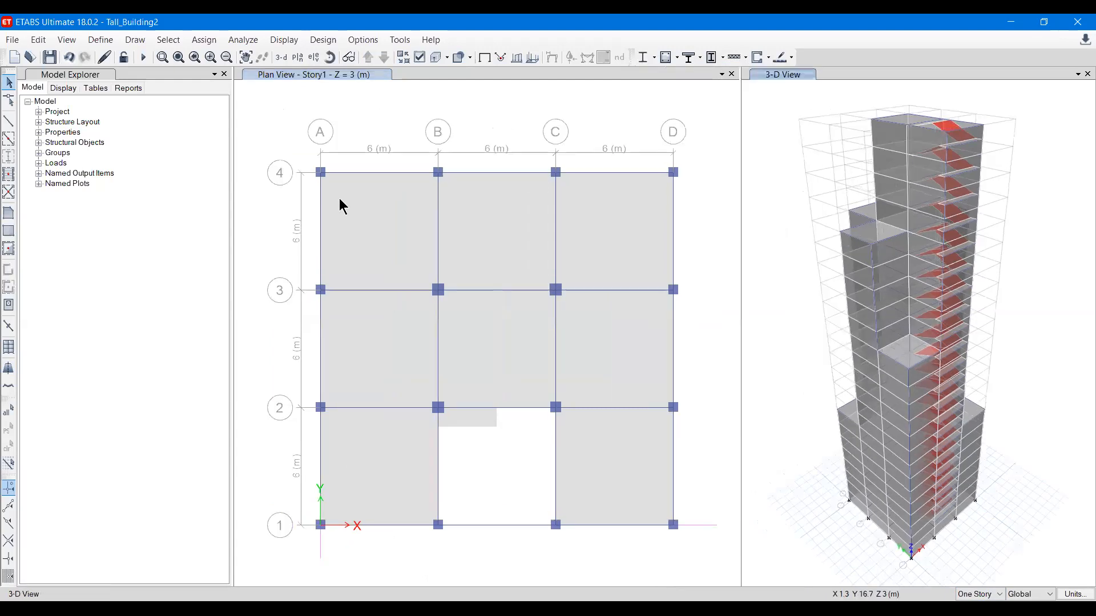
Select the layer A strip on grid line 1 by its object type, Strips Layer A.
left_click(168, 40)
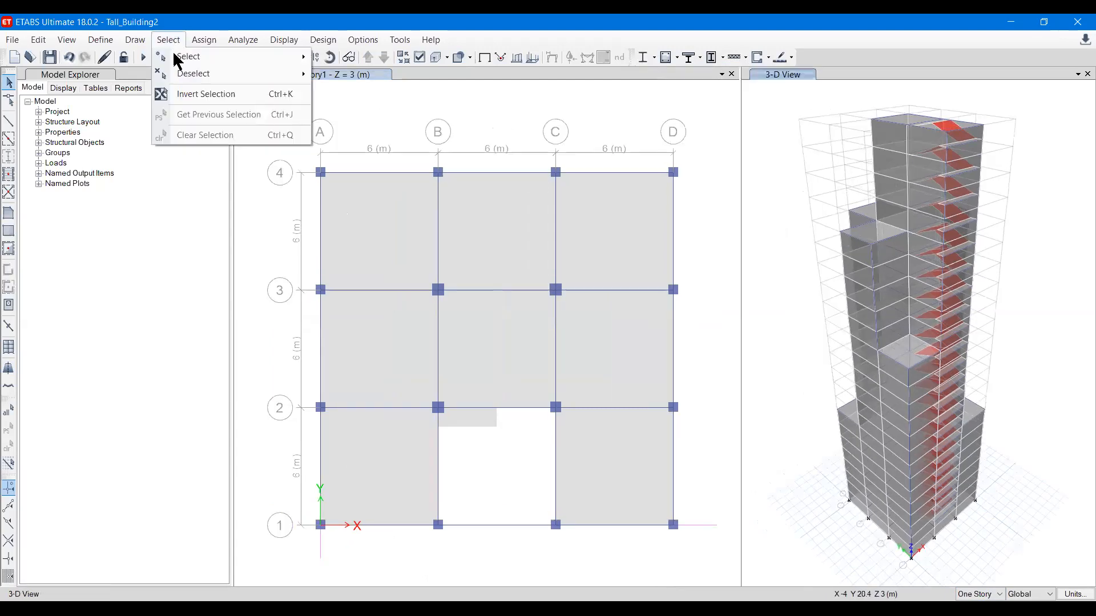
mouse_move(179, 59)
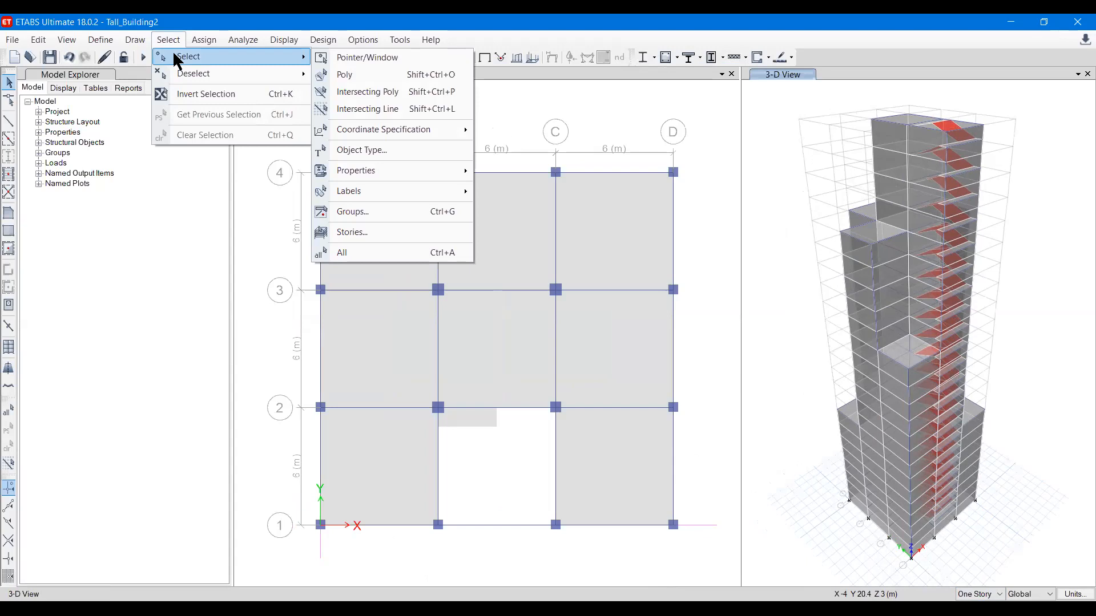
left_click(373, 150)
left_click(484, 300)
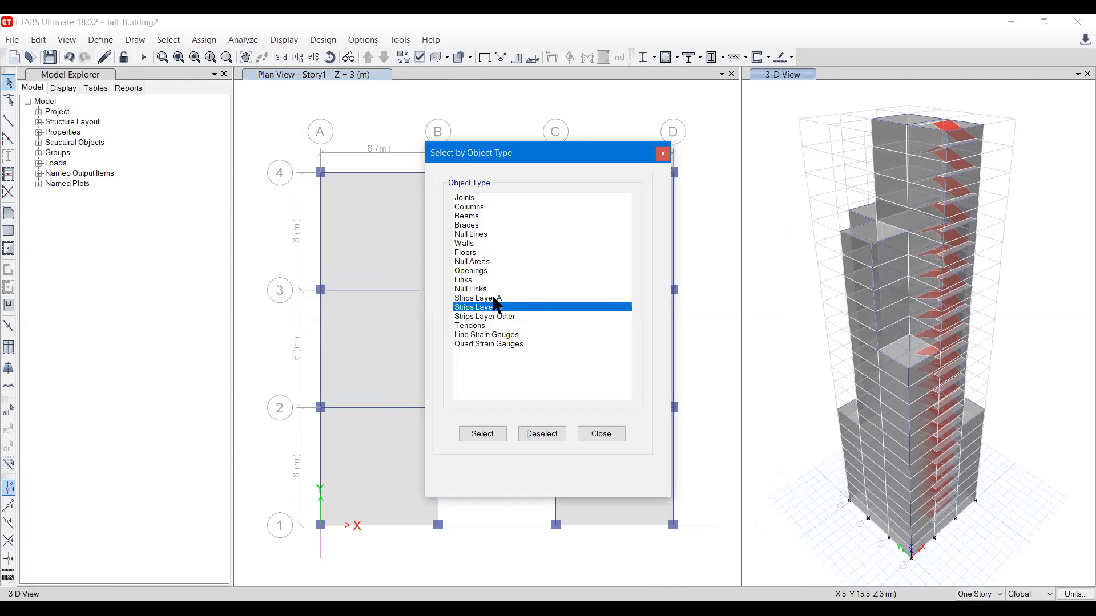
left_click(483, 434)
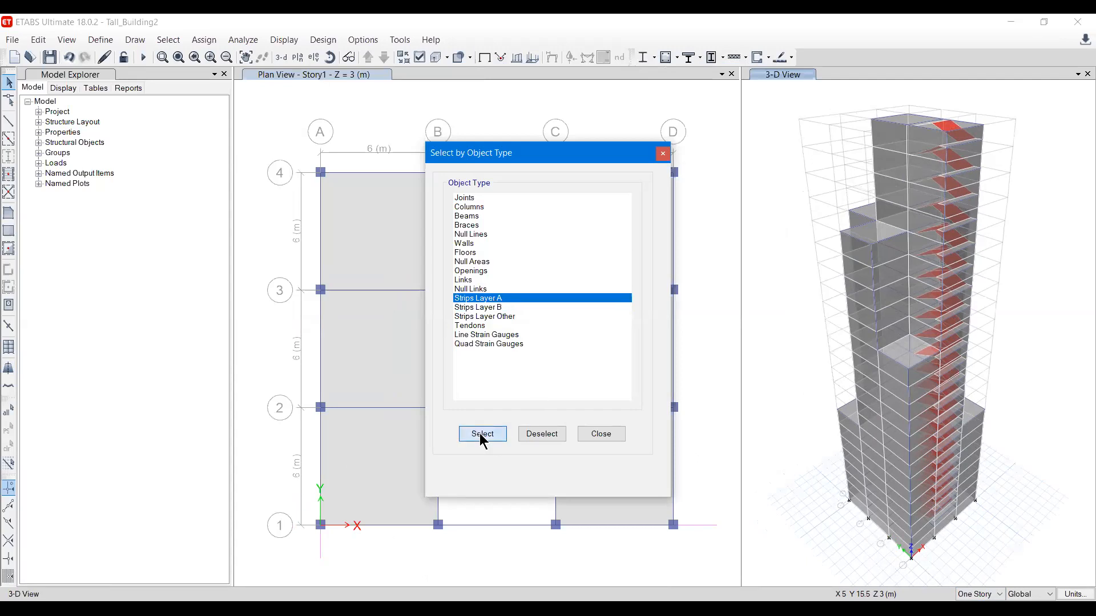
left_click(52, 600)
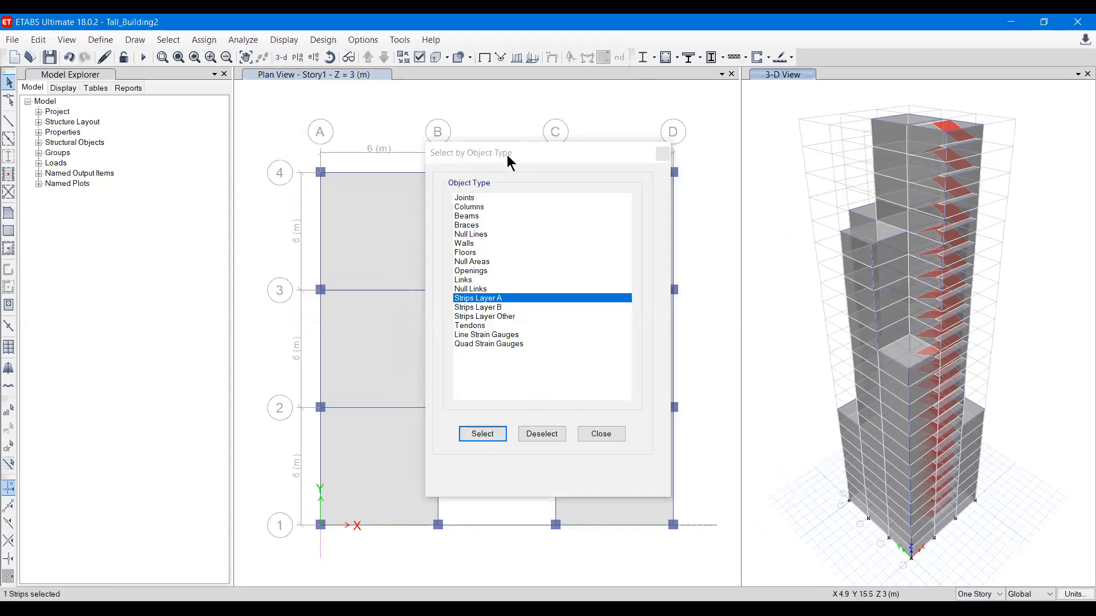
left_click(601, 434)
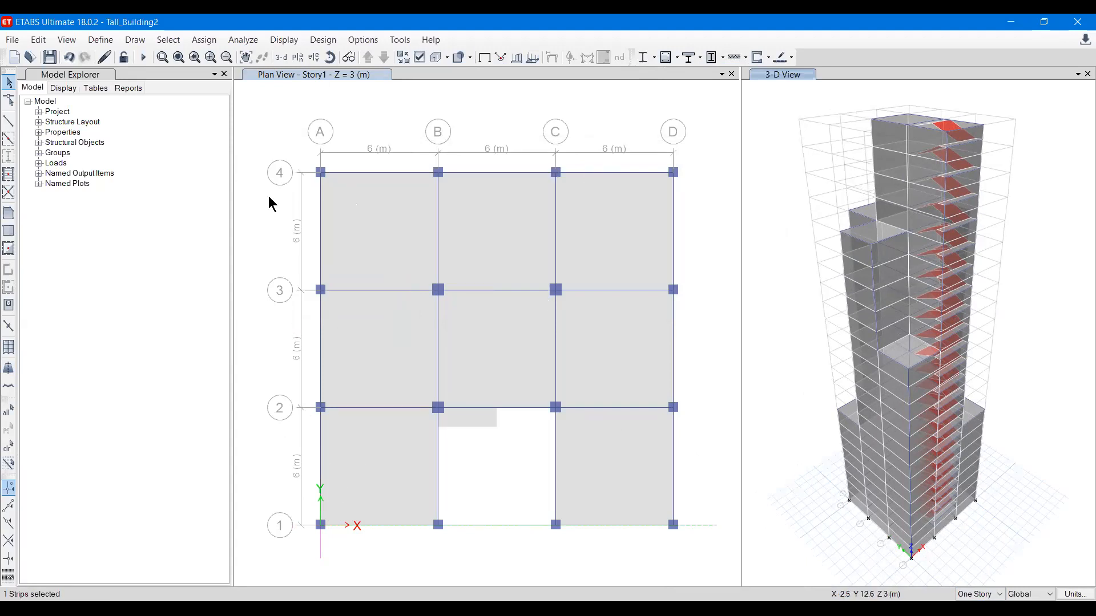
Replicate the selected layer A strip linearly with dx 0 m, dy 6 m and 3 copies, onto grid lines 2 to 4.
left_click(38, 41)
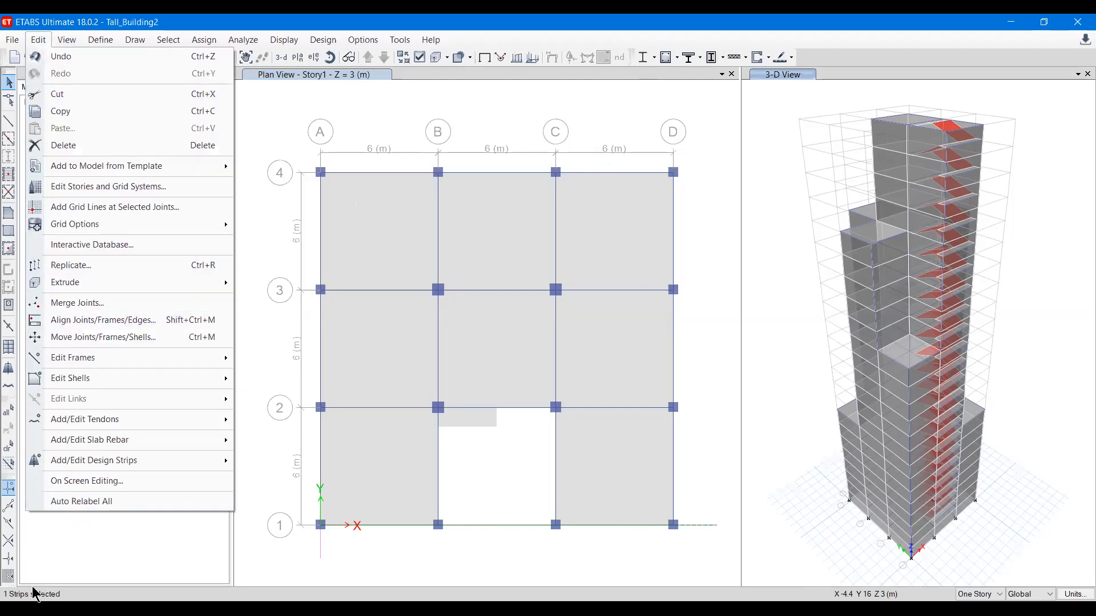
left_click(77, 265)
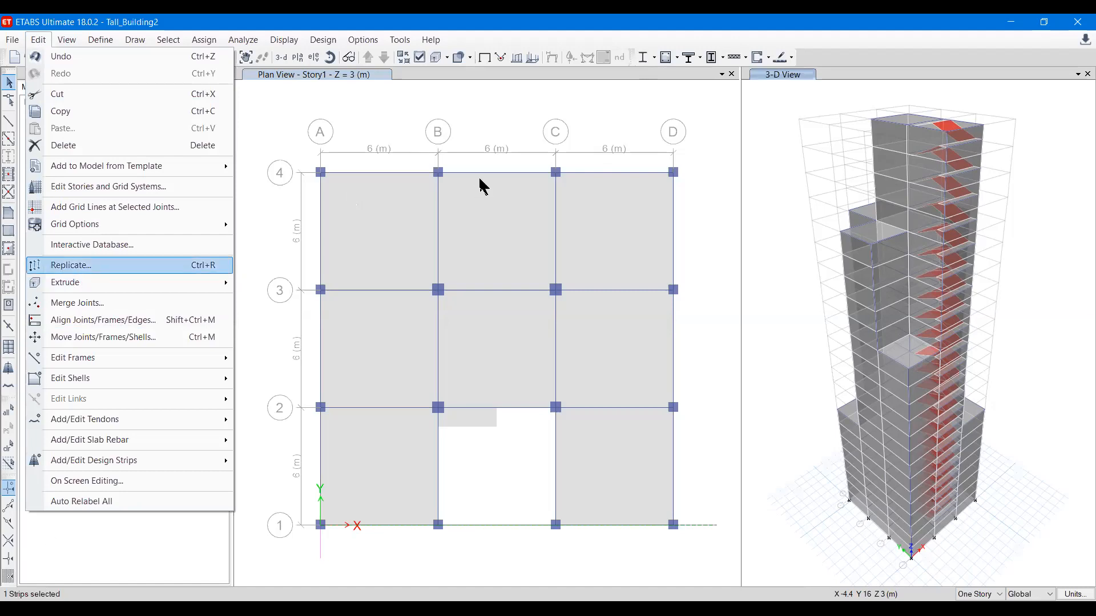
left_click_drag(492, 150, 93, 136)
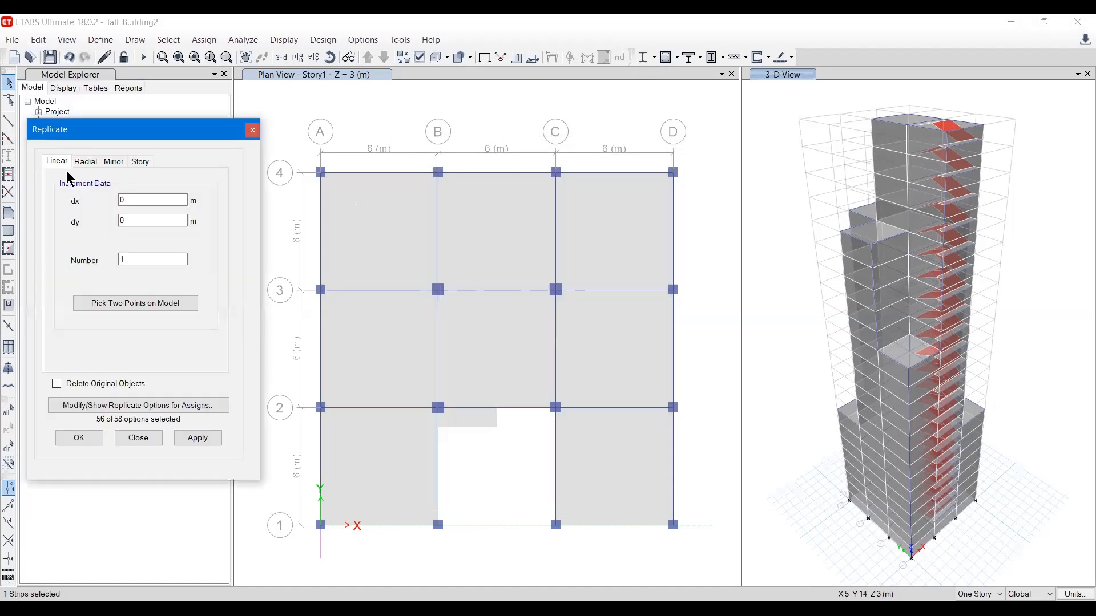
left_click(133, 221)
left_click(139, 261)
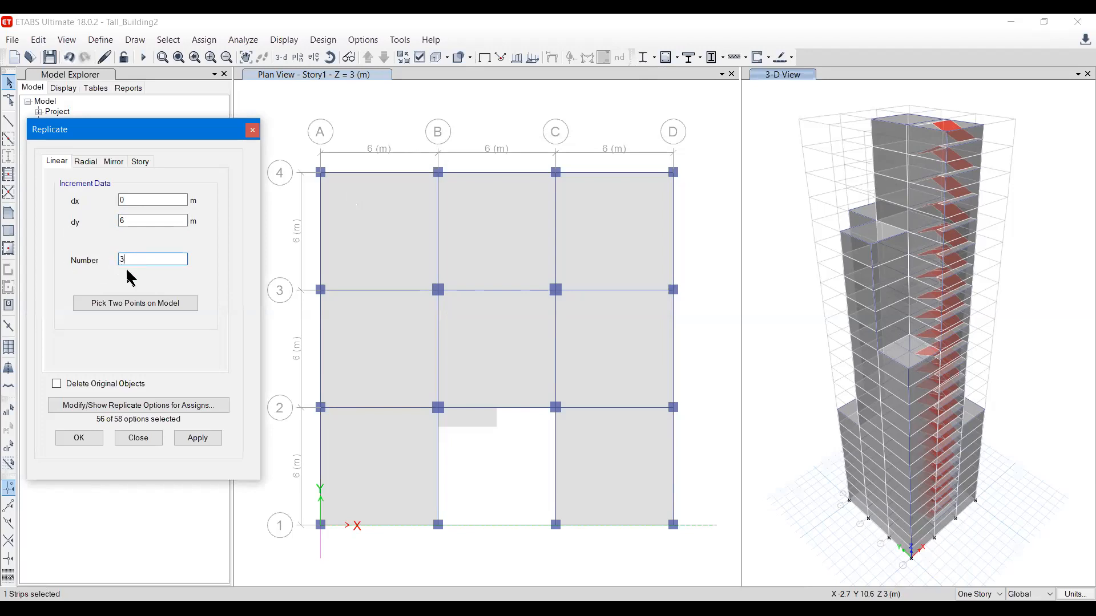
left_click(197, 441)
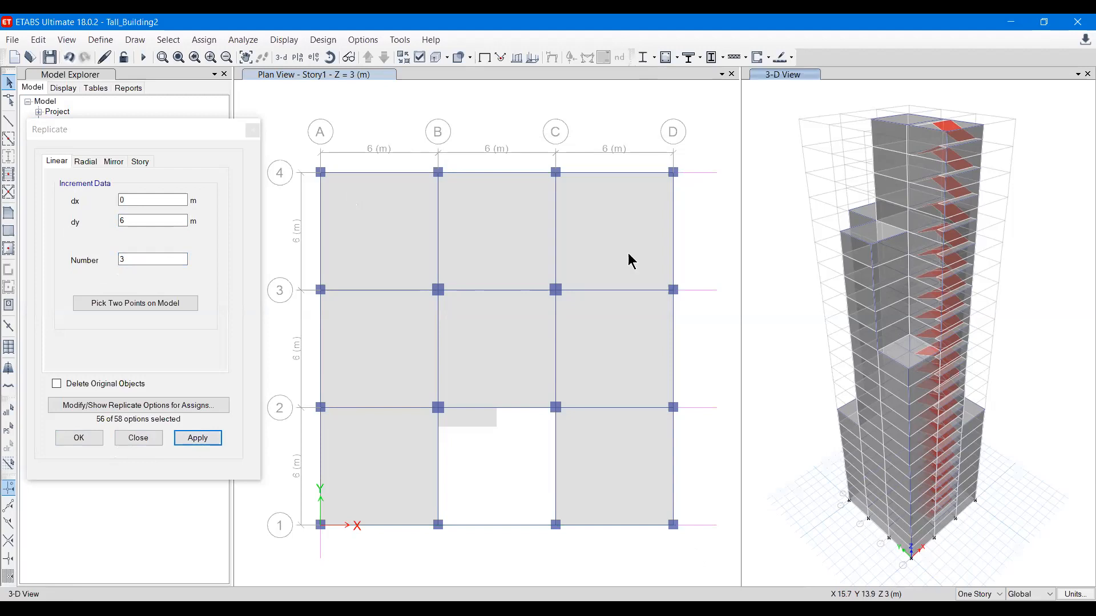
Select all layer A strips by object type and close the open Replicate dialog.
left_click(182, 42)
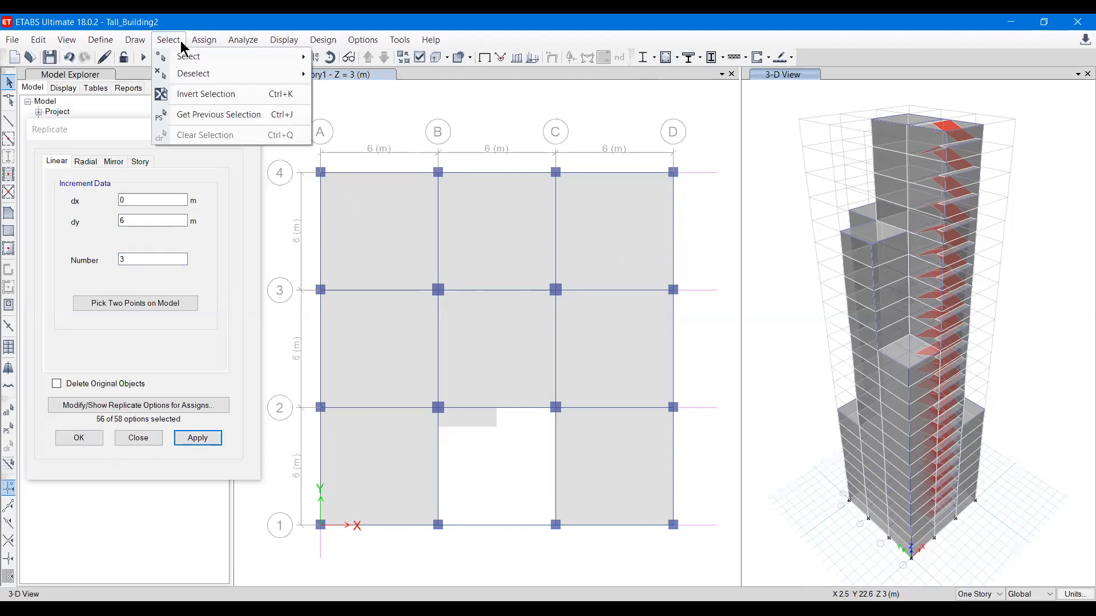
mouse_move(186, 57)
left_click(388, 150)
left_click(486, 298)
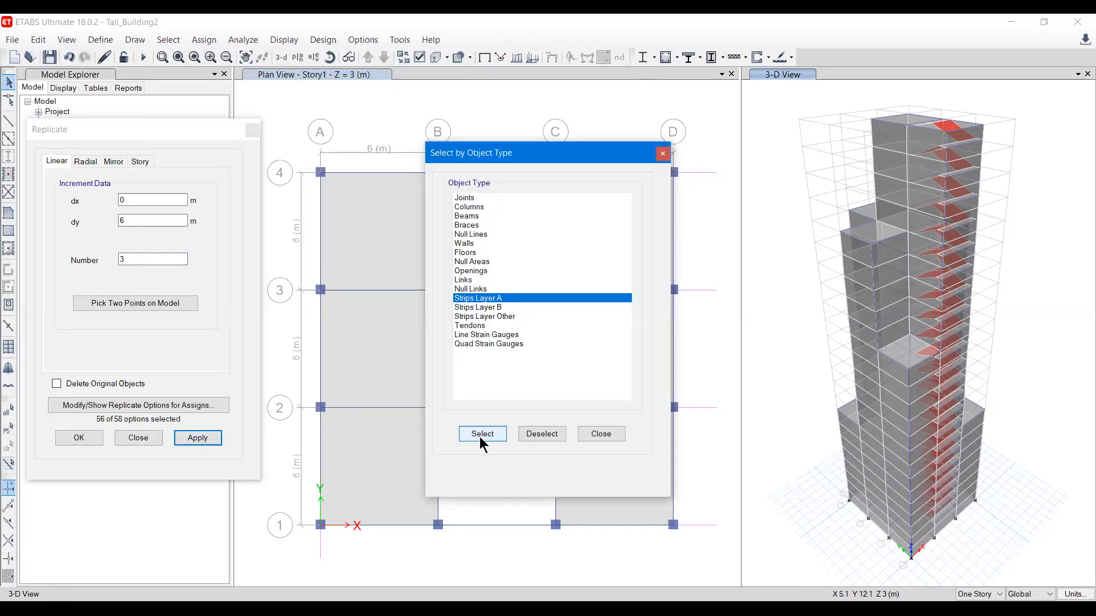
left_click(482, 434)
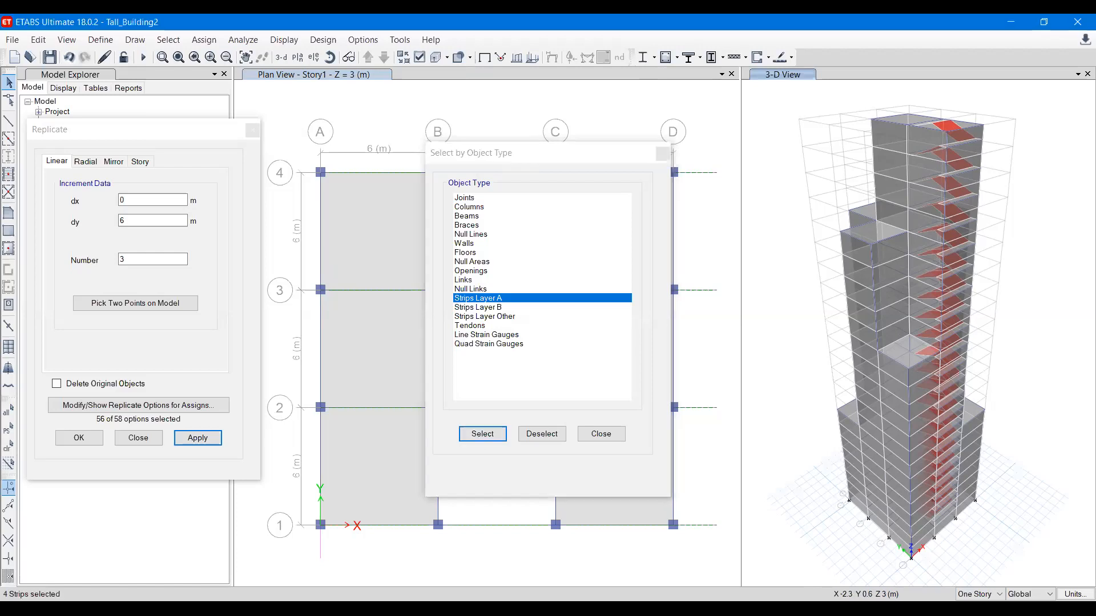
left_click(610, 436)
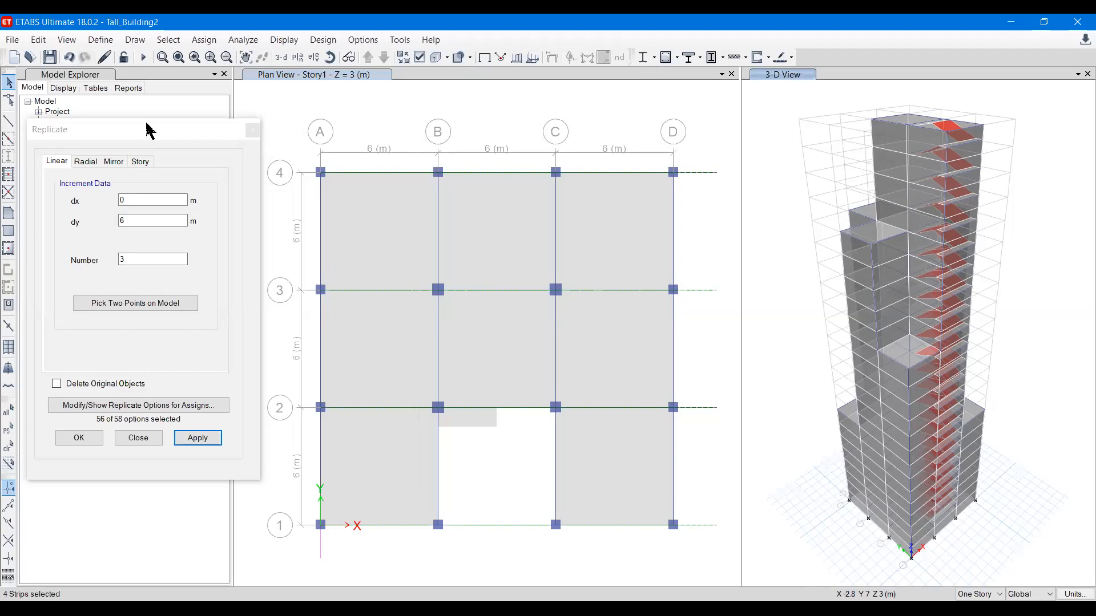
left_click_drag(149, 130, 165, 138)
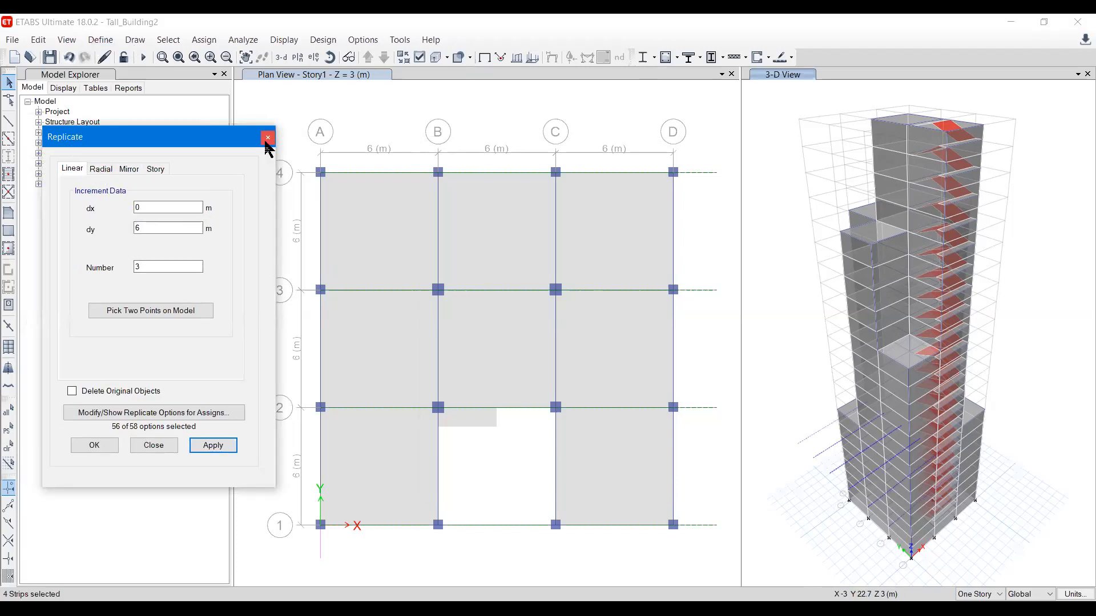
left_click(268, 139)
Replicate the selected layer A strips from Story1 onto stories Story2 through Story23.
left_click(38, 40)
left_click(83, 263)
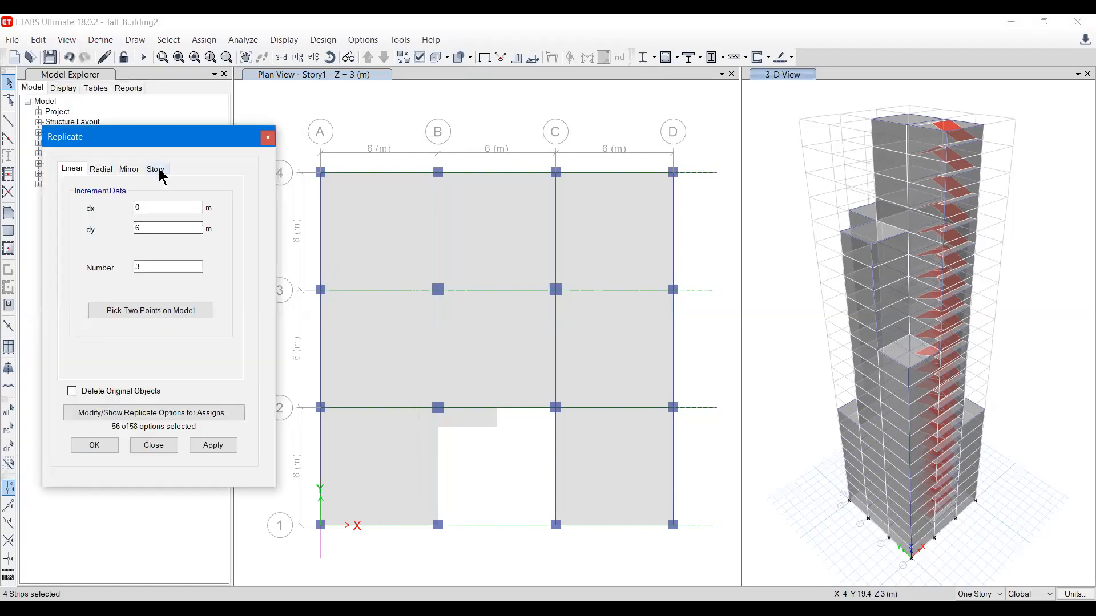
left_click(159, 174)
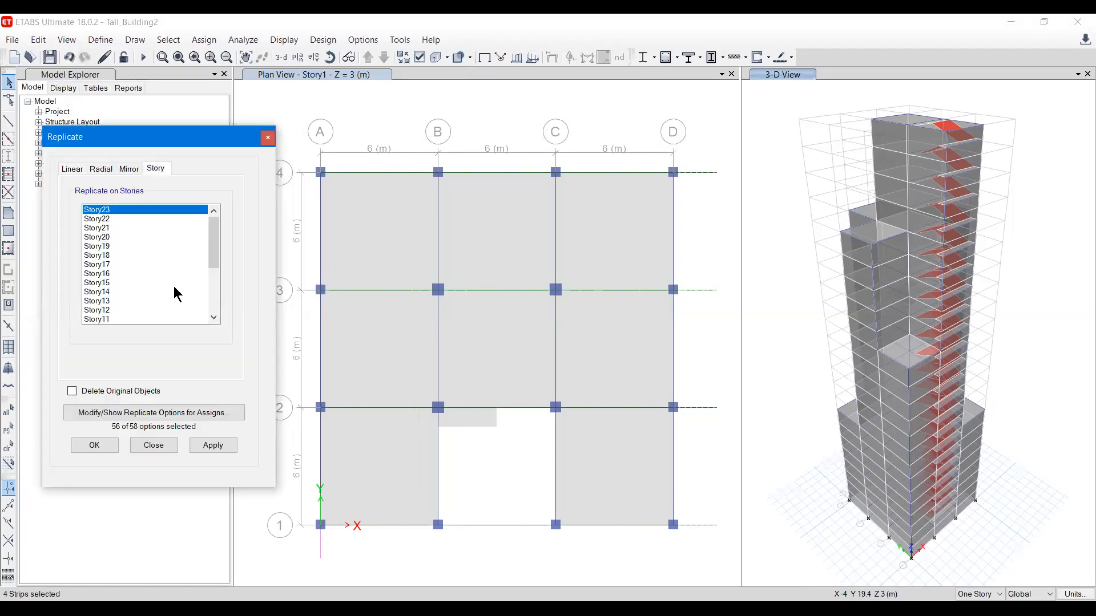
left_click(213, 276)
left_click(110, 301)
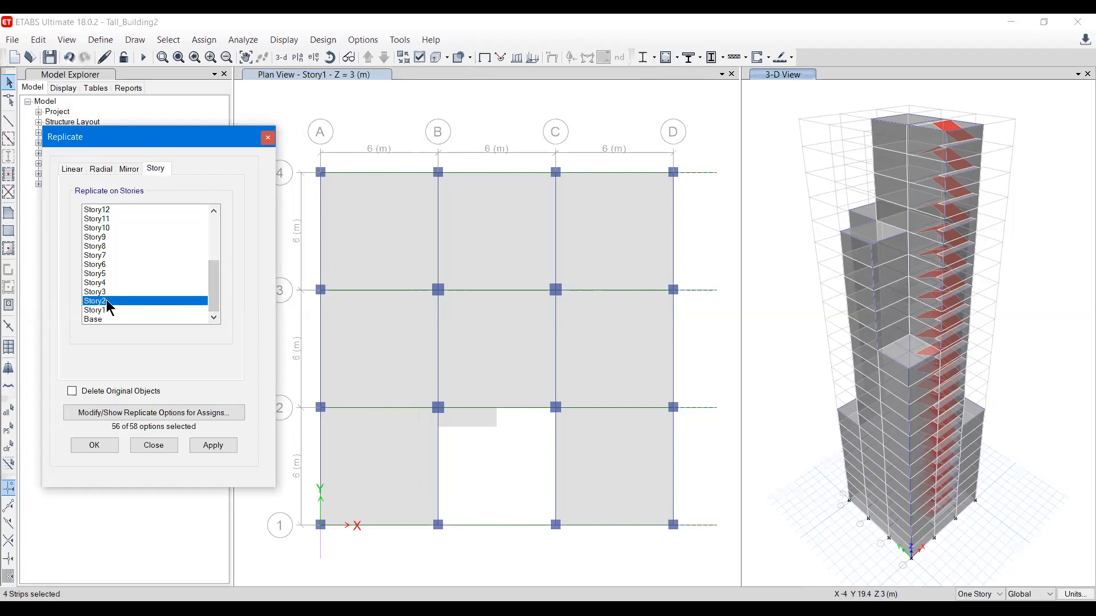
left_click(333, 53)
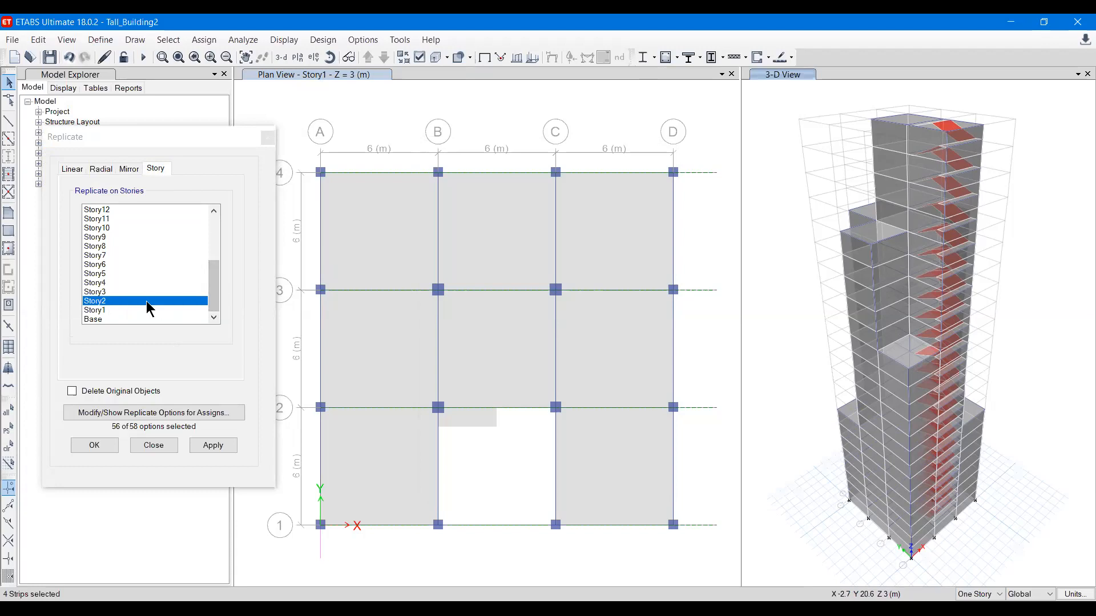
left_click(216, 238)
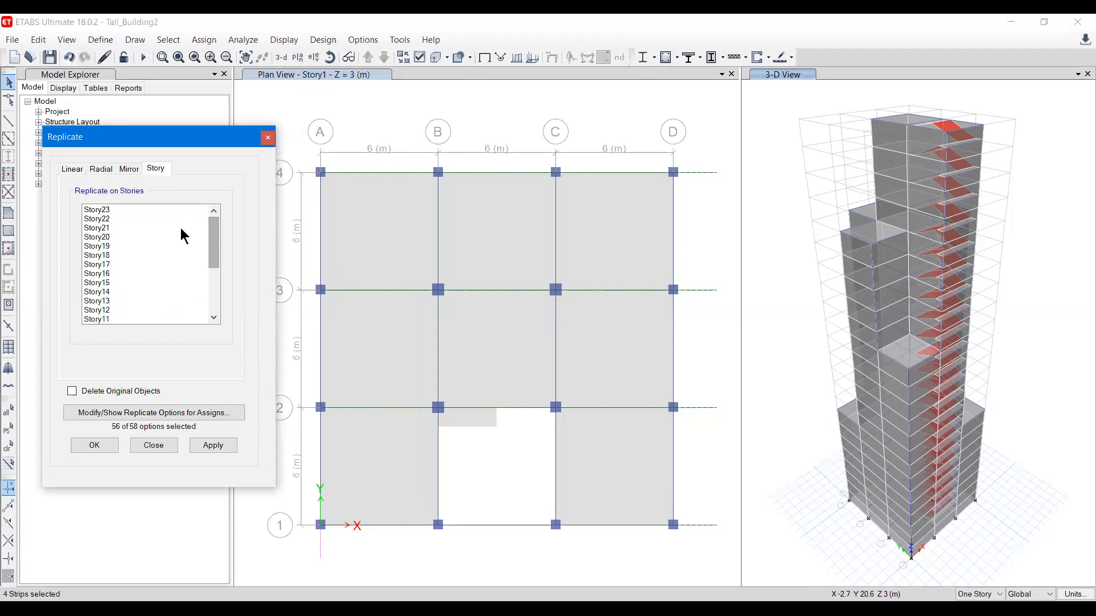
left_click(110, 211, "shift")
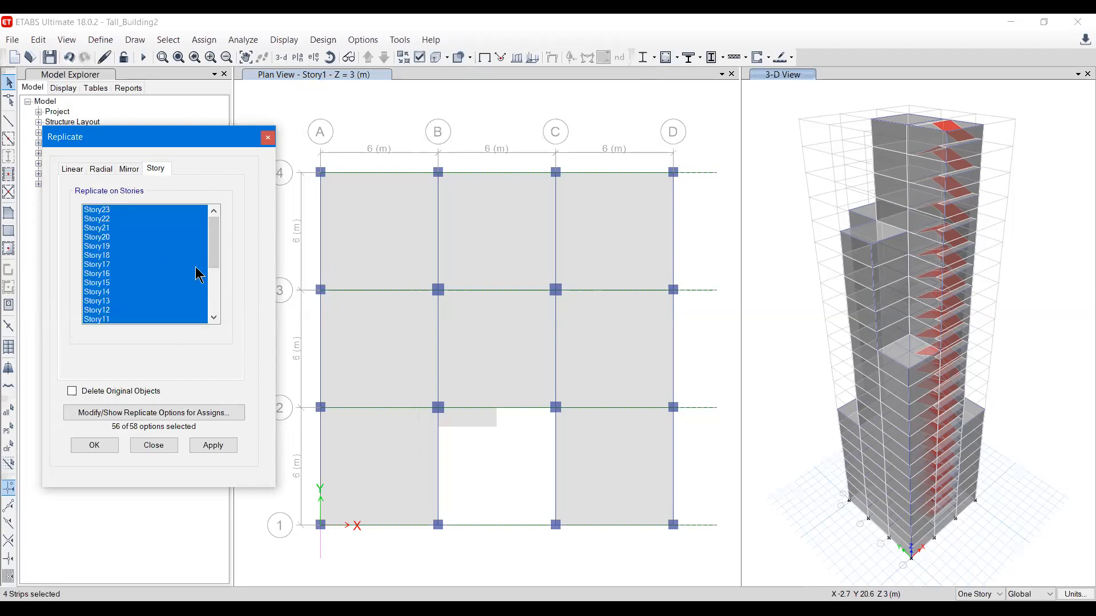
left_click_drag(213, 247, 209, 288)
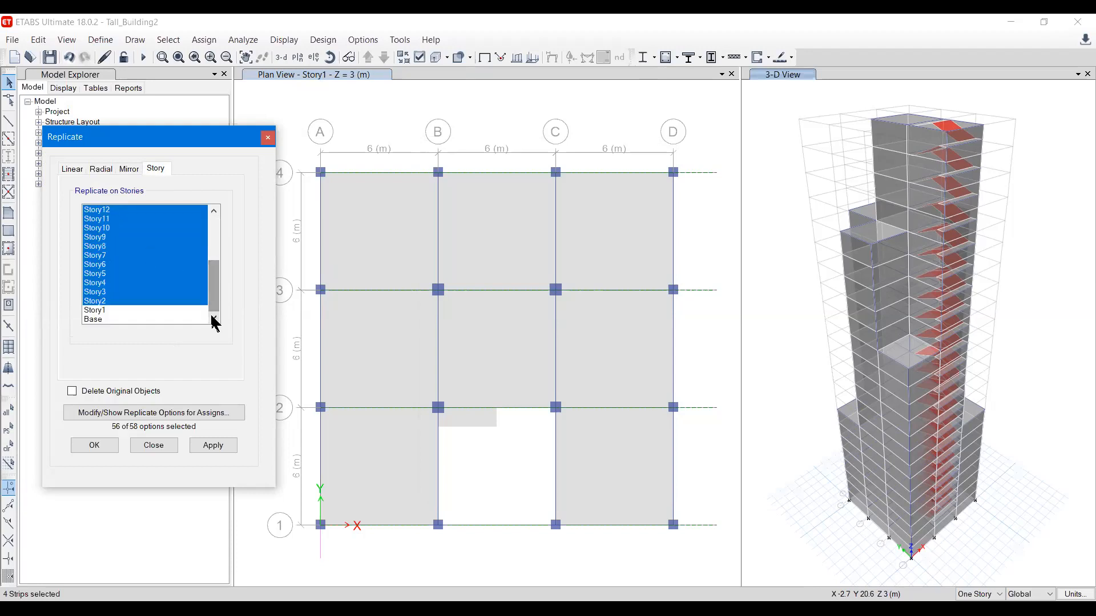
left_click(220, 448)
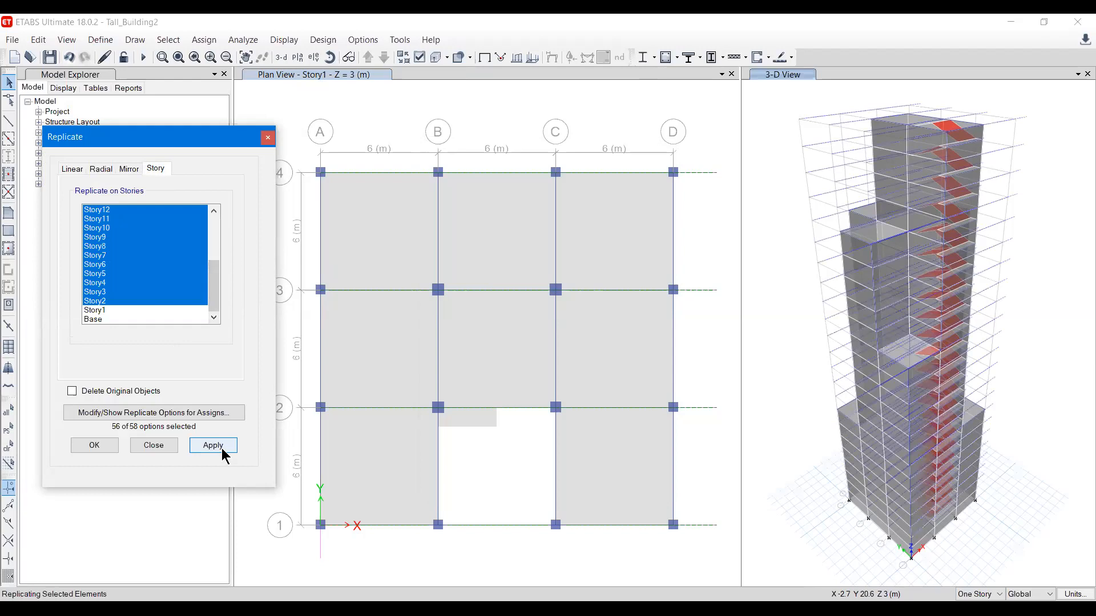
left_click(94, 447)
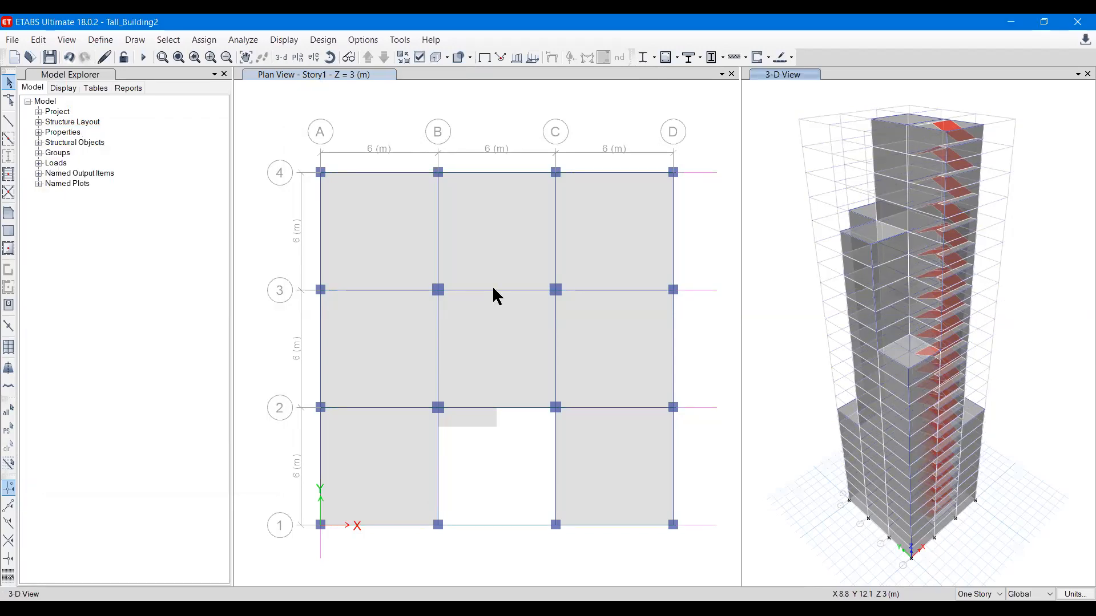
Replicate the layer B strip on grid line A linearly with dx 6 m, dy 0 m and 3 copies, onto grid lines B to D.
left_click(321, 548)
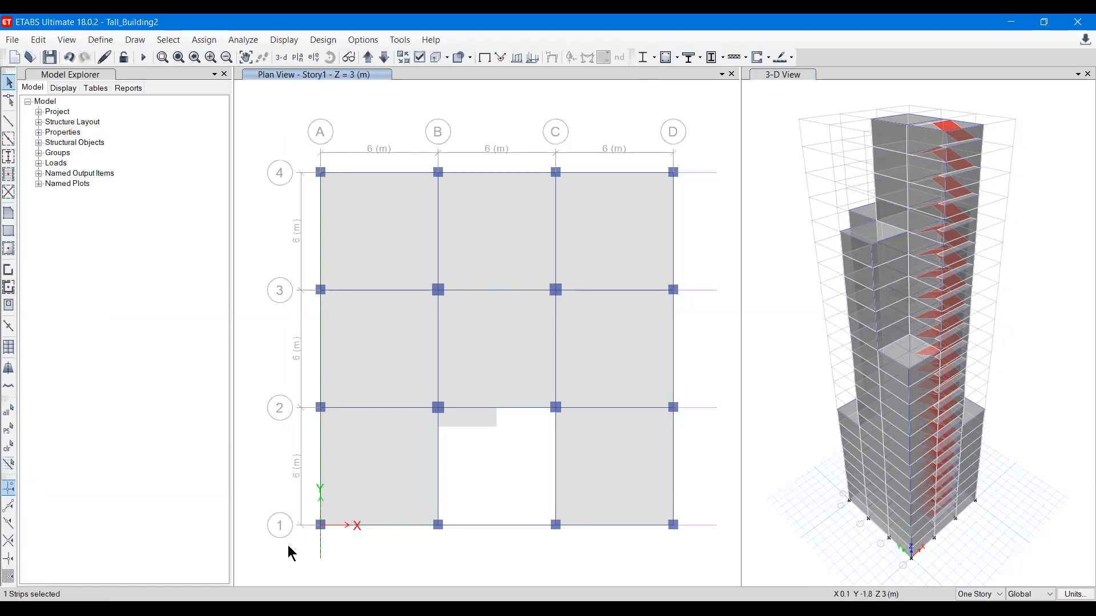
left_click(38, 40)
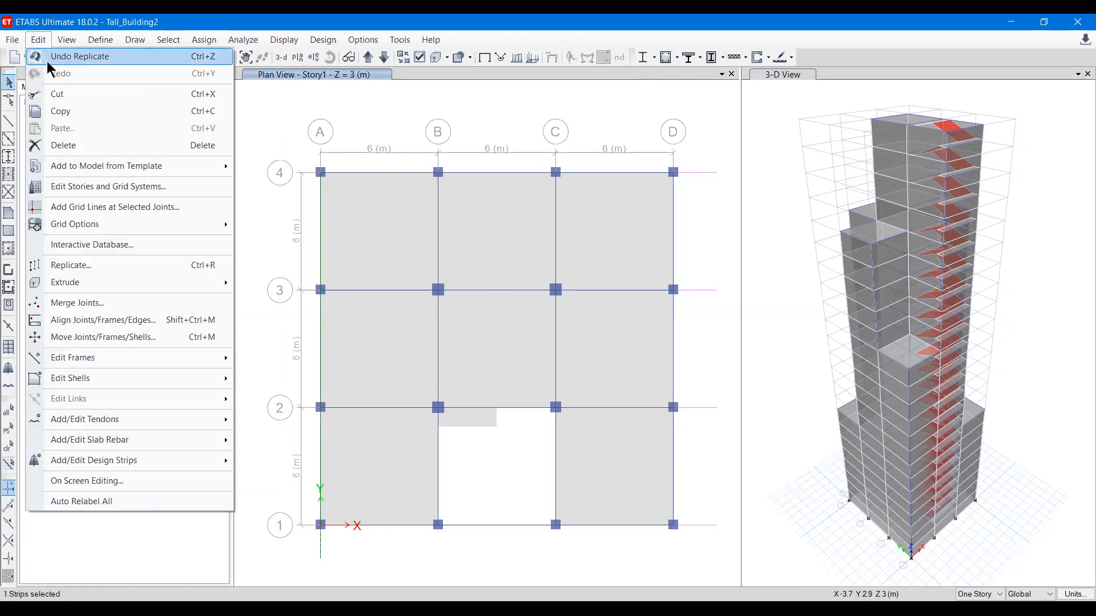
left_click(85, 265)
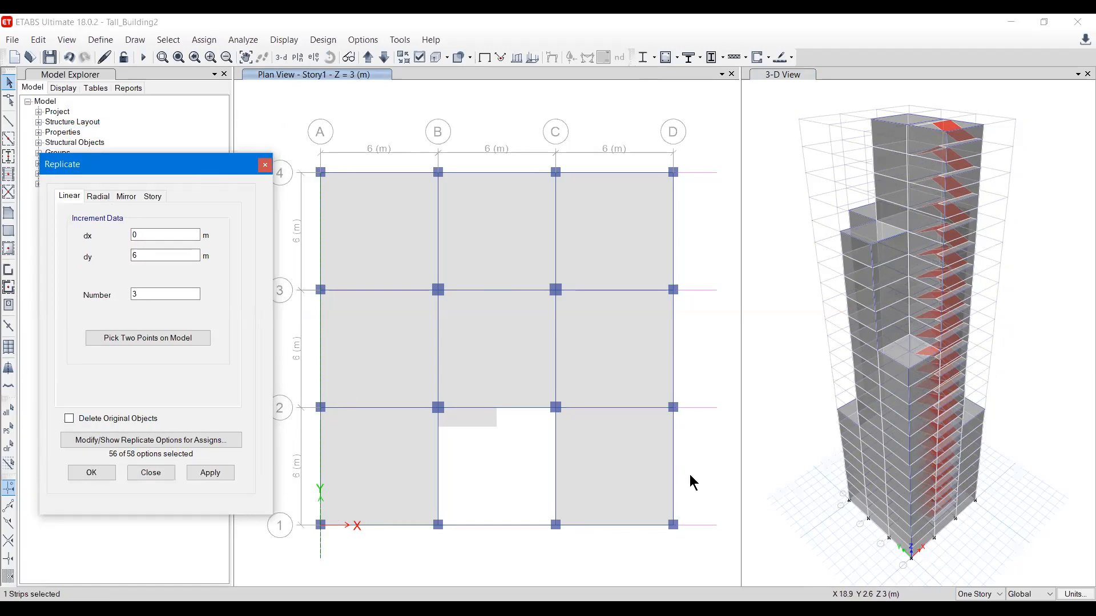
left_click_drag(153, 255, 114, 259)
type("0")
key("shift+Tab")
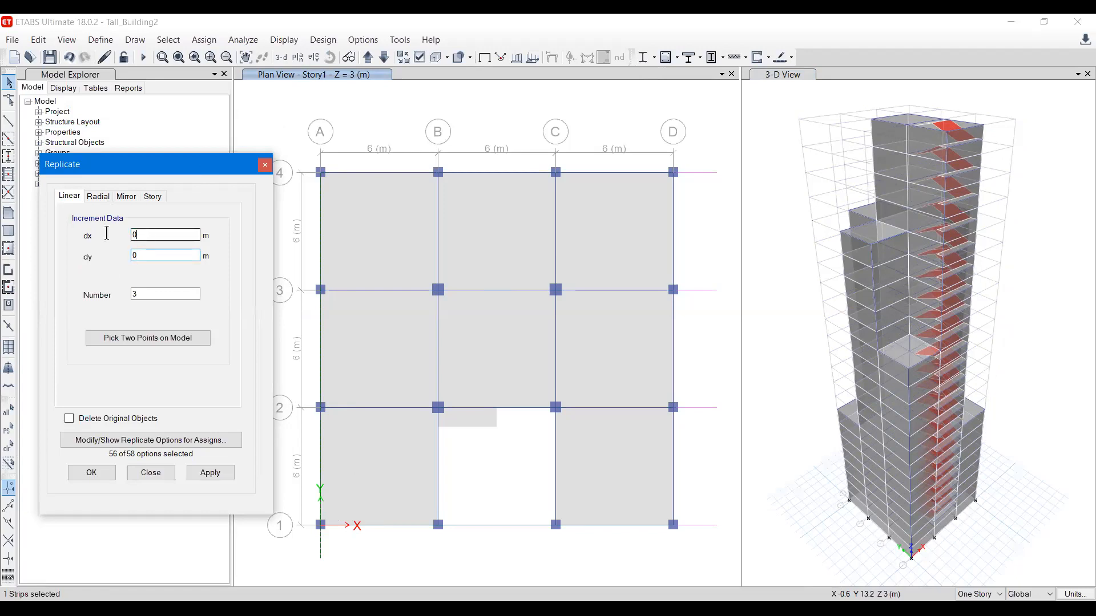
type("6")
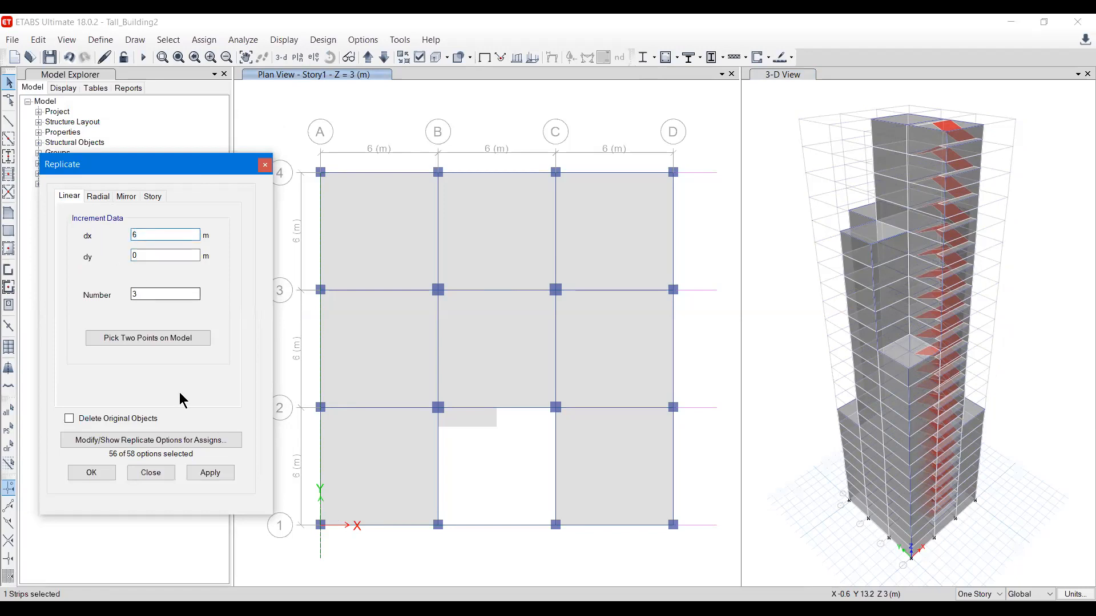
left_click(209, 474)
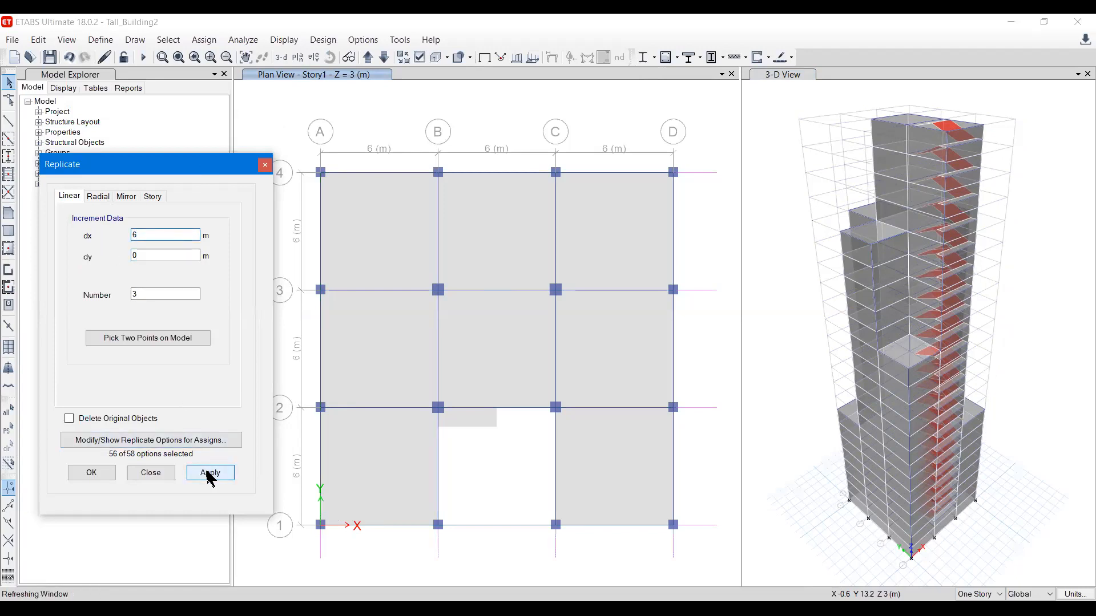
left_click(92, 472)
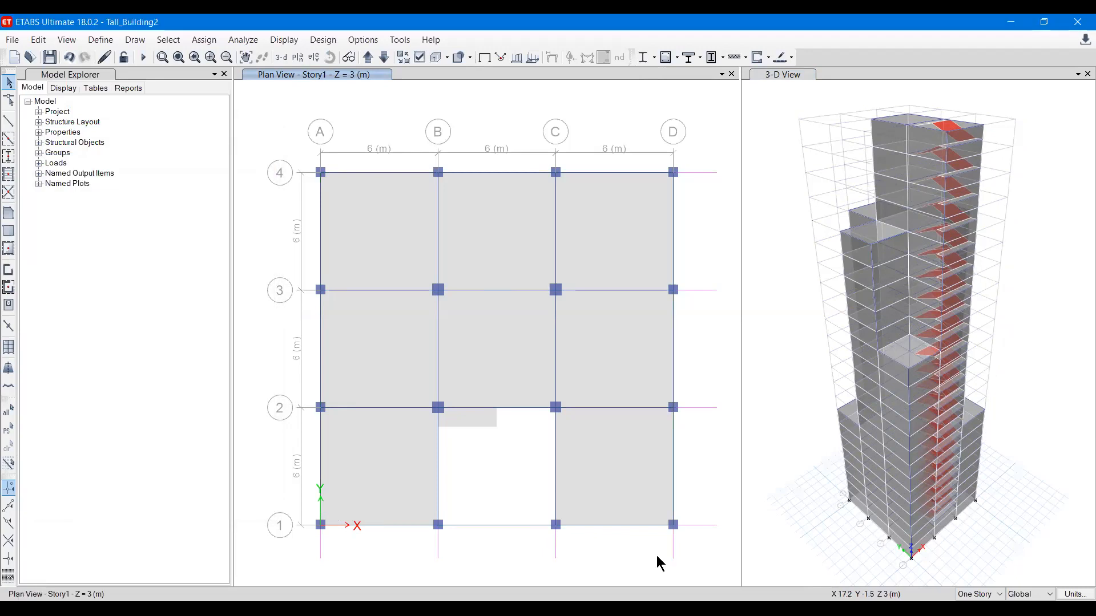
Select the four layer B strips on grid lines A to D in the Story1 plan view.
left_click(170, 41)
left_click(323, 454)
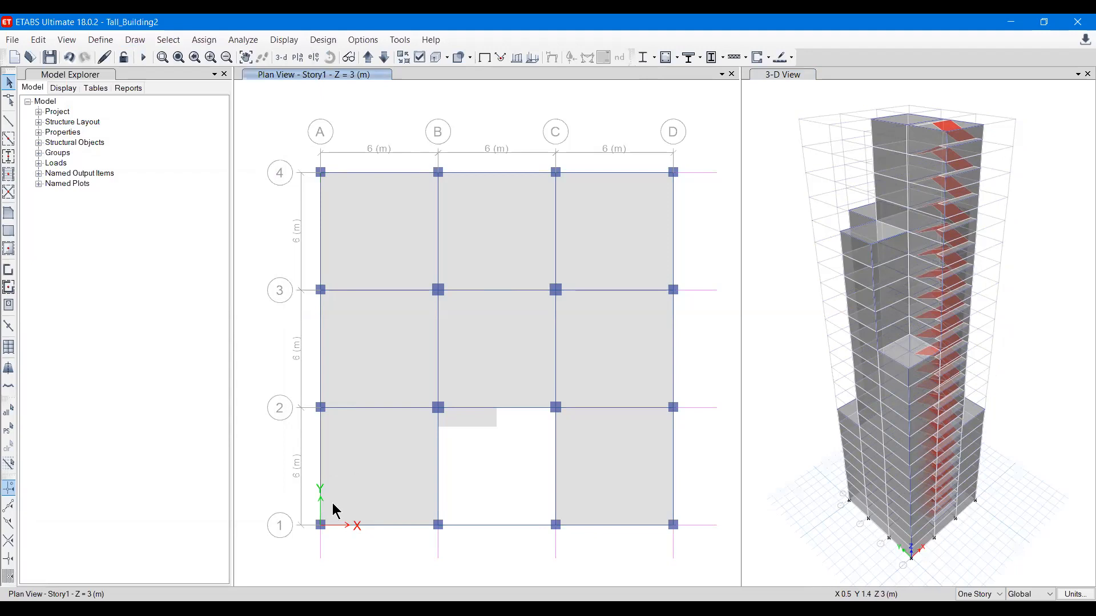
left_click(319, 543)
left_click(440, 552)
left_click(556, 551)
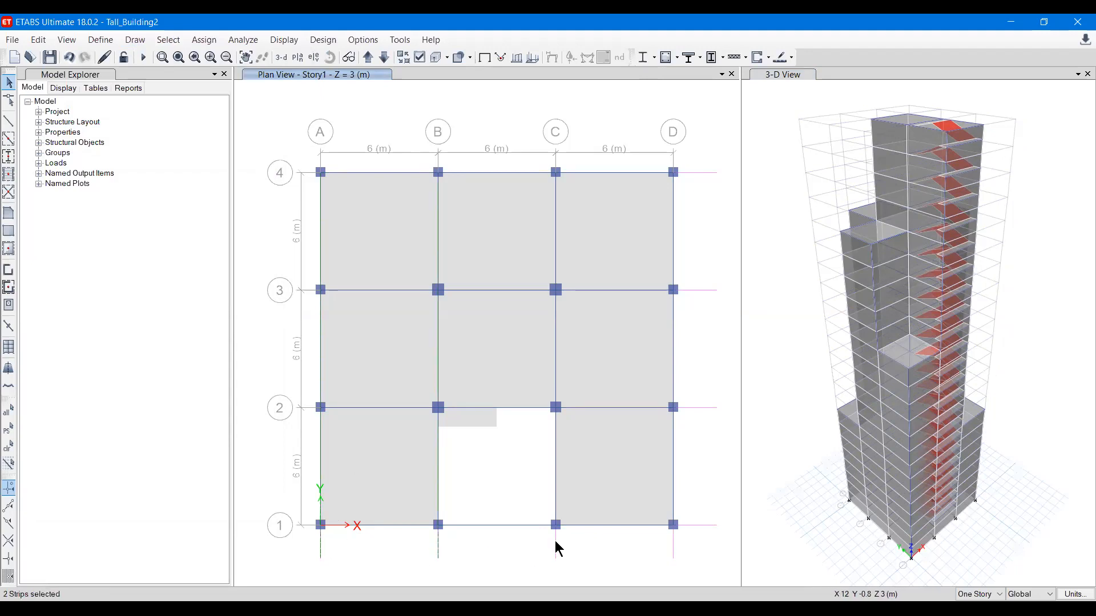
left_click(661, 566)
Replicate the selected layer B strips from Story1 onto the stories from Story2 upward and close the Replicate dialog.
left_click(40, 39)
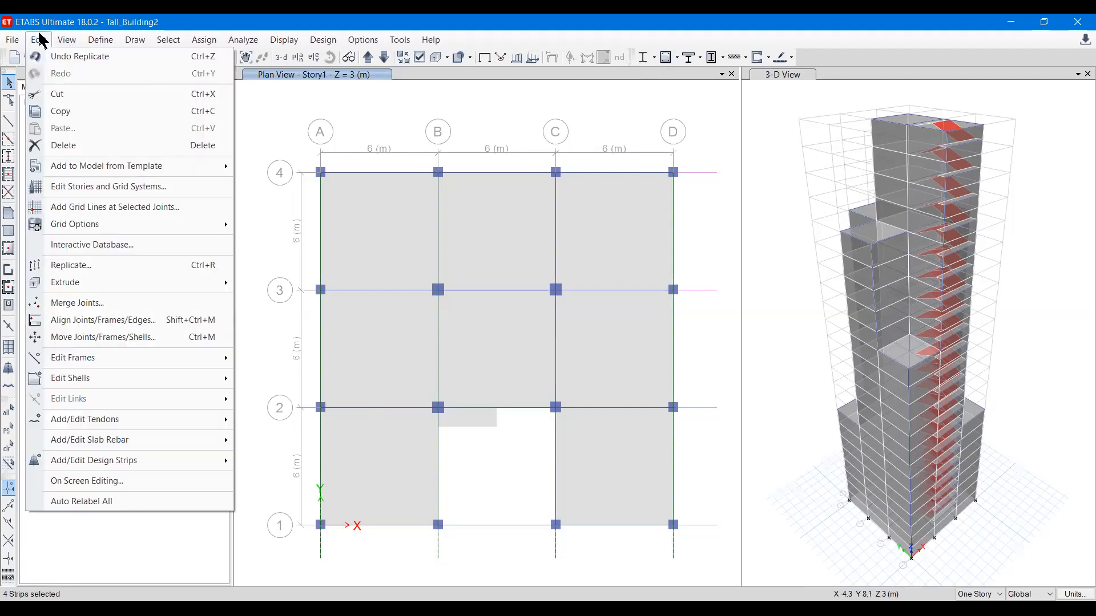
left_click(64, 266)
left_click(153, 198)
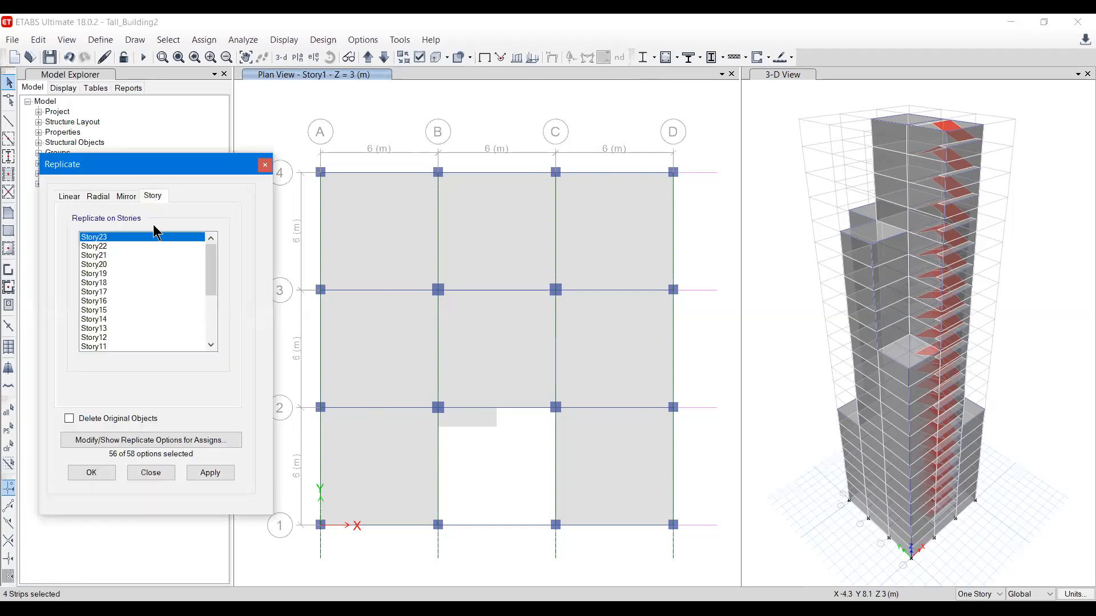
left_click_drag(212, 283, 131, 335)
left_click(116, 326)
left_click_drag(209, 317, 209, 243)
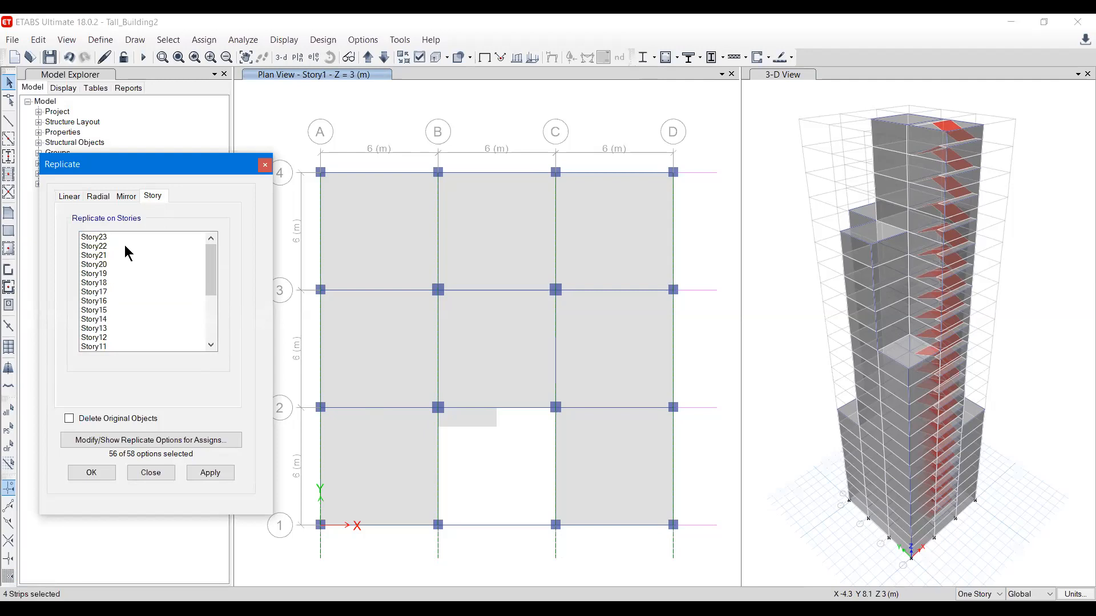
left_click(124, 245, "shift")
scroll(212, 337, "down", 4)
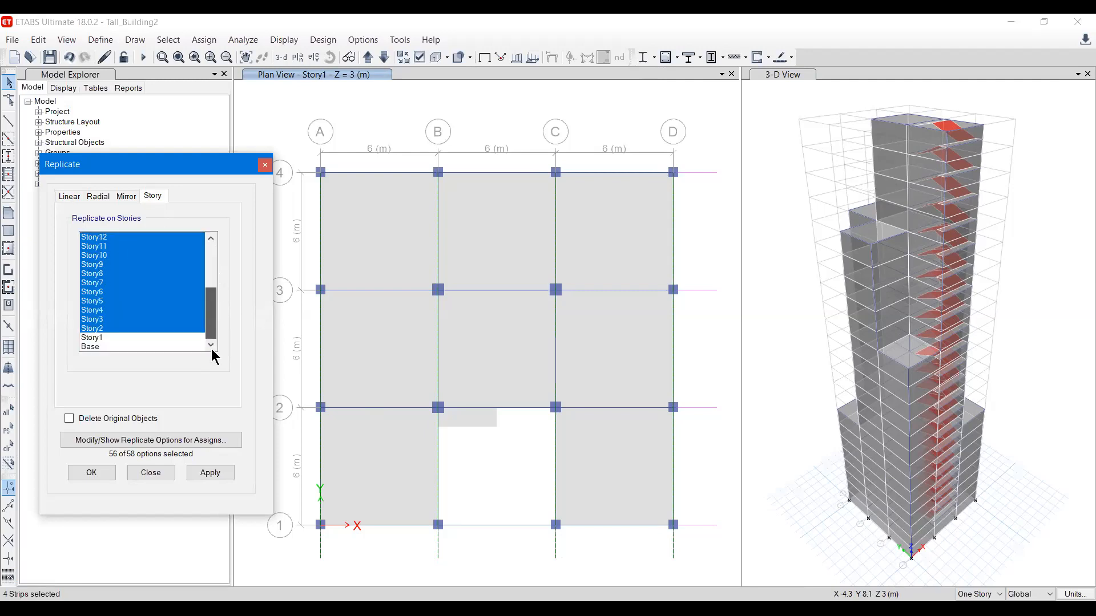
left_click(210, 473)
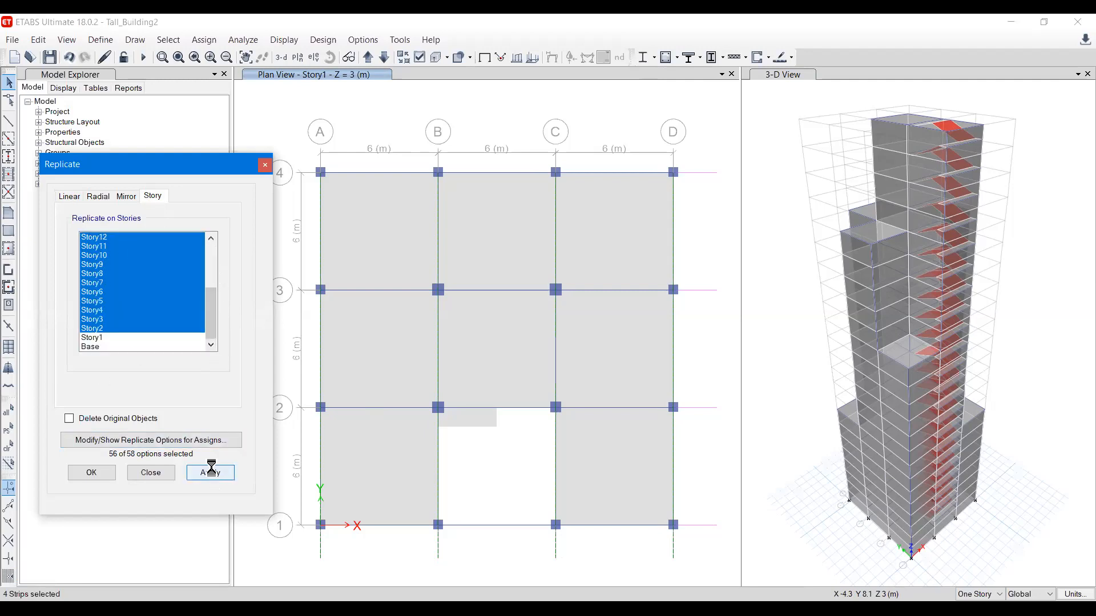
left_click(92, 472)
Refresh the 3-D view and examine the whole building after replicating the strips.
left_click(786, 74)
left_click(67, 39)
left_click(116, 428)
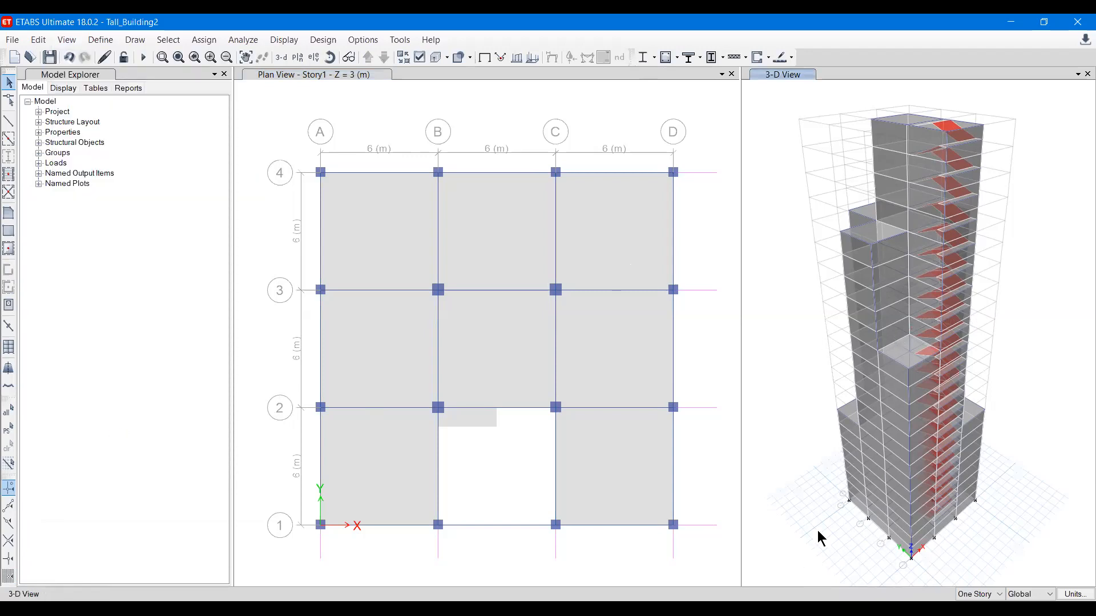
scroll(866, 400, "up", 5)
scroll(866, 401, "down", 8)
scroll(866, 401, "up", 3)
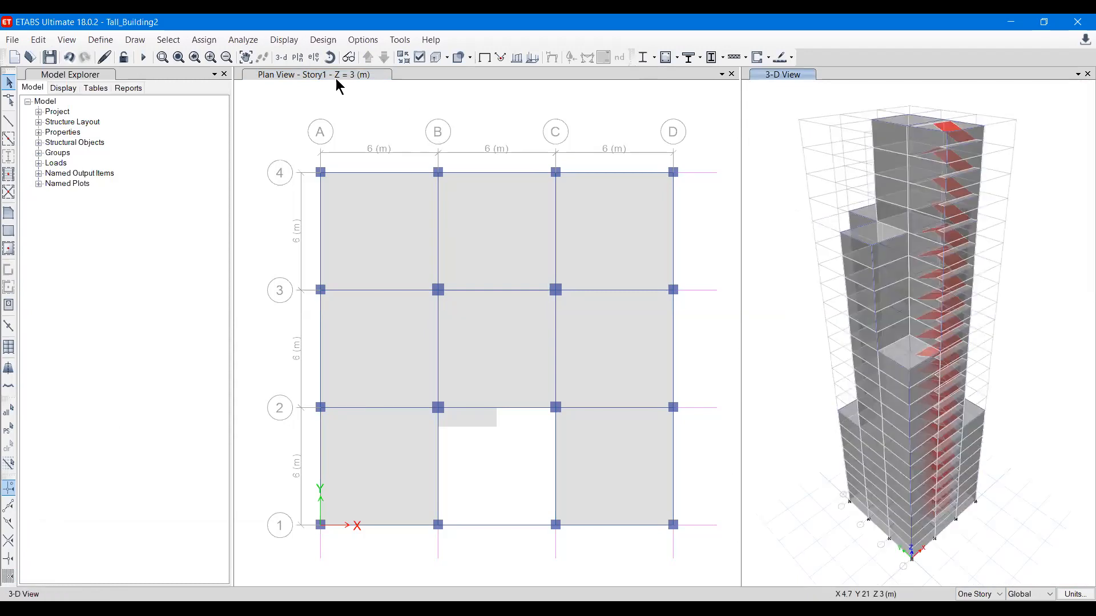
scroll(511, 430, "down", 3)
Show the plan view of Story19 to check the replicated strips.
left_click(303, 54)
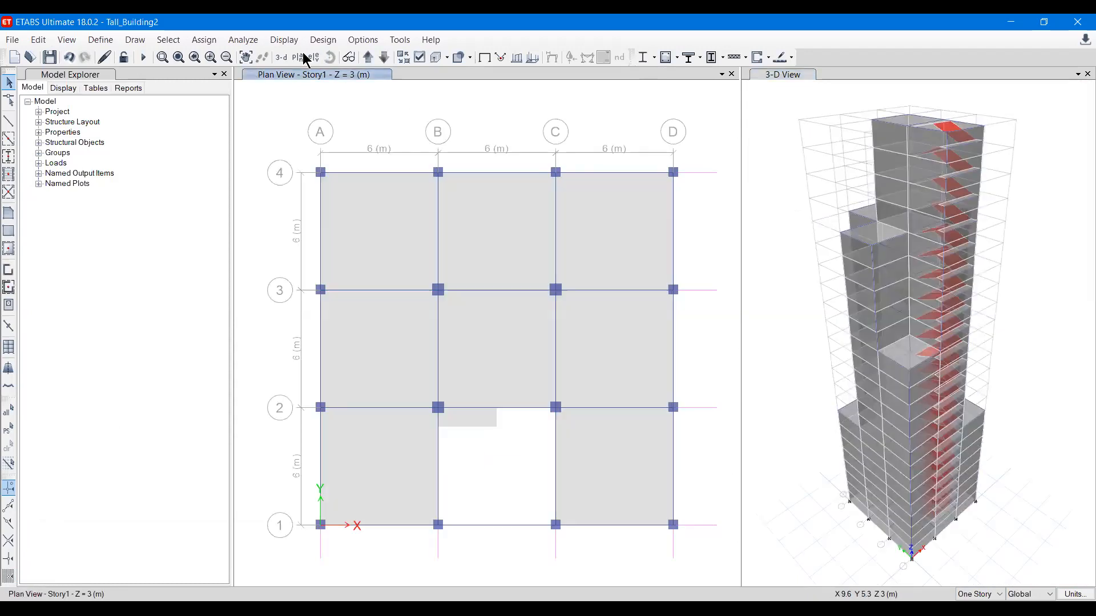
left_click(477, 291)
left_click(477, 297)
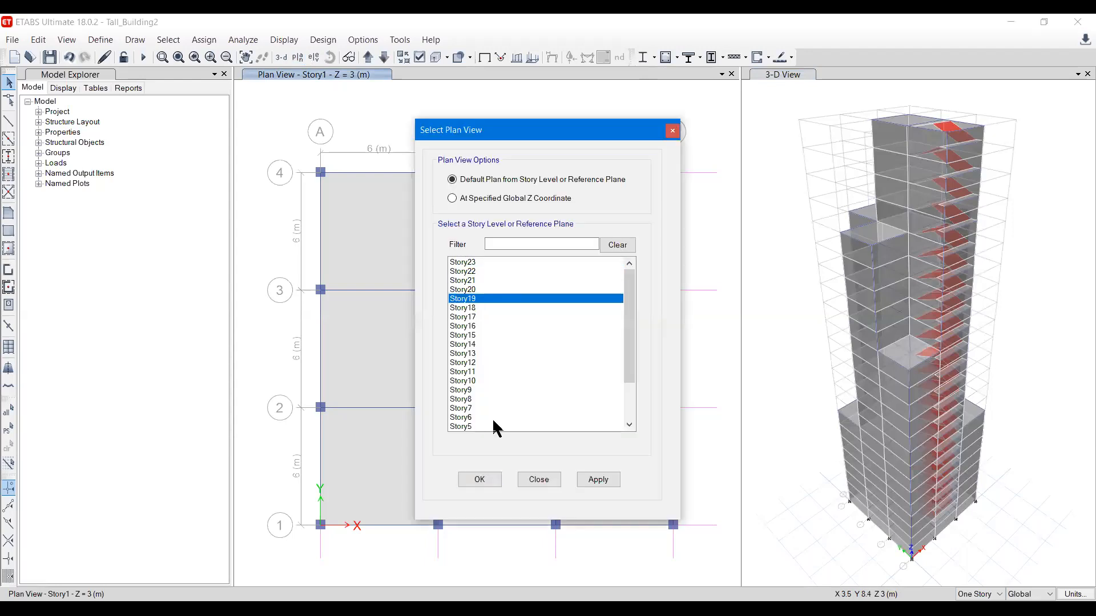
left_click(488, 482)
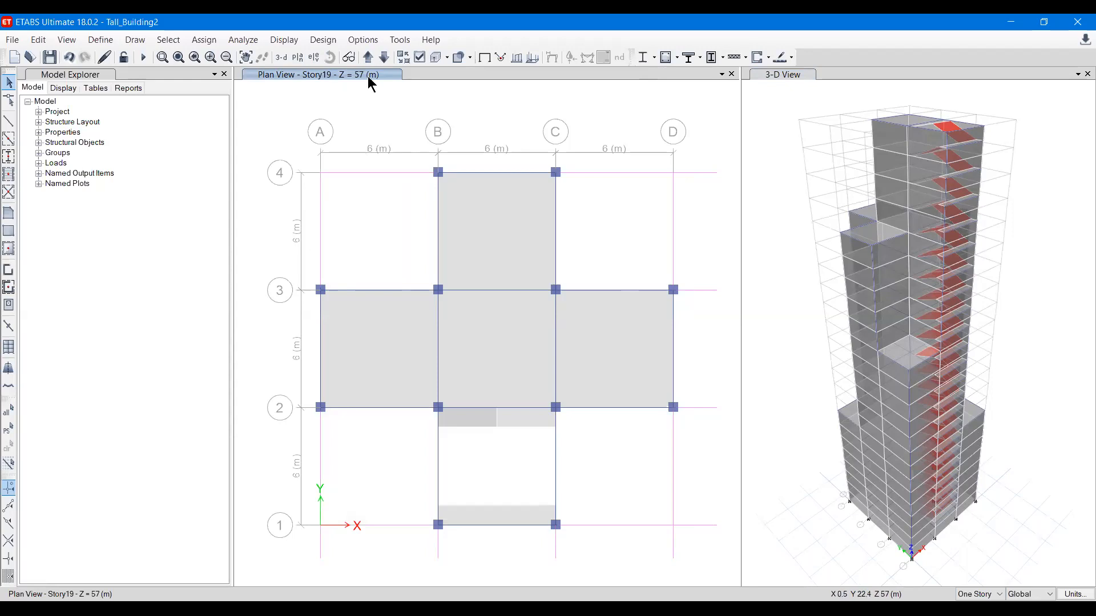
Inspect the upper stories closely in the 3-D view and restore the view by refreshing it.
scroll(913, 177, "up", 5)
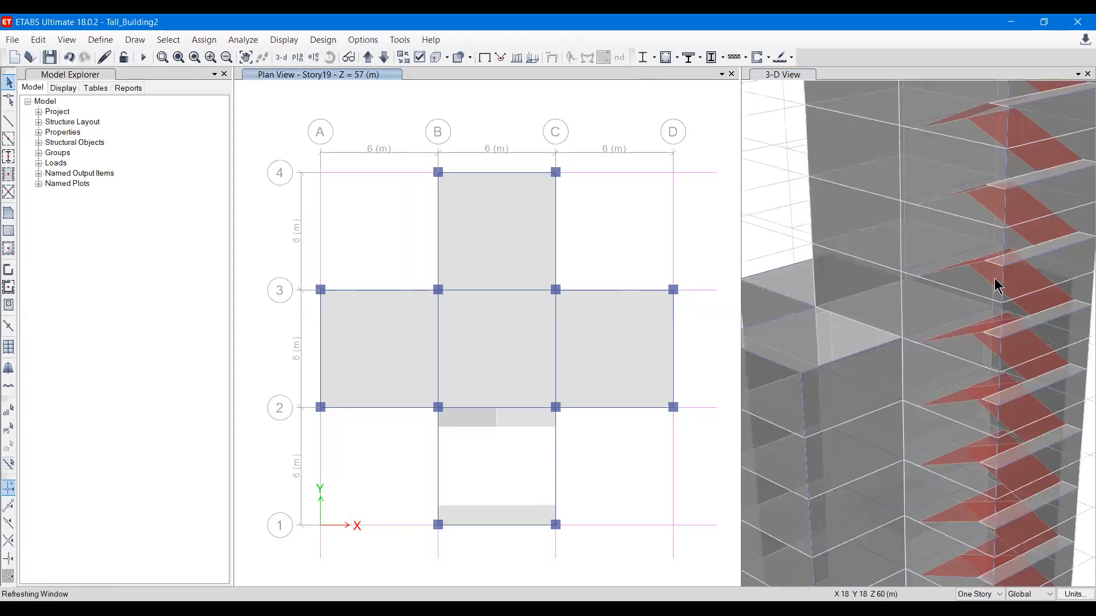
scroll(902, 285, "down", 5)
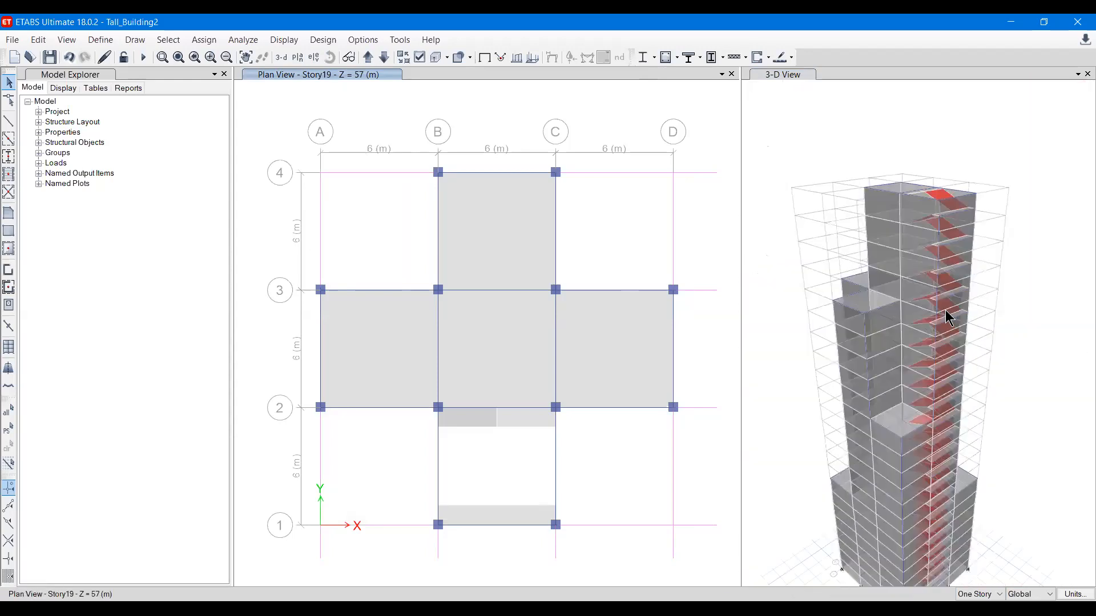
left_click(772, 74)
left_click(99, 40)
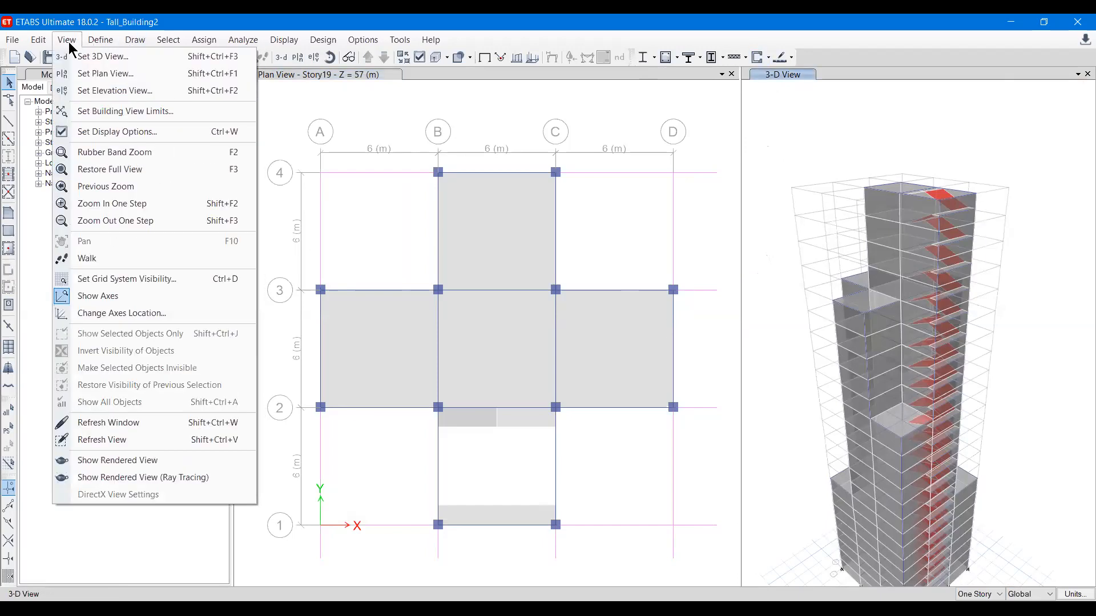
left_click(108, 439)
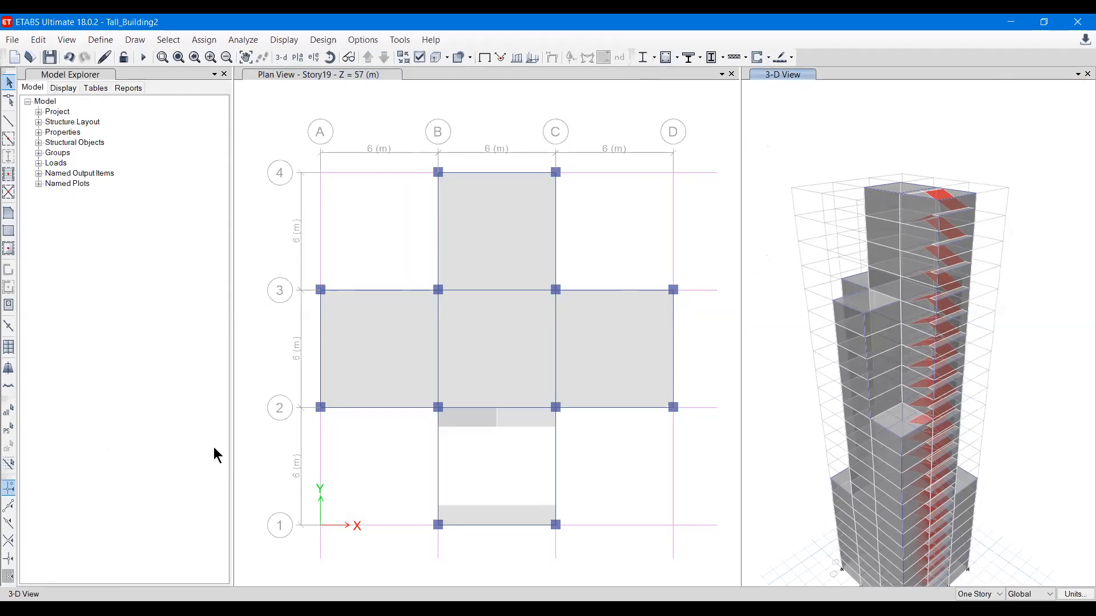
Switch the plan view from Story19 to Story1.
left_click(378, 79)
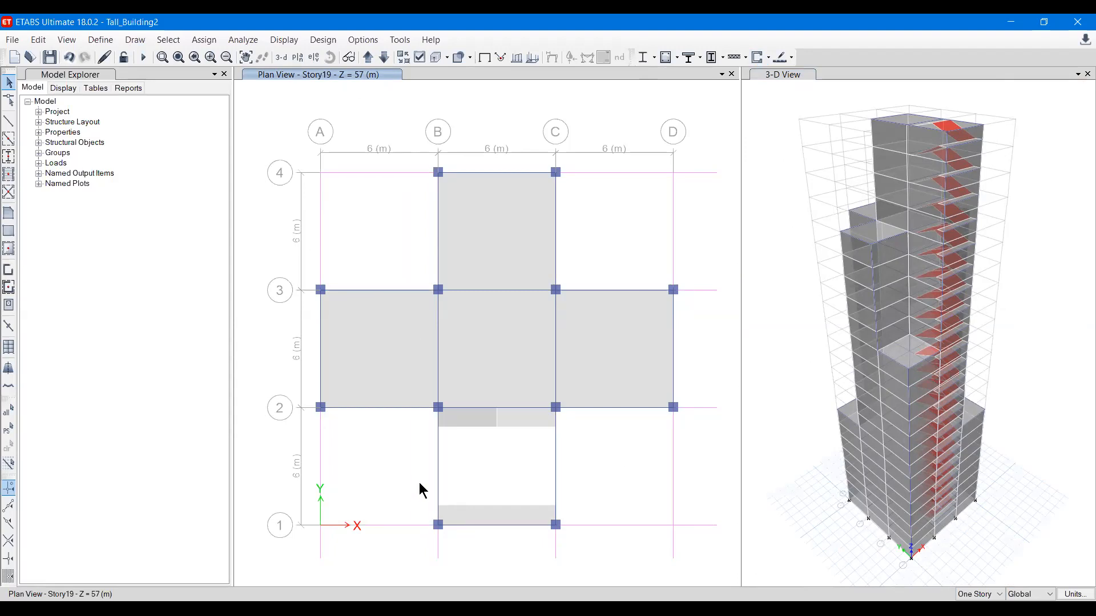
left_click(308, 66)
scroll(501, 414, "down", 2)
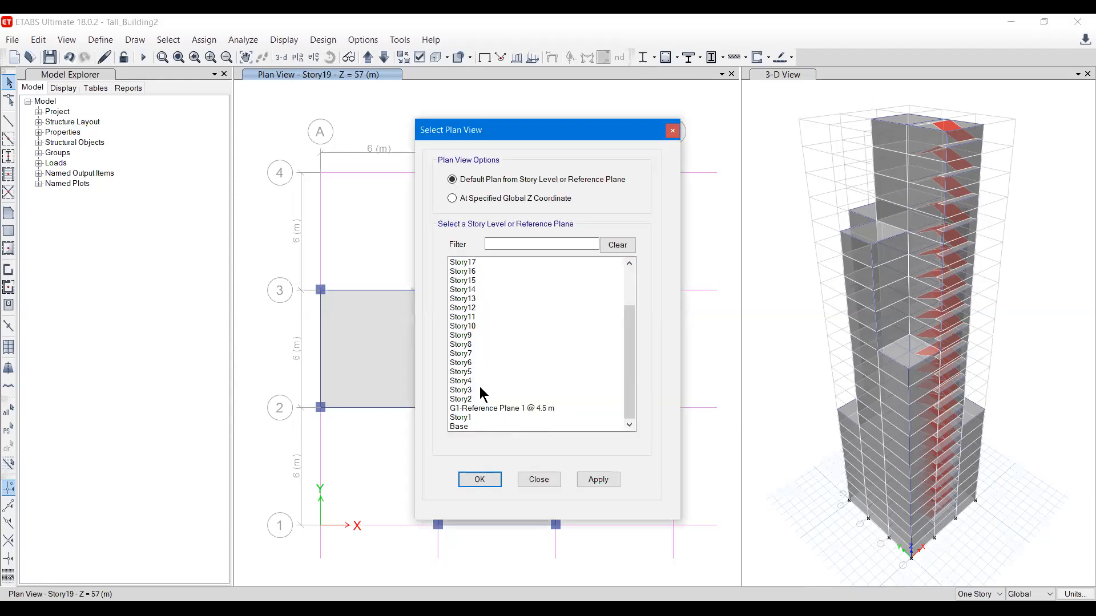
left_click(486, 417)
left_click(478, 480)
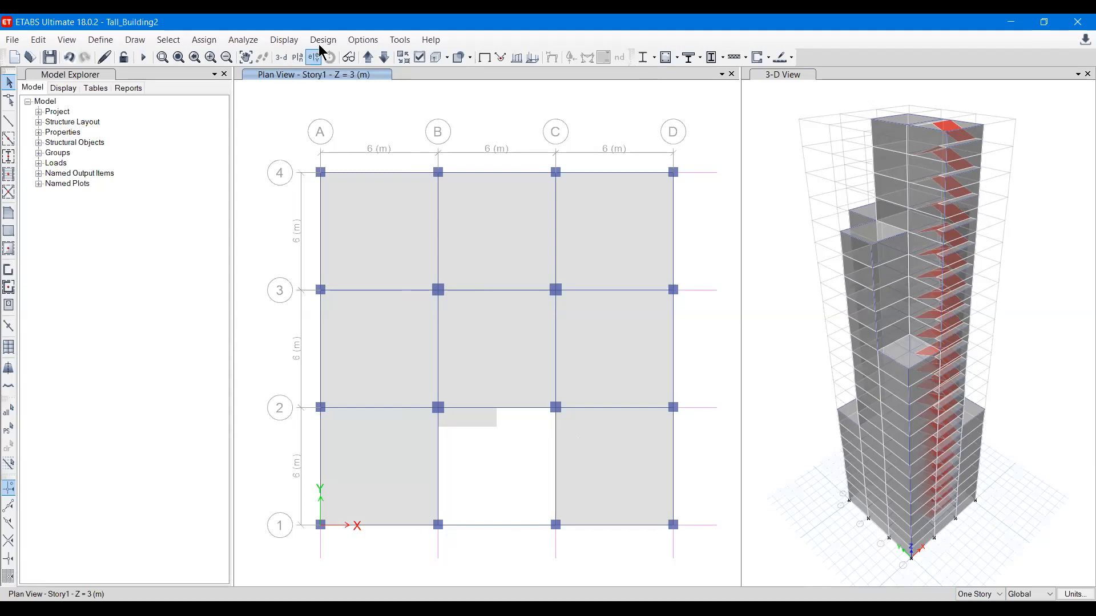
Open the story selection for concrete slab design.
left_click(321, 41)
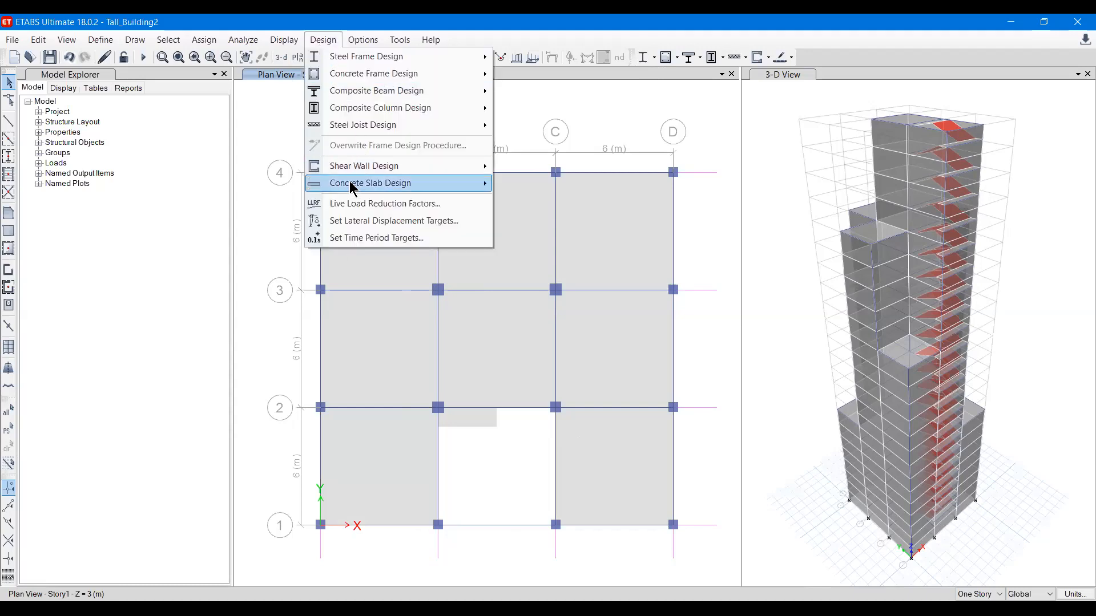
mouse_move(361, 187)
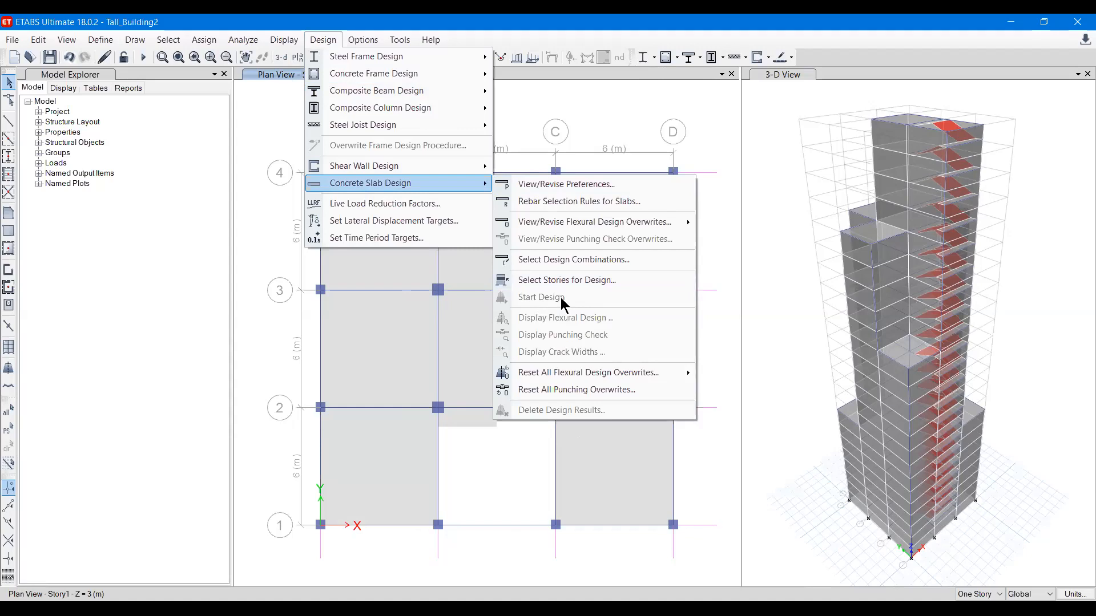
left_click(565, 280)
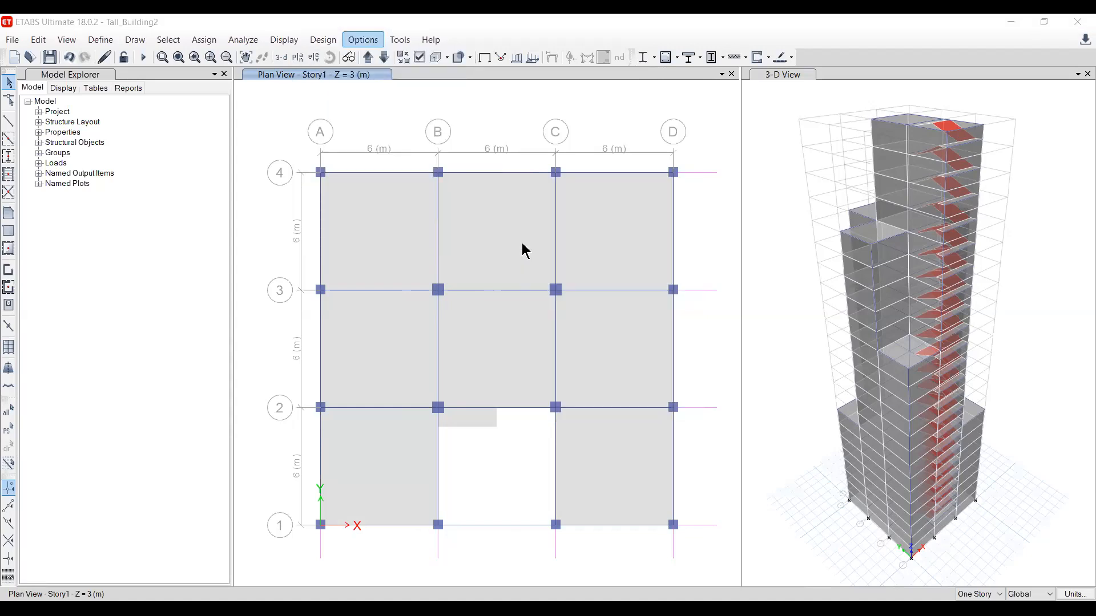
Run the model check for joints, frames and shells with a 1 mm length tolerance, and close its report.
left_click(168, 39)
mouse_move(242, 43)
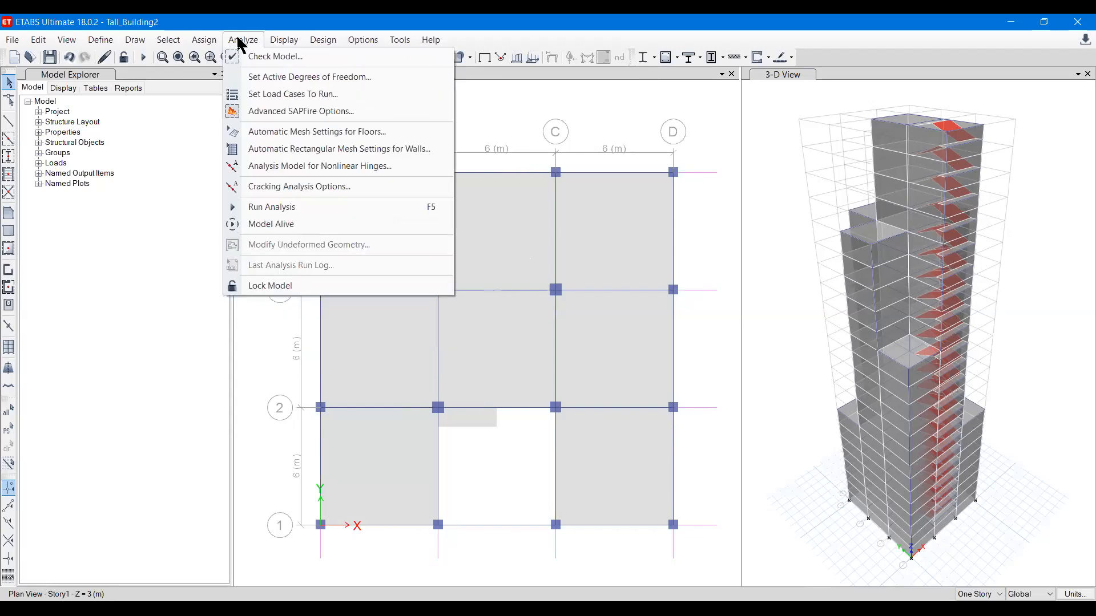
left_click(256, 60)
left_click(508, 494)
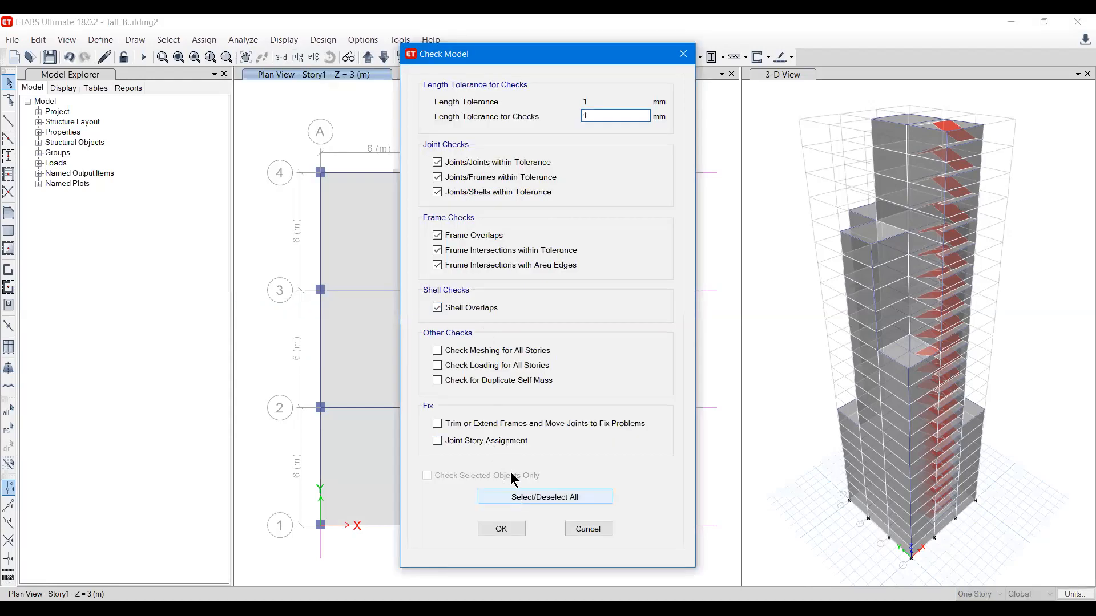
left_click(512, 535)
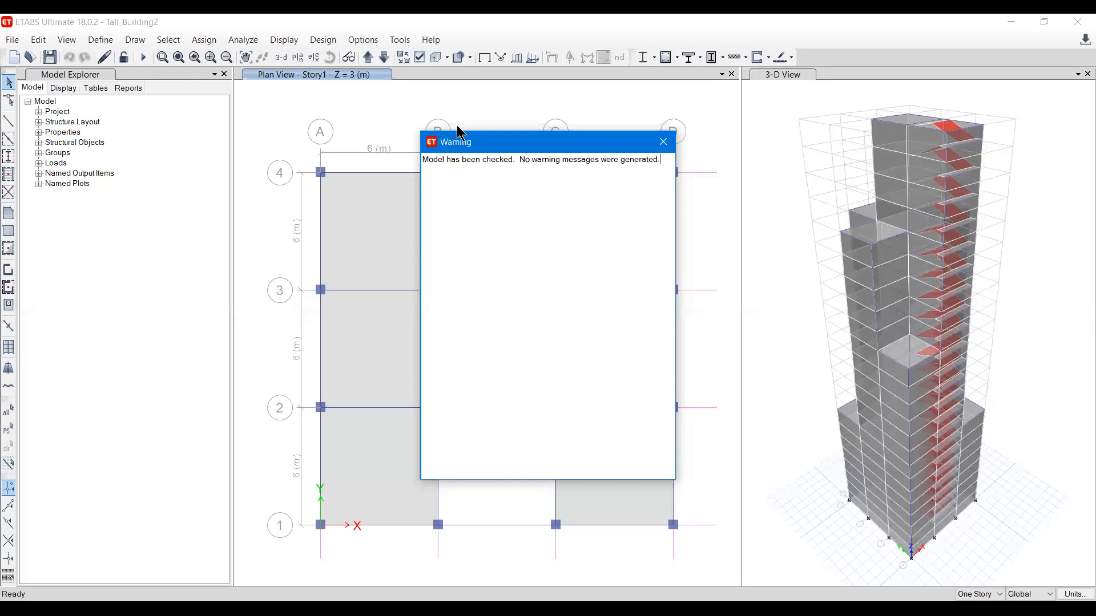
left_click_drag(463, 138, 482, 132)
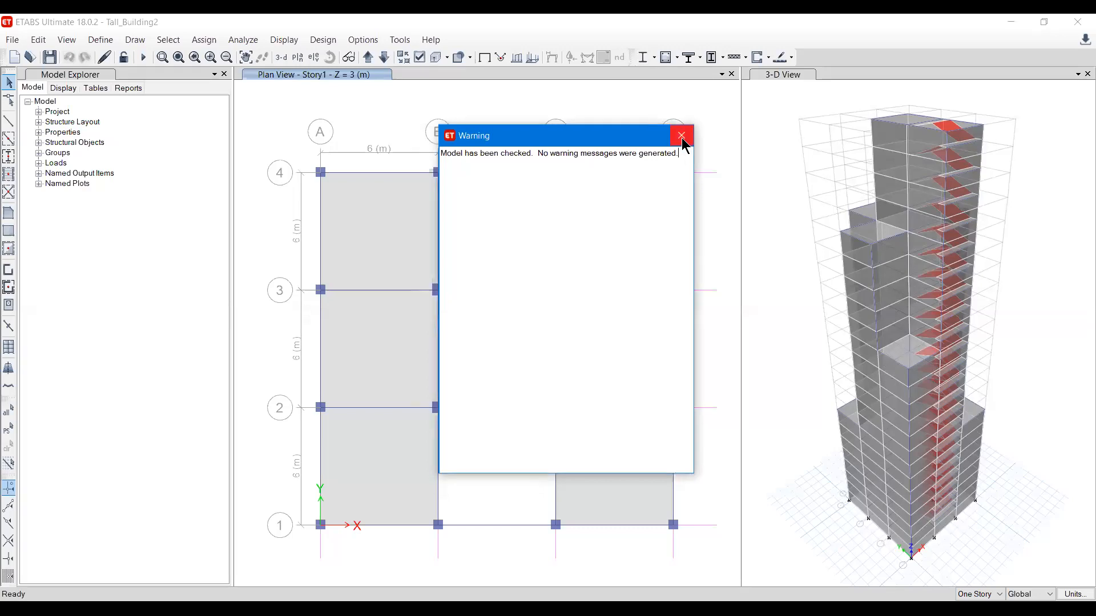
left_click(681, 137)
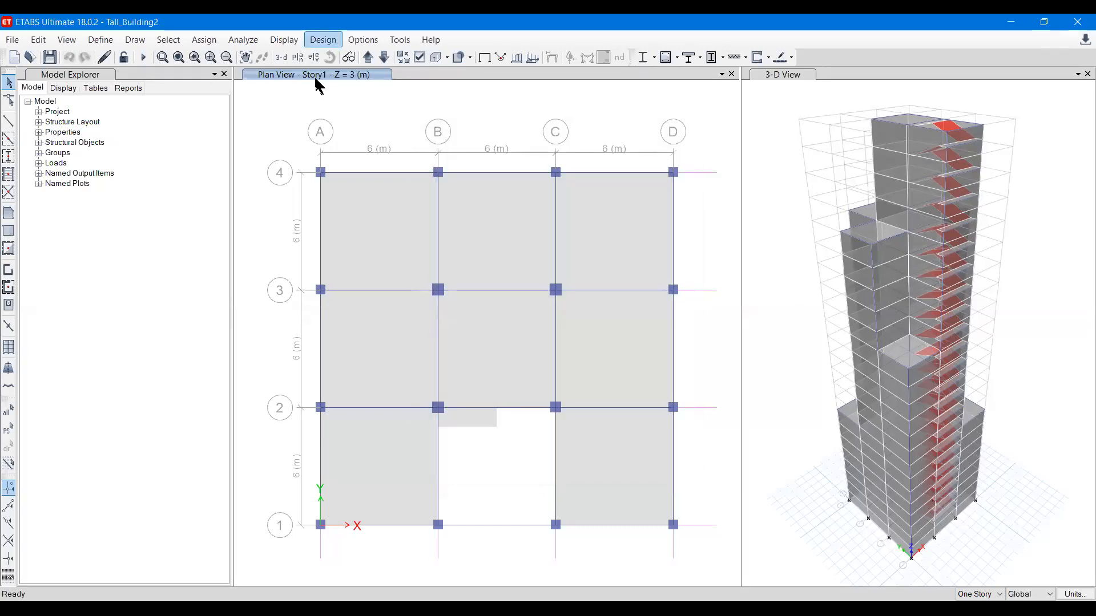
Set the Wind and Seismic load cases to Do Not Run and run the analysis for the remaining cases.
left_click(243, 40)
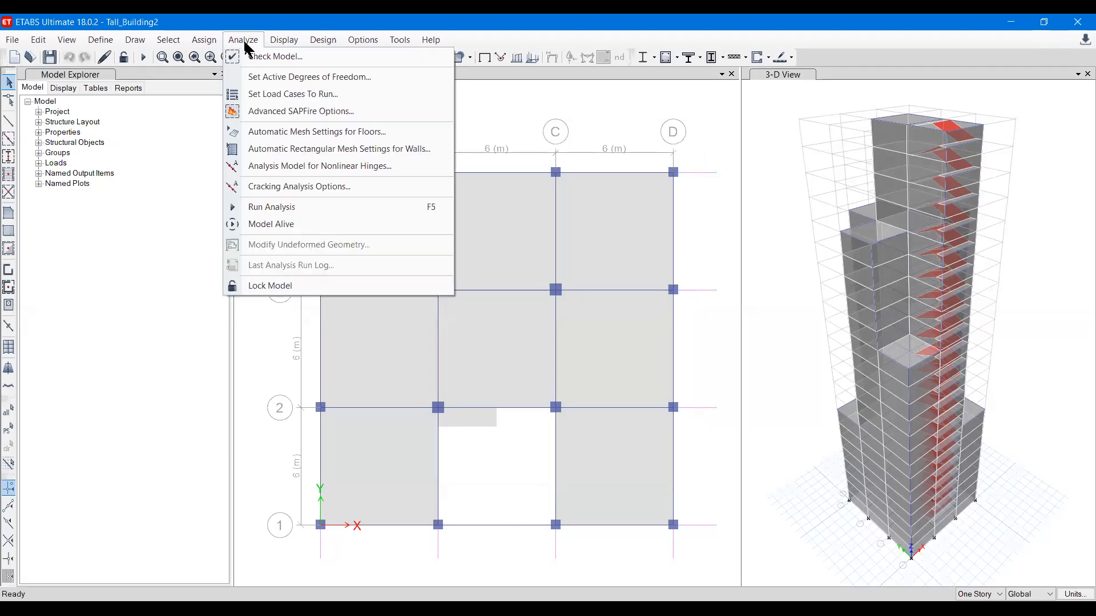
left_click(264, 95)
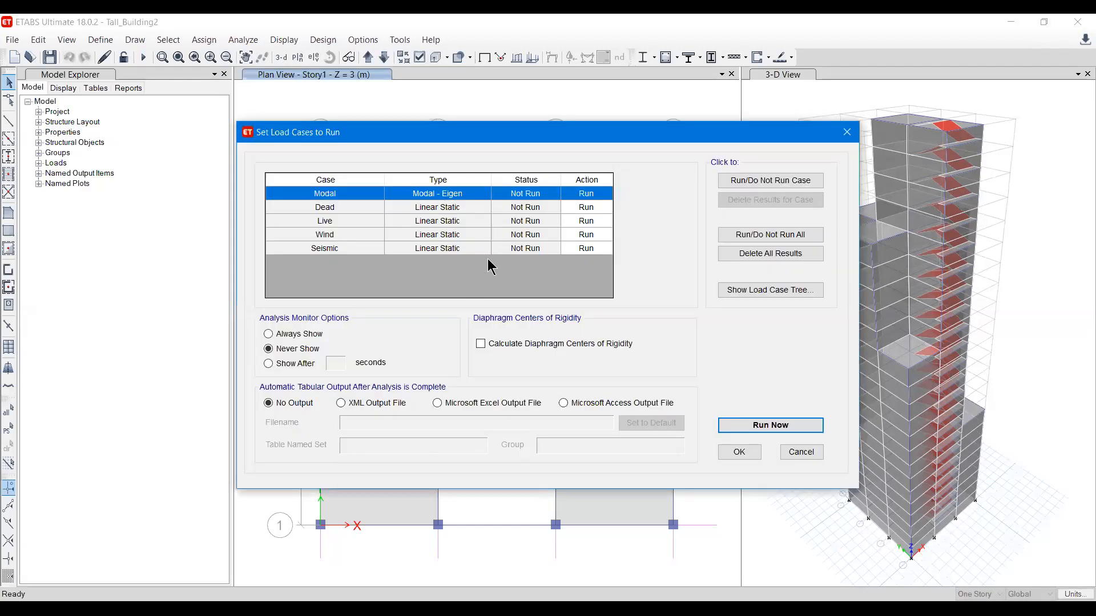
left_click(530, 236)
left_click(739, 181)
left_click(590, 249)
left_click(737, 184)
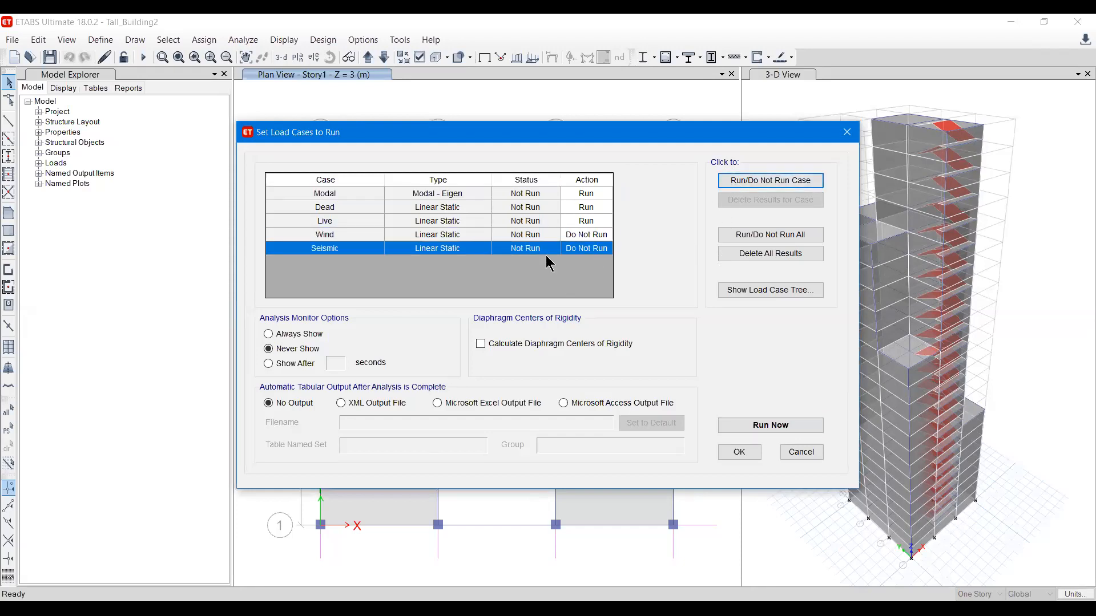
left_click(768, 428)
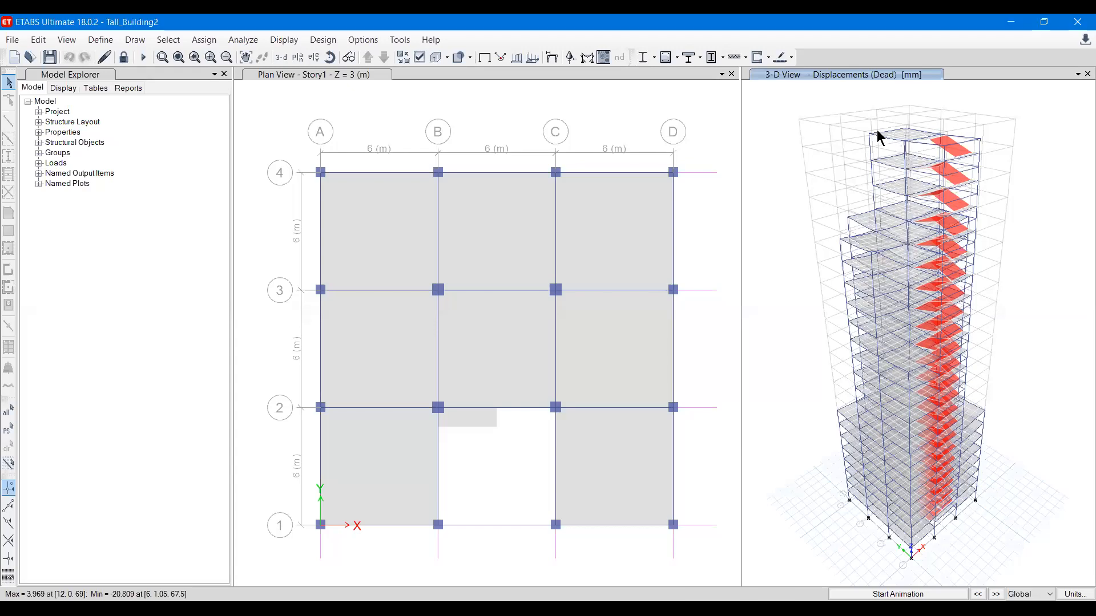
Add DL+LL as the strength design combination for the strip-based concrete slab design.
mouse_move(871, 137)
left_click(323, 40)
mouse_move(350, 184)
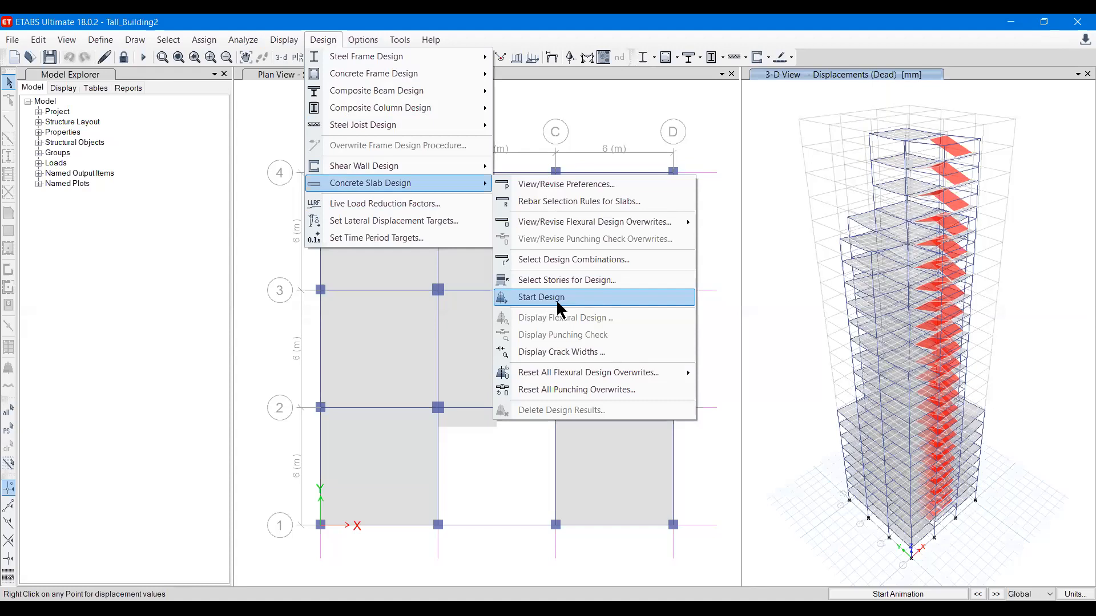
left_click(564, 260)
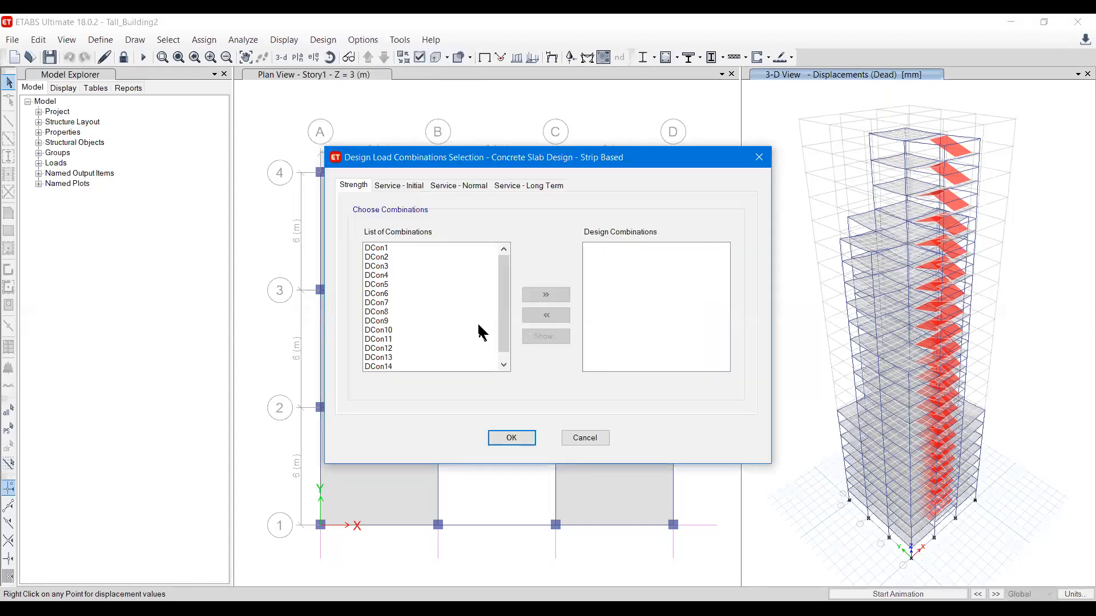
scroll(506, 360, "down", 1)
left_click(386, 368)
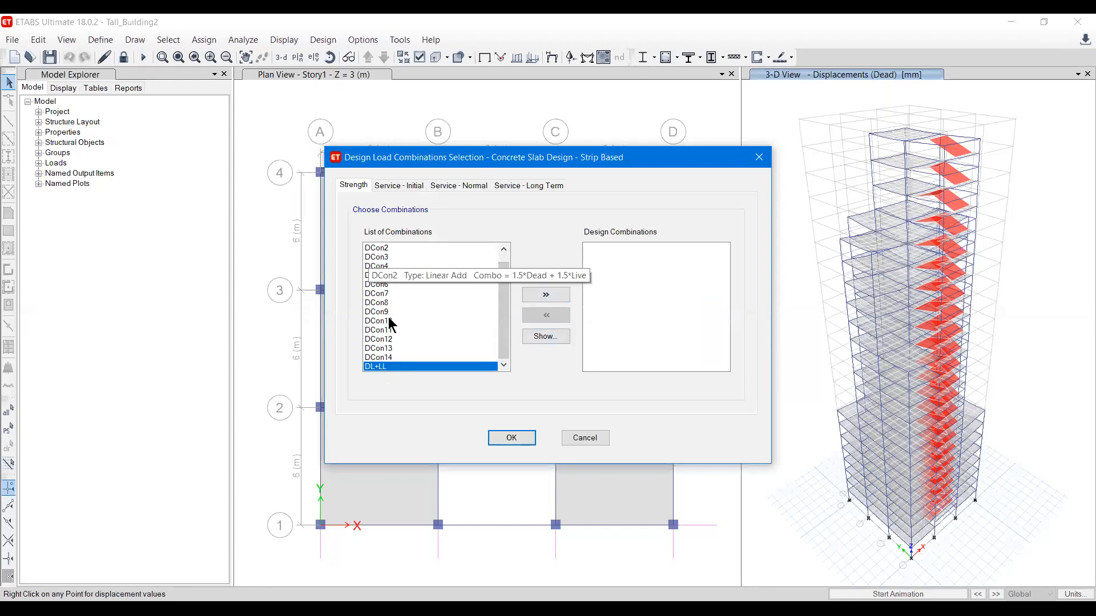
left_click(546, 300)
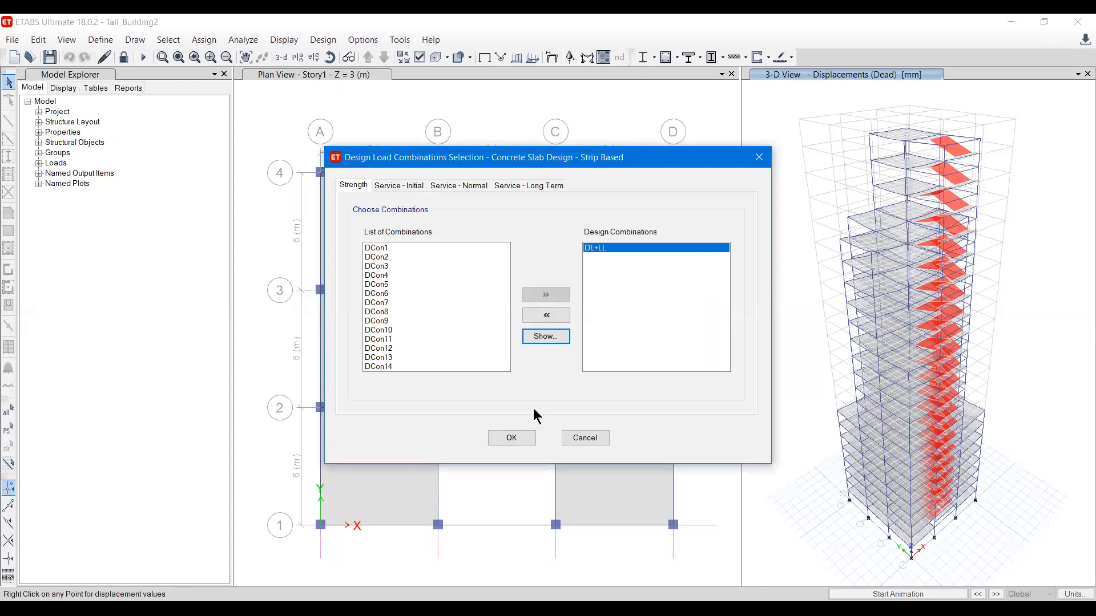
left_click(524, 439)
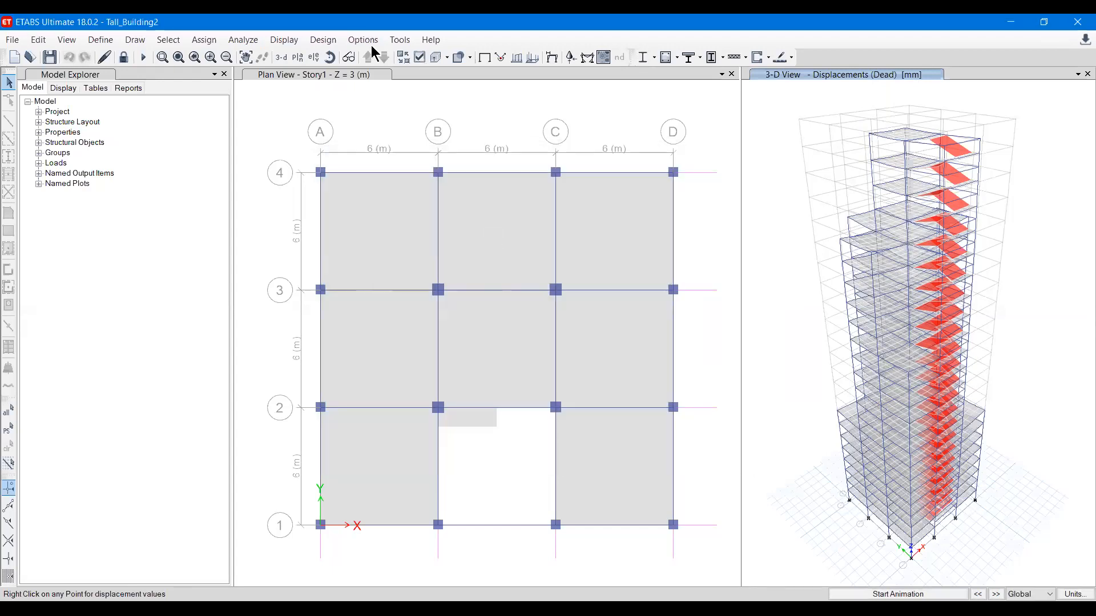
Choose the master stories as the stories for concrete slab design.
left_click(336, 39)
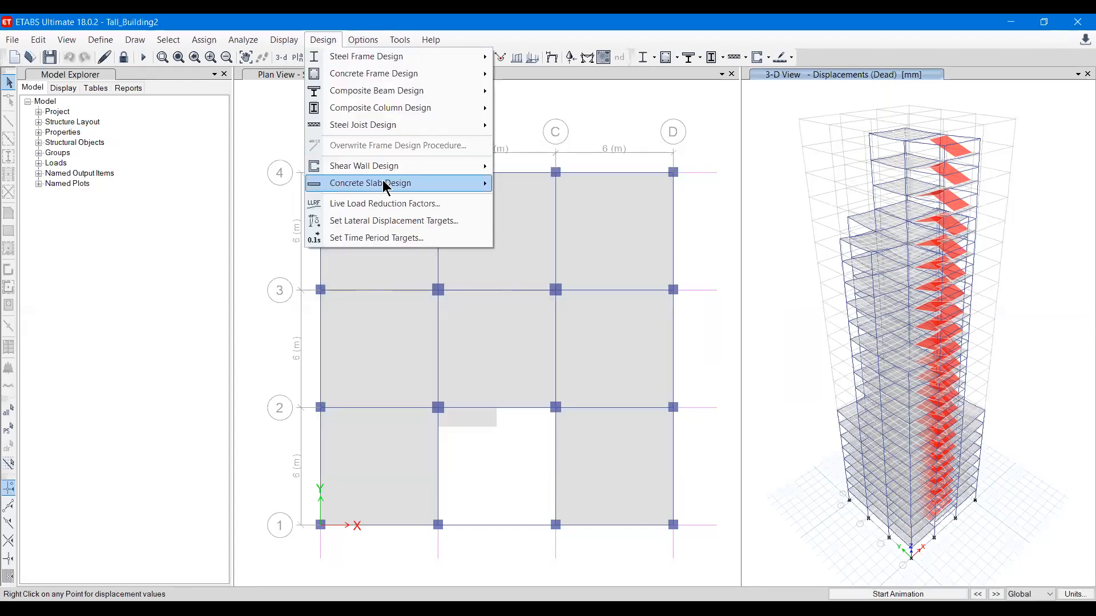
mouse_move(384, 183)
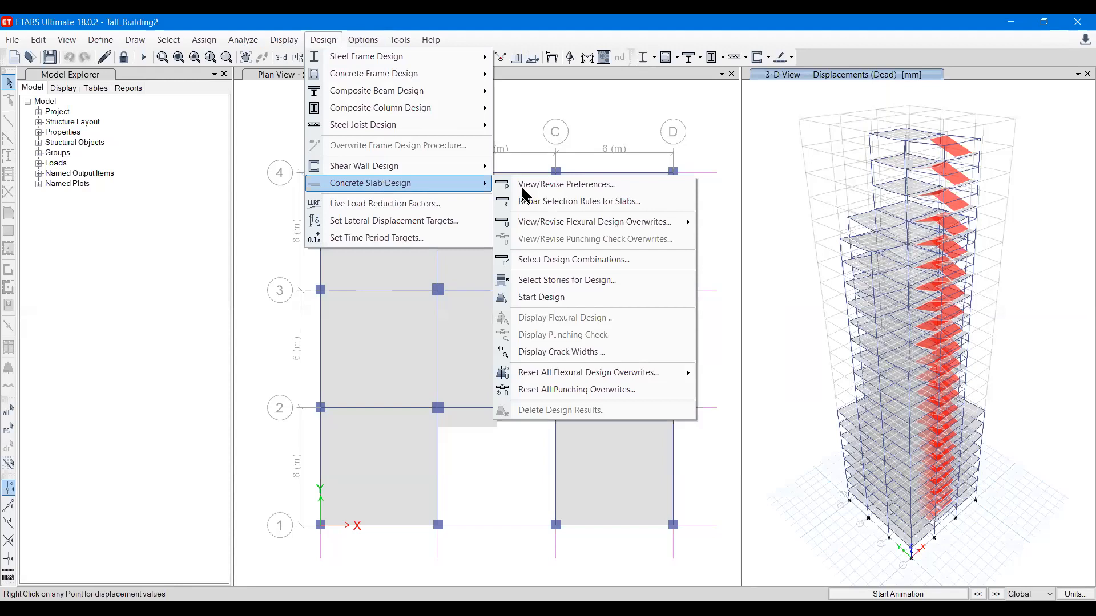
left_click(549, 285)
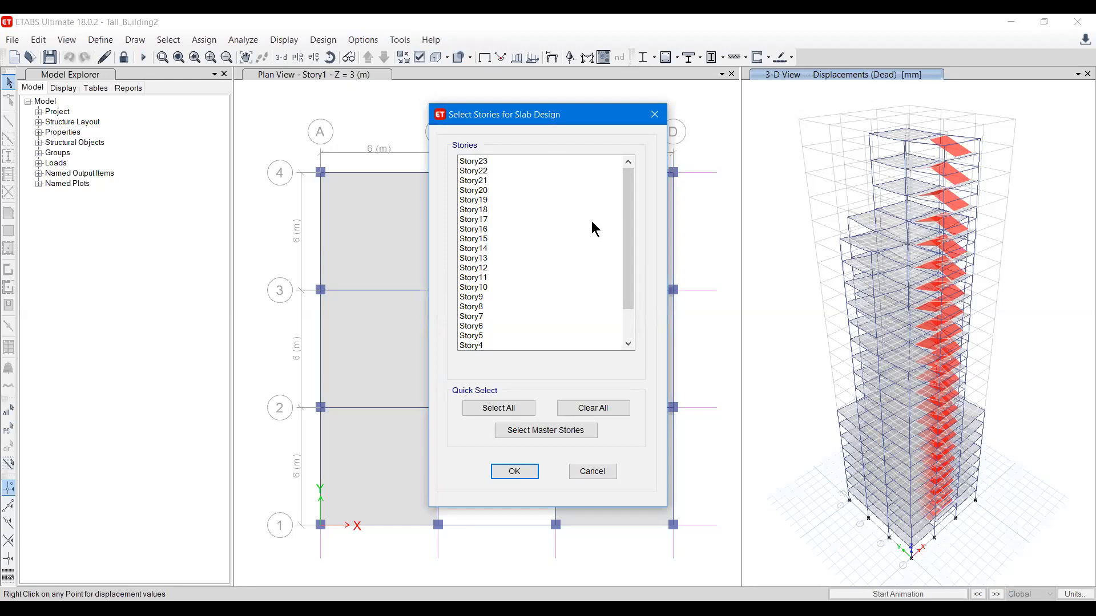
left_click(559, 431)
mouse_move(628, 183)
left_mouse_down()
mouse_move(633, 269)
mouse_move(631, 180)
left_mouse_up()
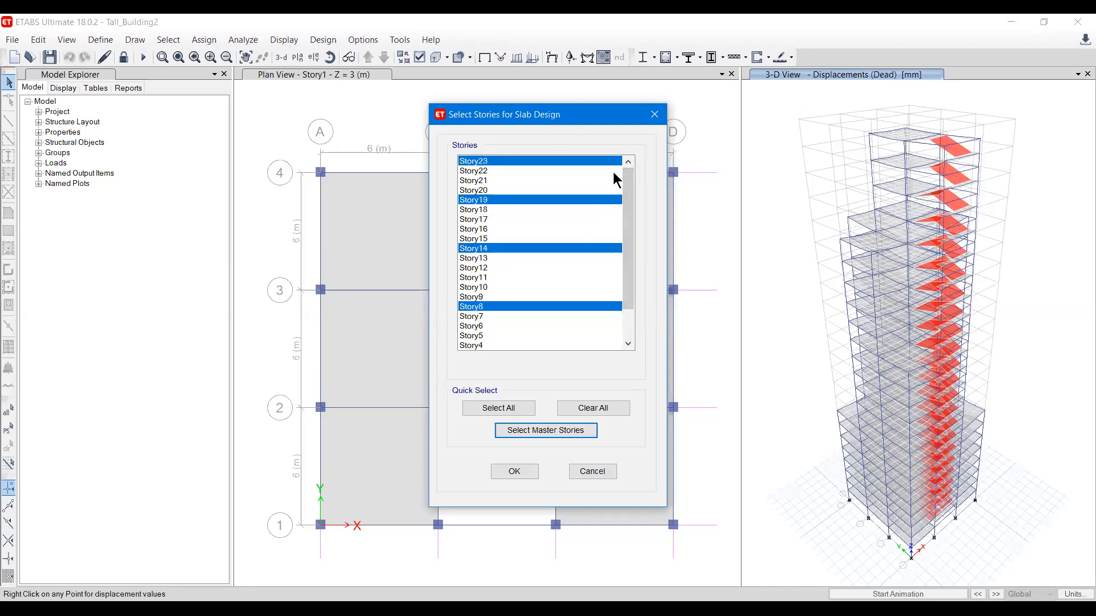
left_click(524, 475)
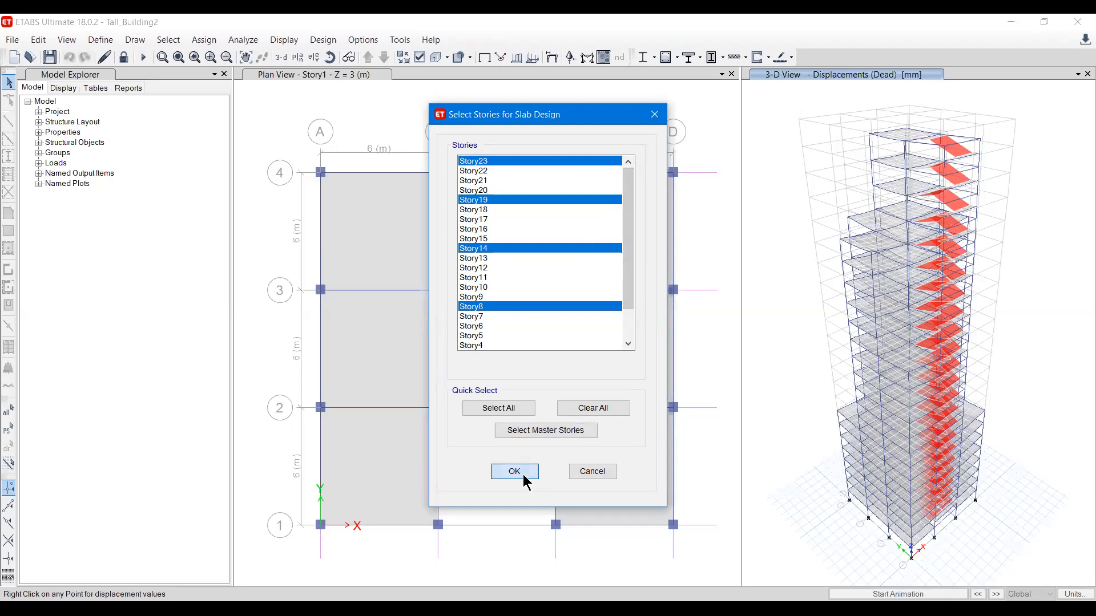
Run the concrete slab design and look at the layer A reinforcement diagrams on the upper stories in 3D.
left_click(324, 40)
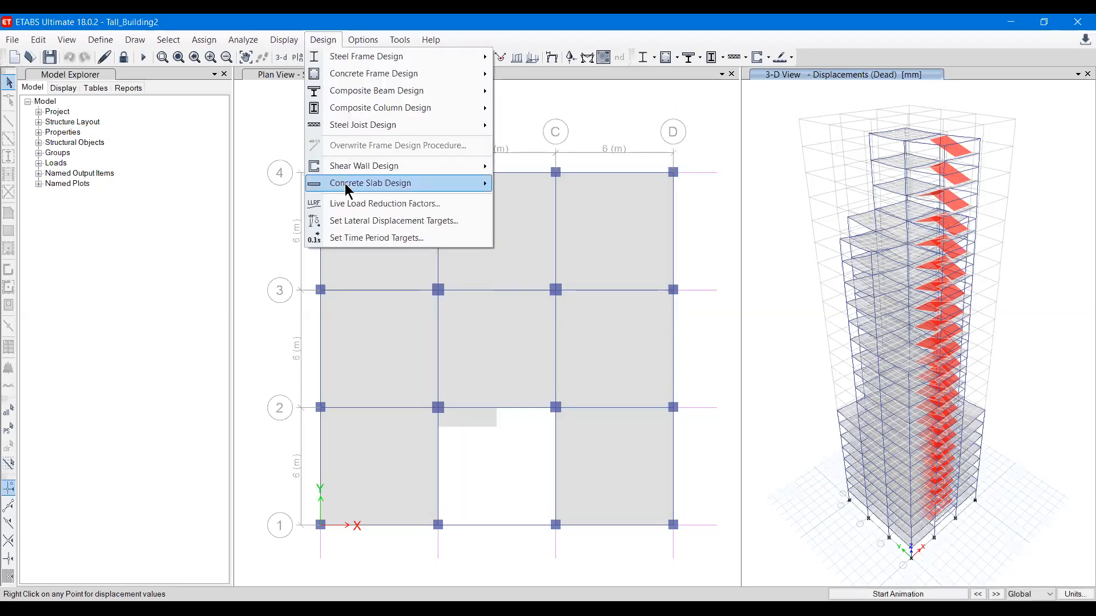
mouse_move(345, 183)
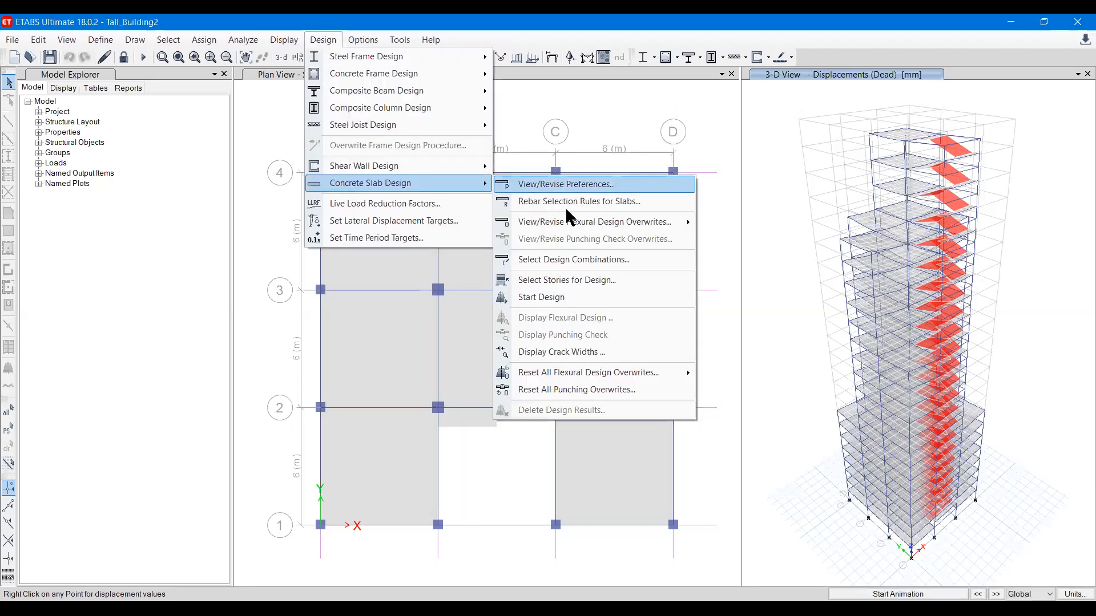
left_click(541, 298)
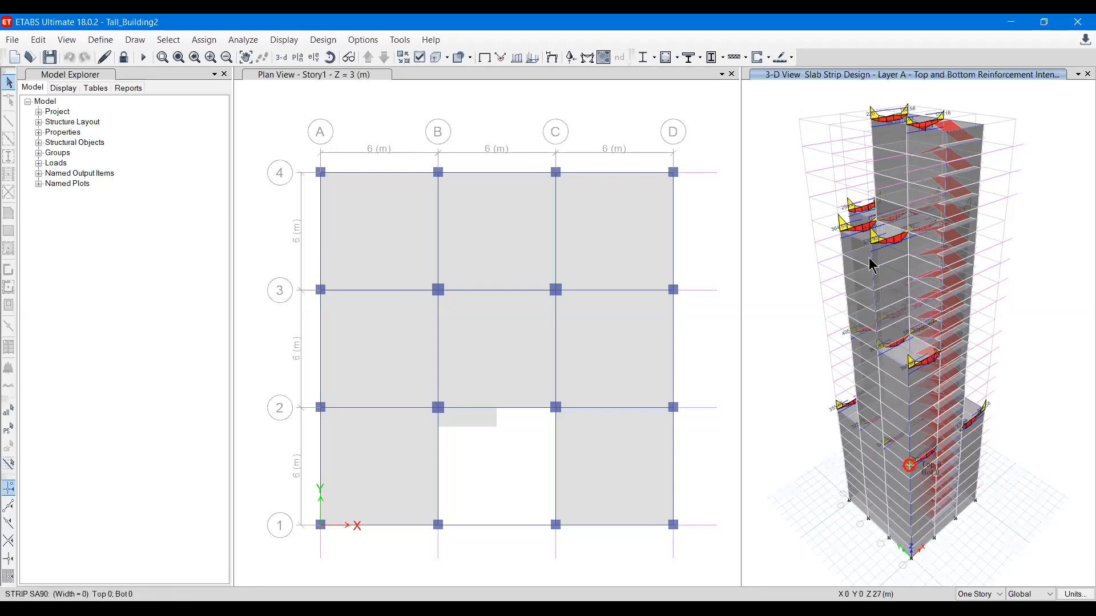
scroll(903, 124, "up", 2)
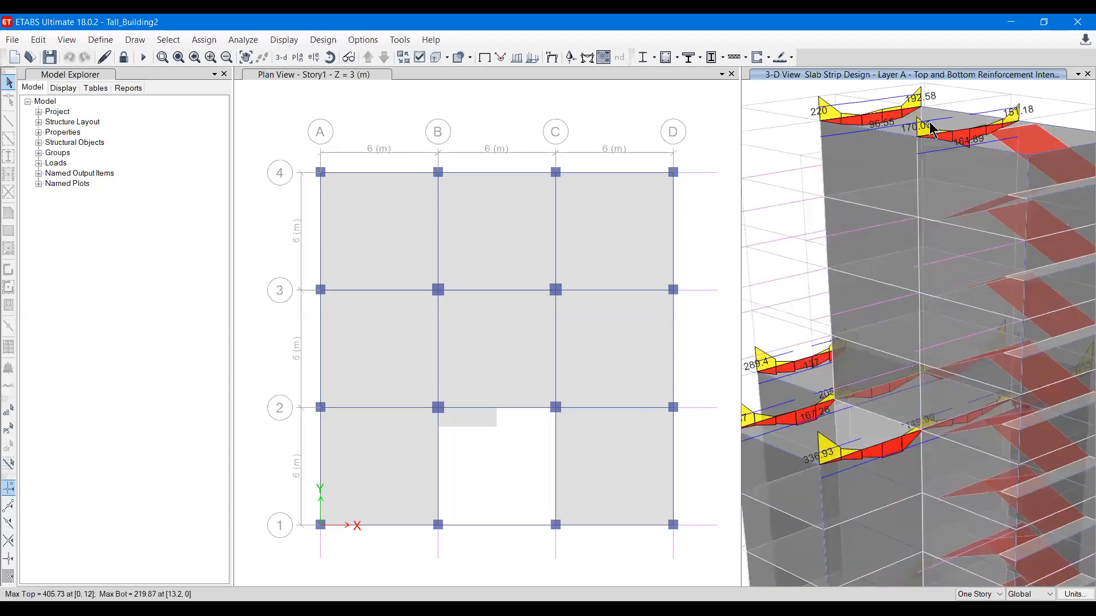
Display strip-based enveloping flexural reinforcement in the plan view for layers A and B, with minimum reinforcing imposed.
left_click(323, 83)
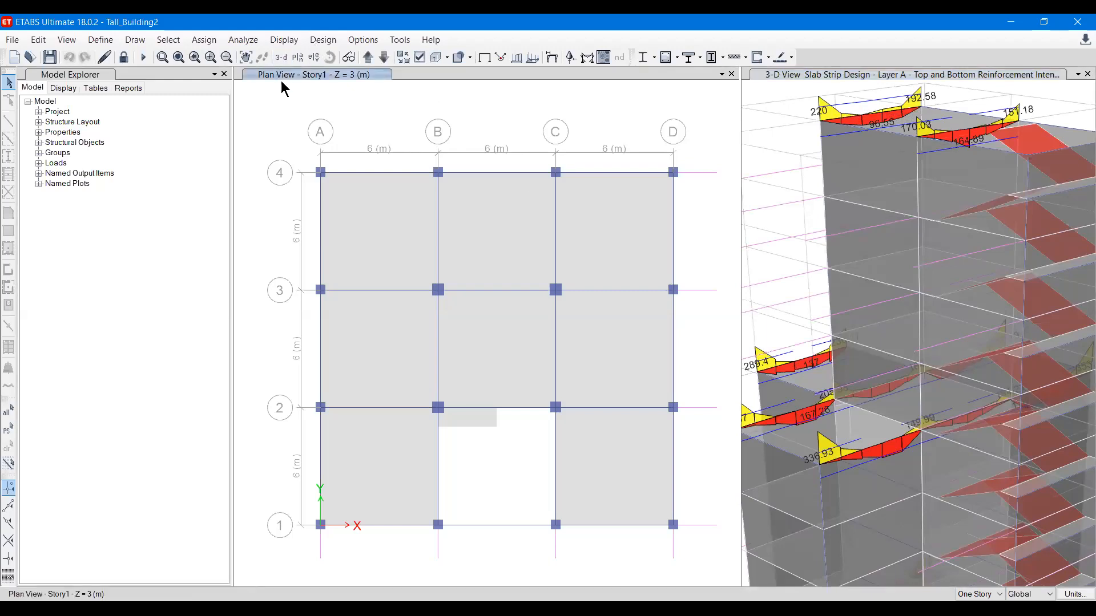
left_click(323, 40)
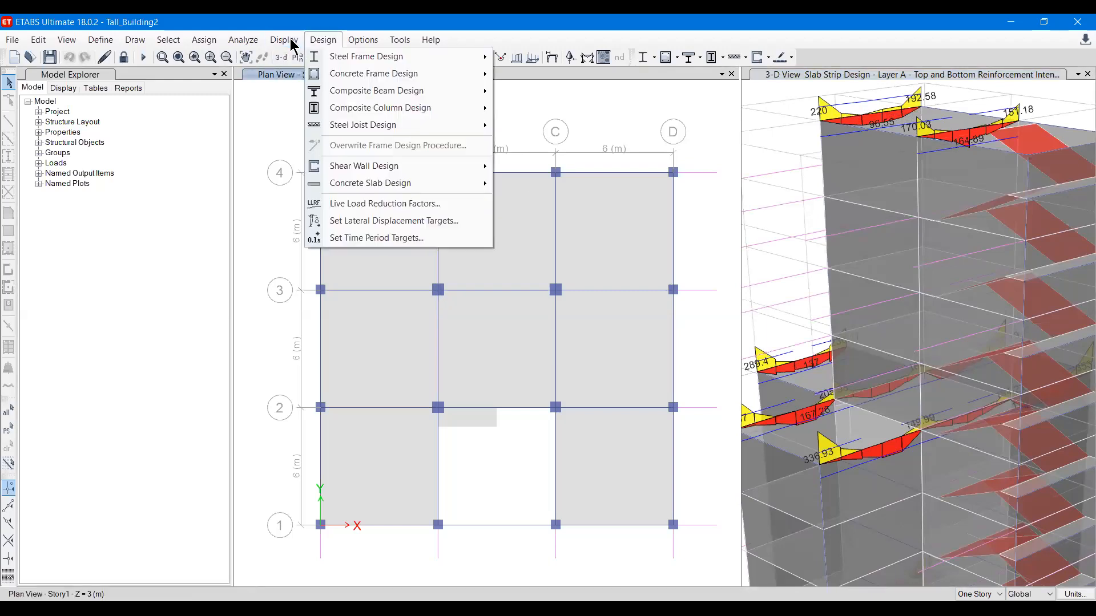
mouse_move(354, 186)
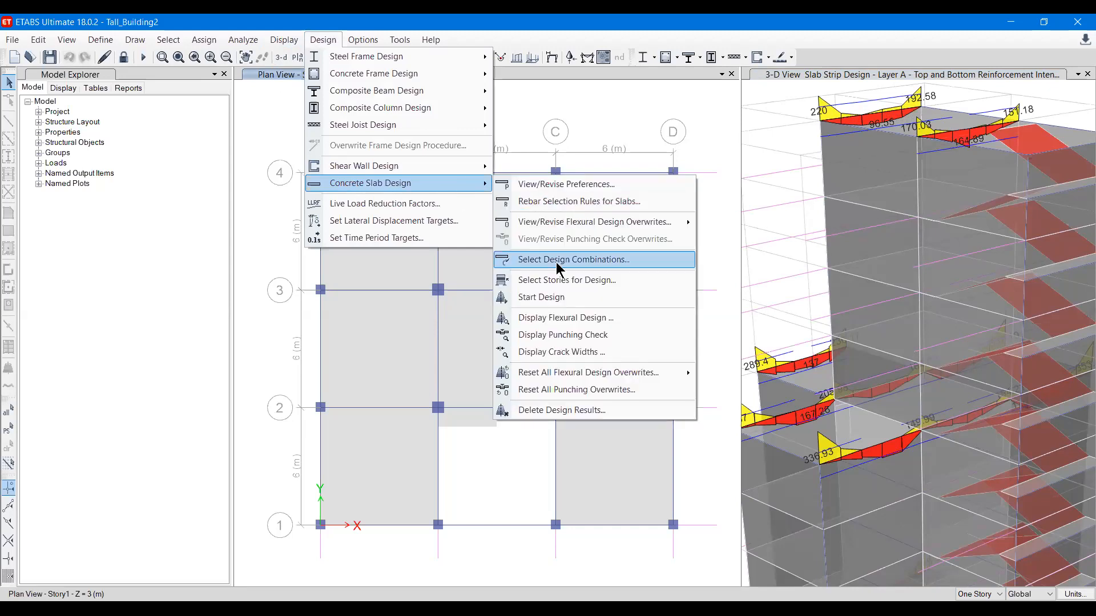
left_click(552, 323)
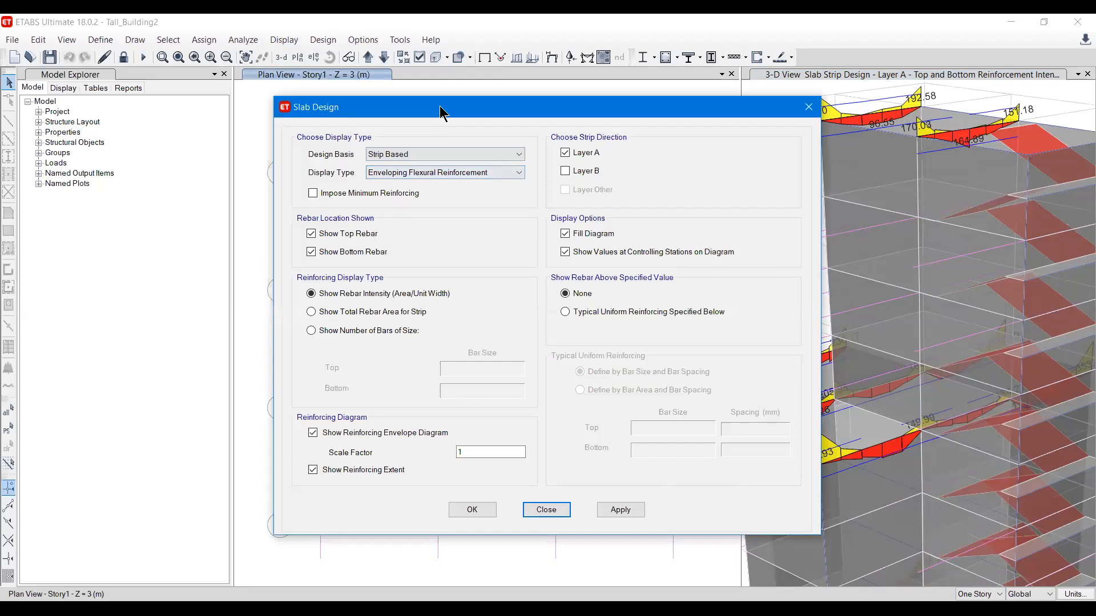
left_click_drag(441, 109, 873, 92)
left_click(1015, 154)
left_click(1041, 494)
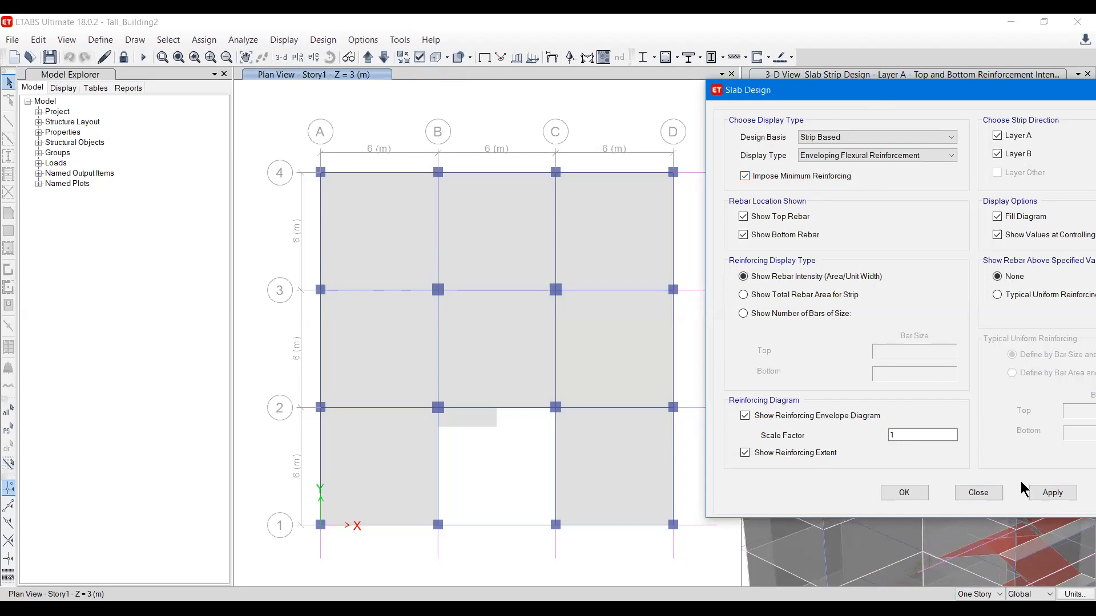
left_click(1036, 492)
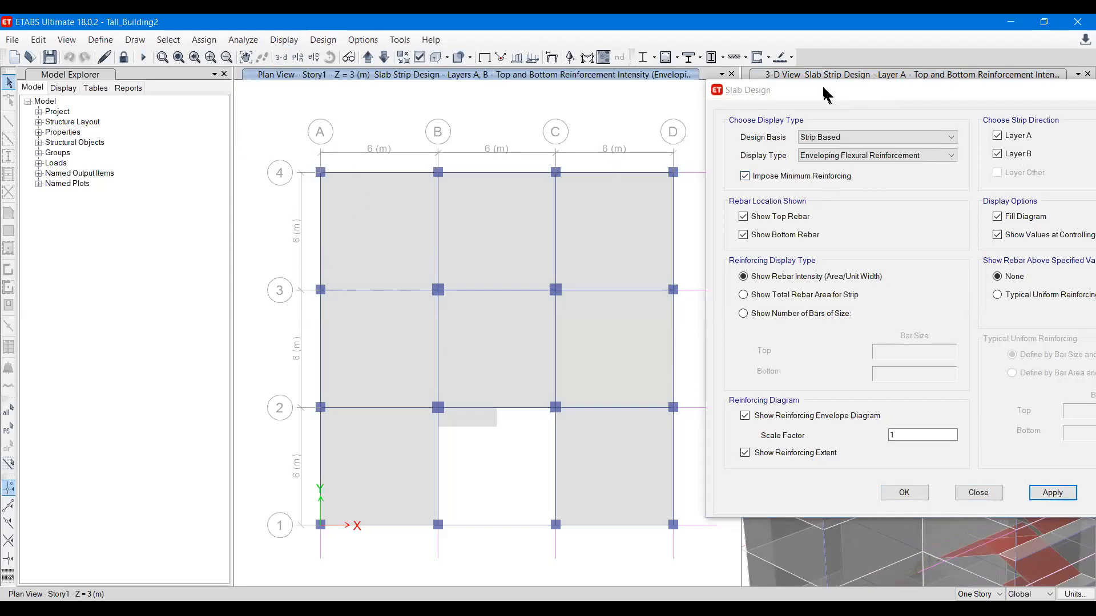
Switch the plan view to Story8, keeping the slab design display options open.
left_click_drag(778, 97, 779, 102)
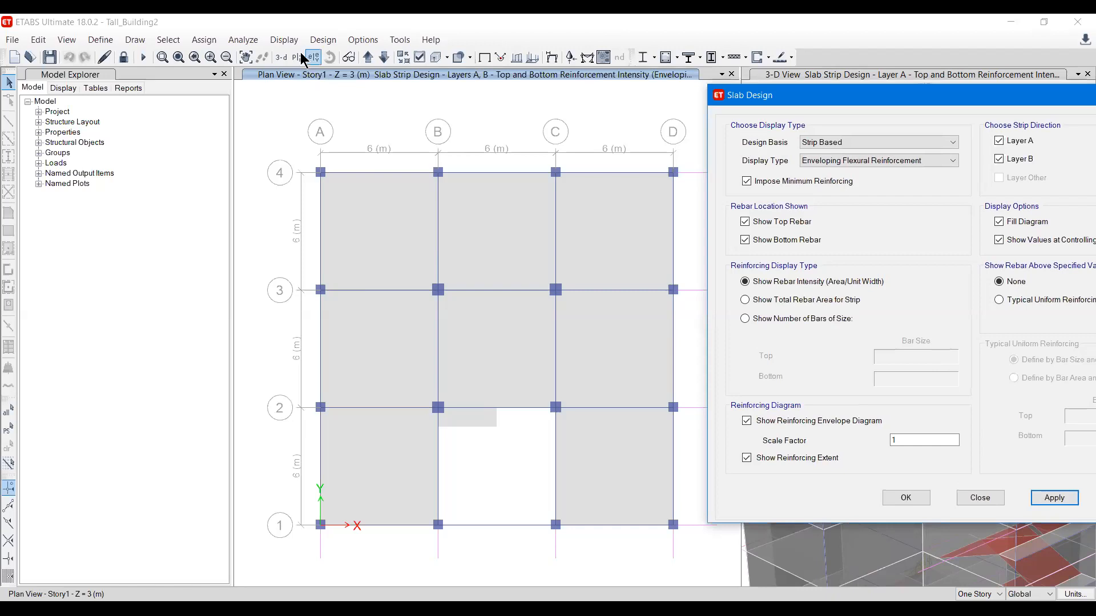
left_click(300, 54)
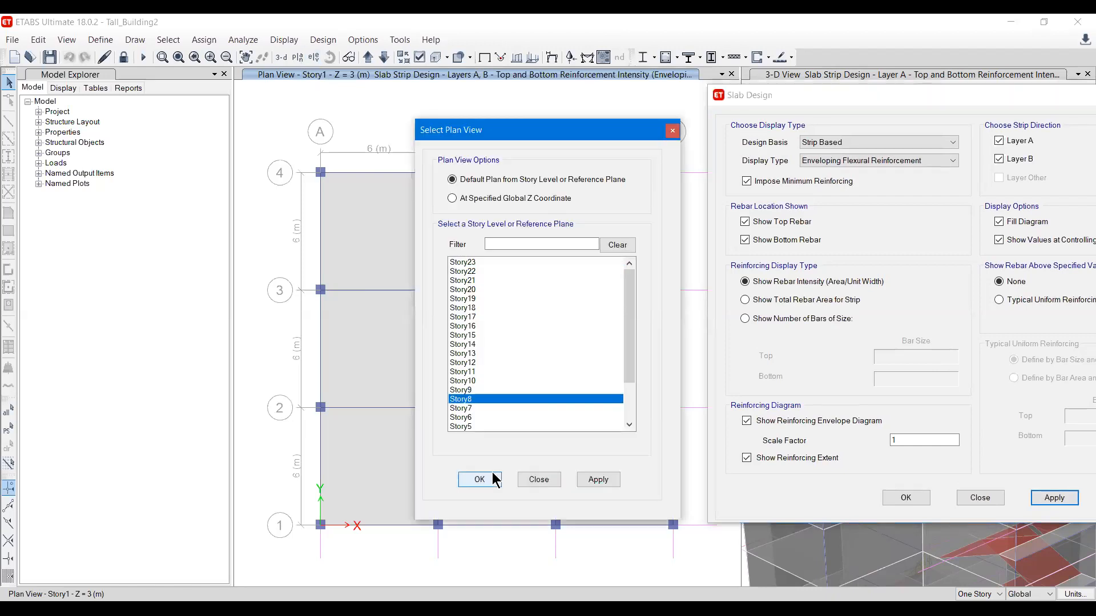
left_click(495, 480)
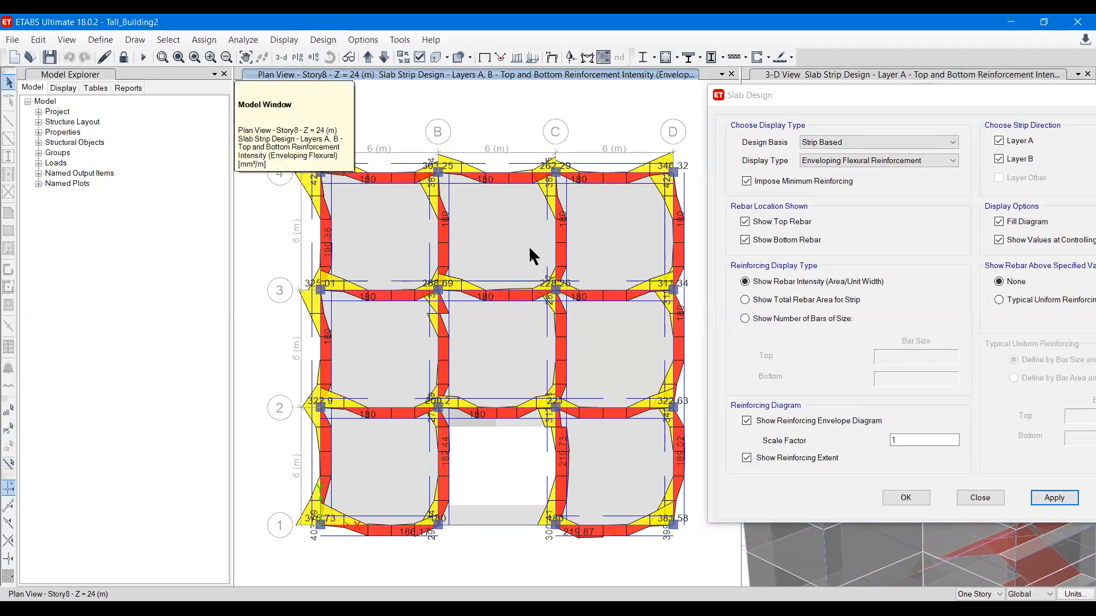
Limit the Story8 flexural reinforcement display to the layer A strips and refresh the window.
left_click_drag(904, 108, 790, 107)
left_click(885, 158)
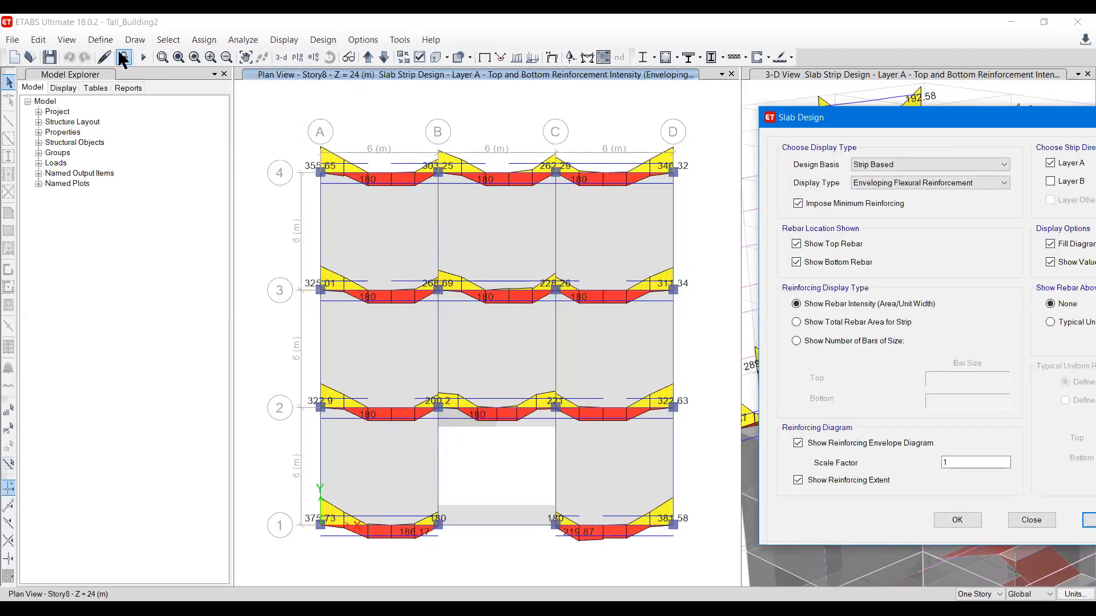
left_click(67, 40)
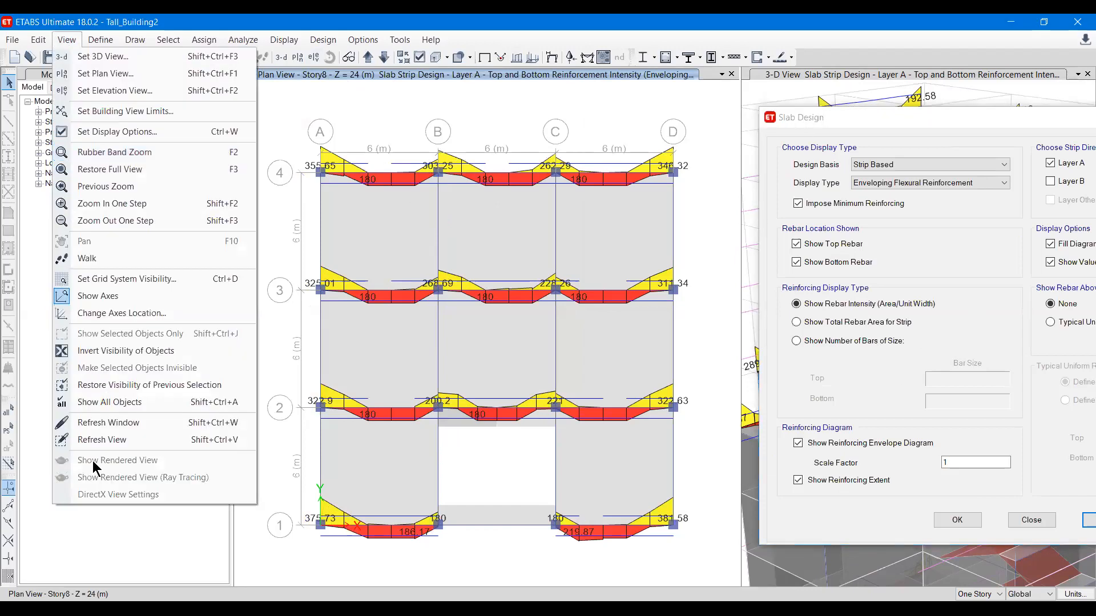
left_click(98, 427)
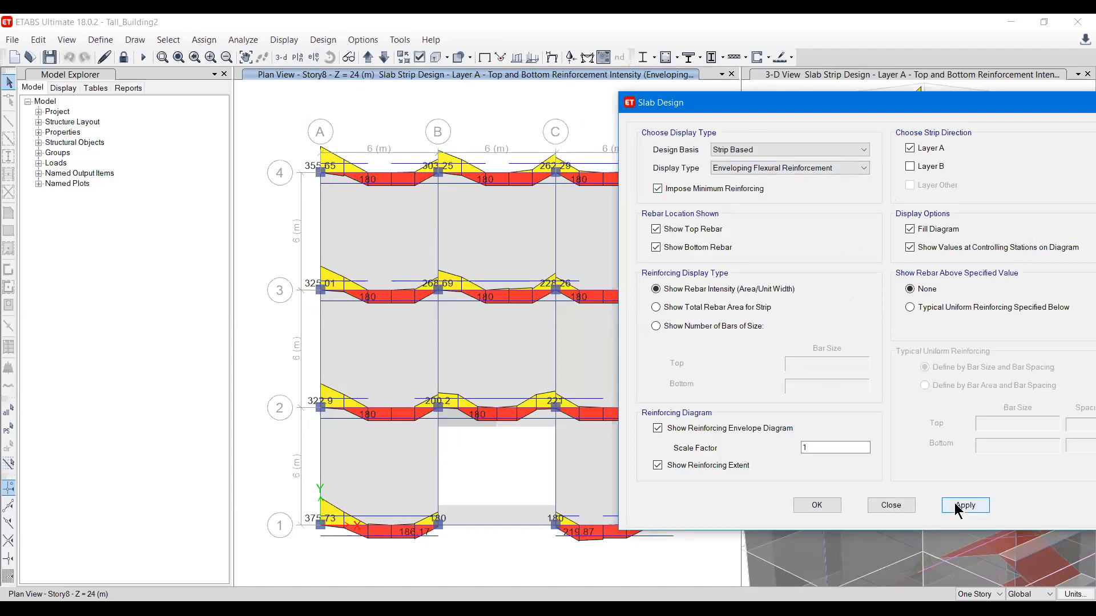
Include layer B in the Story8 flexural reinforcement display and examine the rebar intensities along the strips.
left_click(910, 167)
left_click(971, 510)
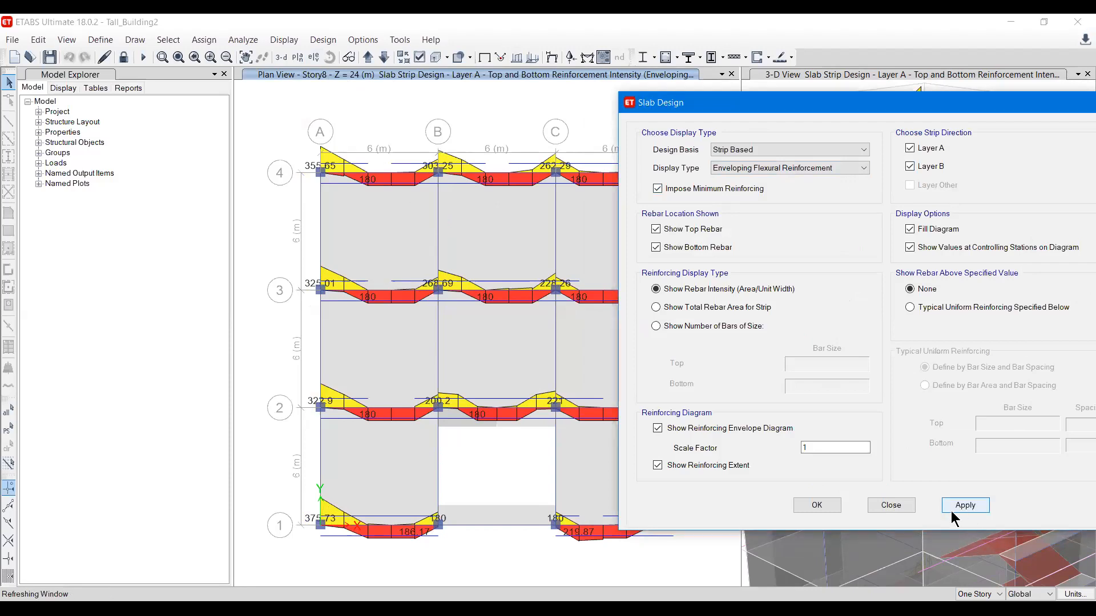
scroll(318, 240, "up", 5)
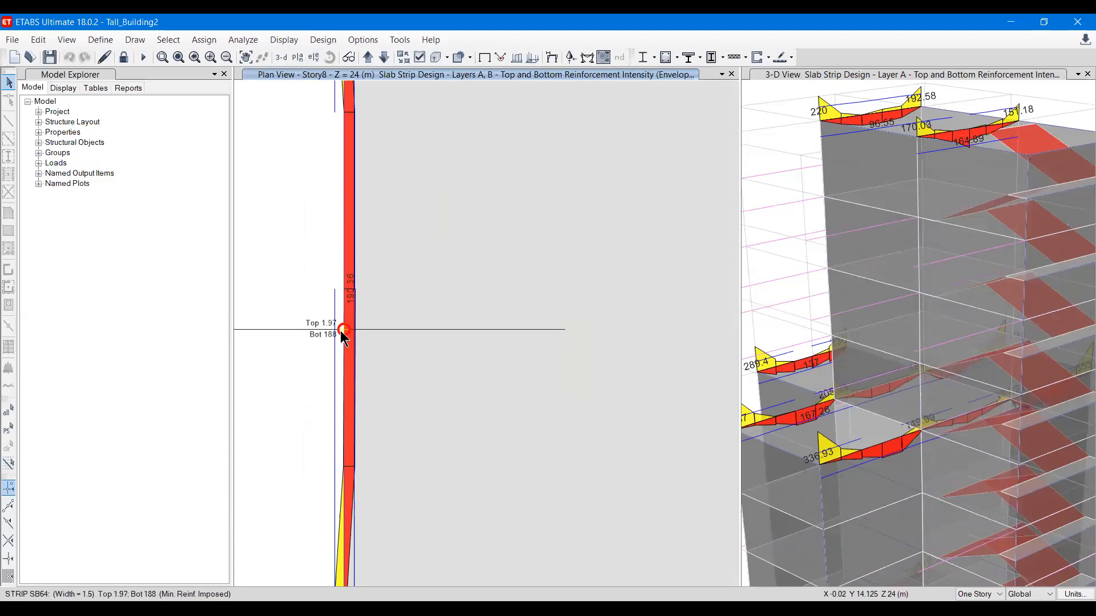
scroll(341, 359, "down", 5)
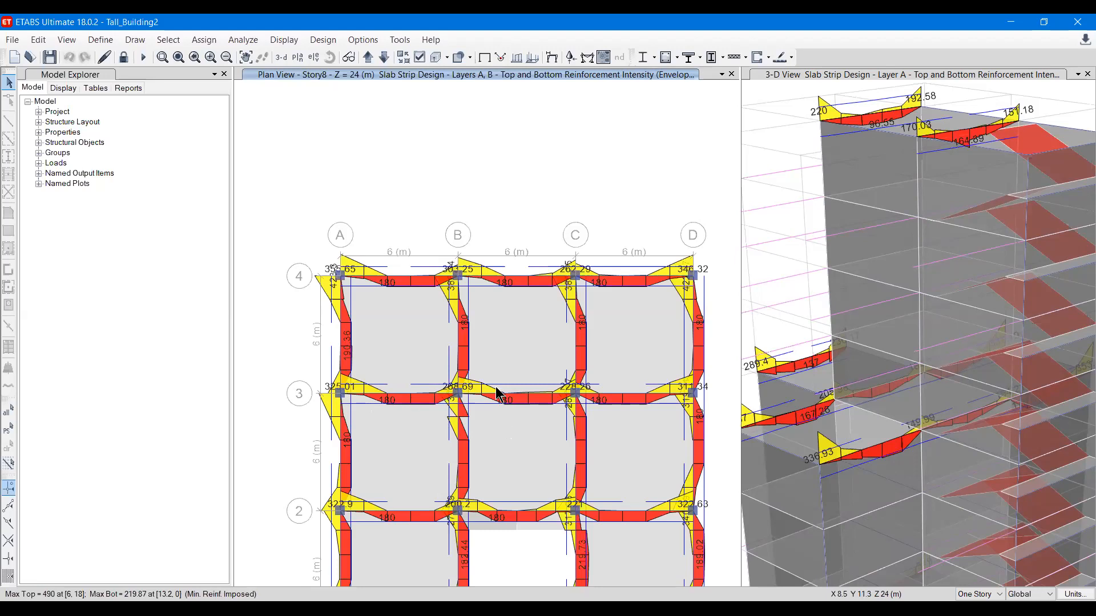
middle_click_drag(489, 335, 488, 315)
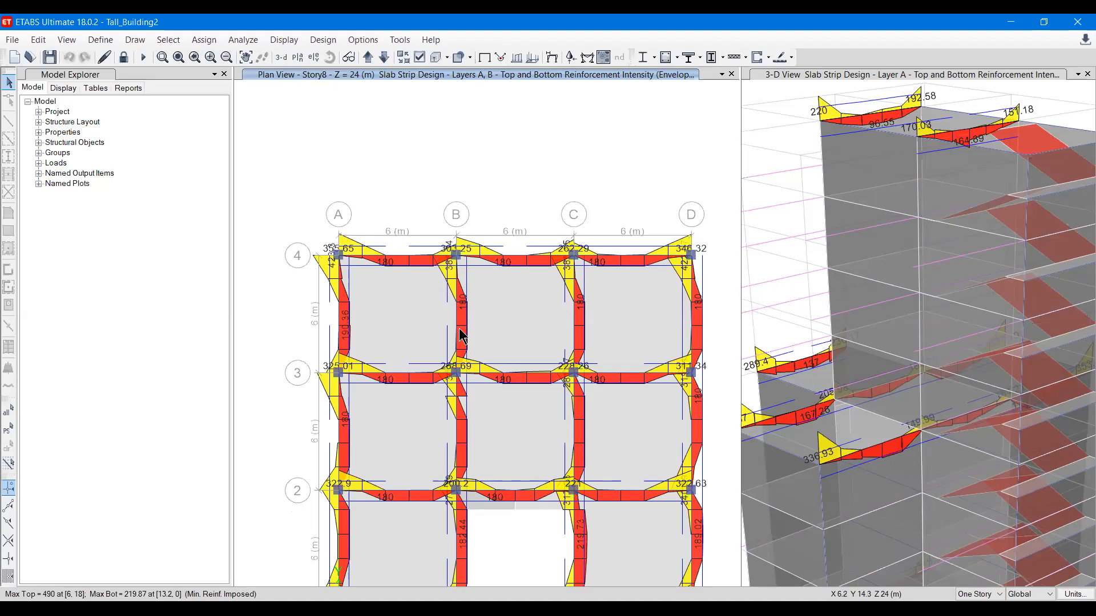
middle_click_drag(512, 344, 485, 255)
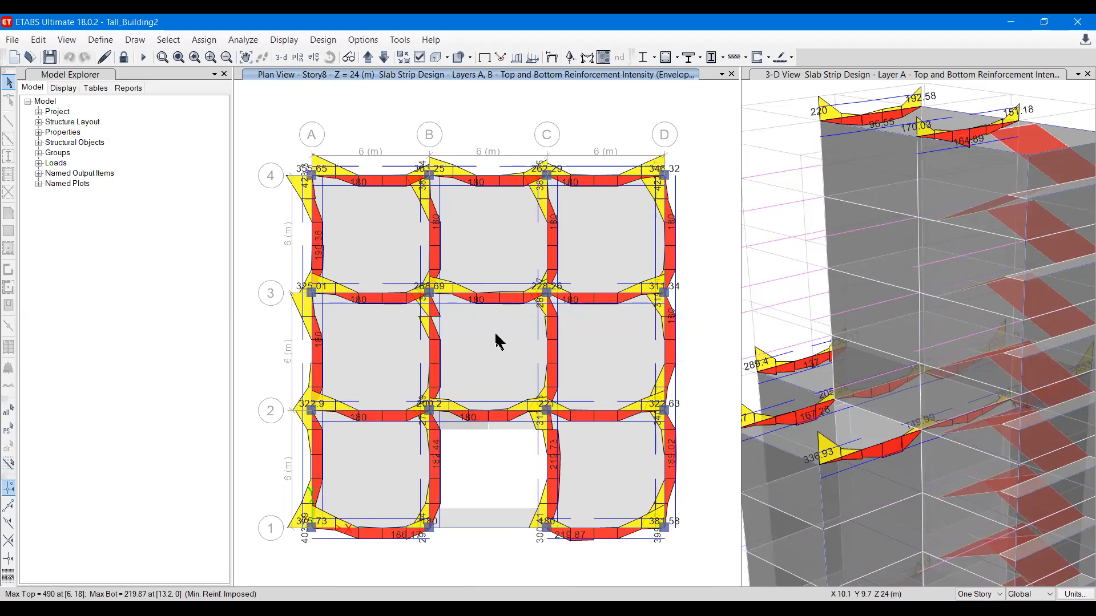
Display the slab punching check for the columns on the Story8 plan.
left_click(354, 39)
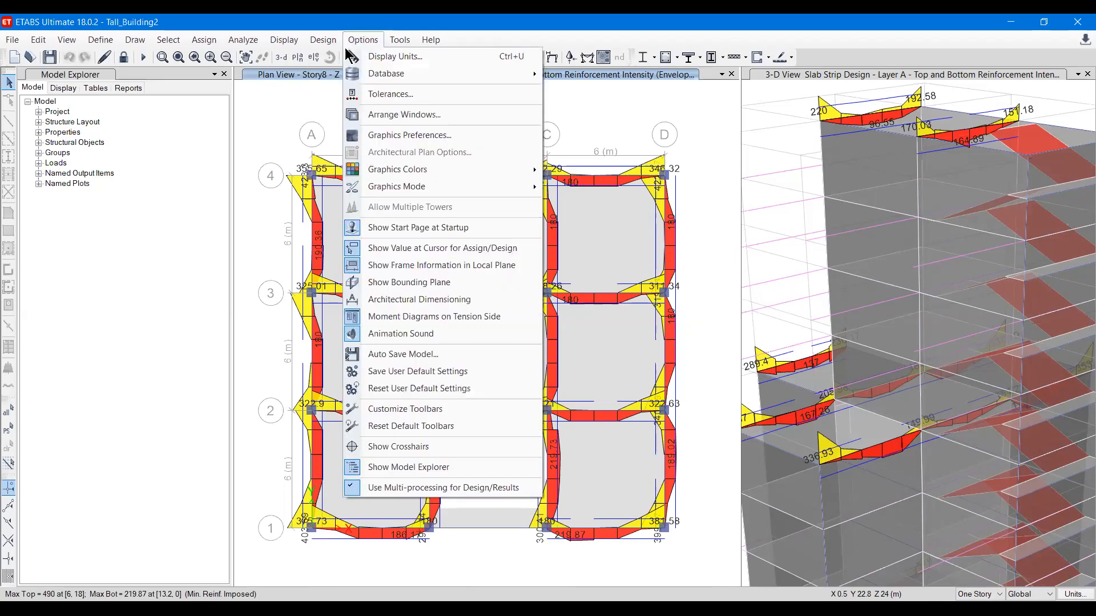
mouse_move(323, 39)
mouse_move(345, 183)
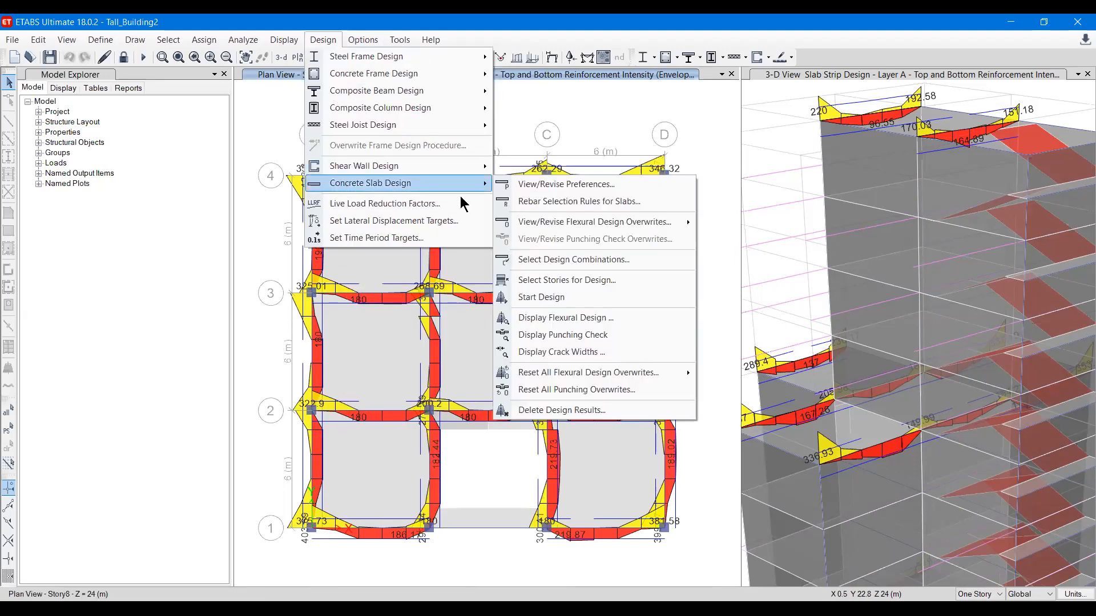
left_click(571, 337)
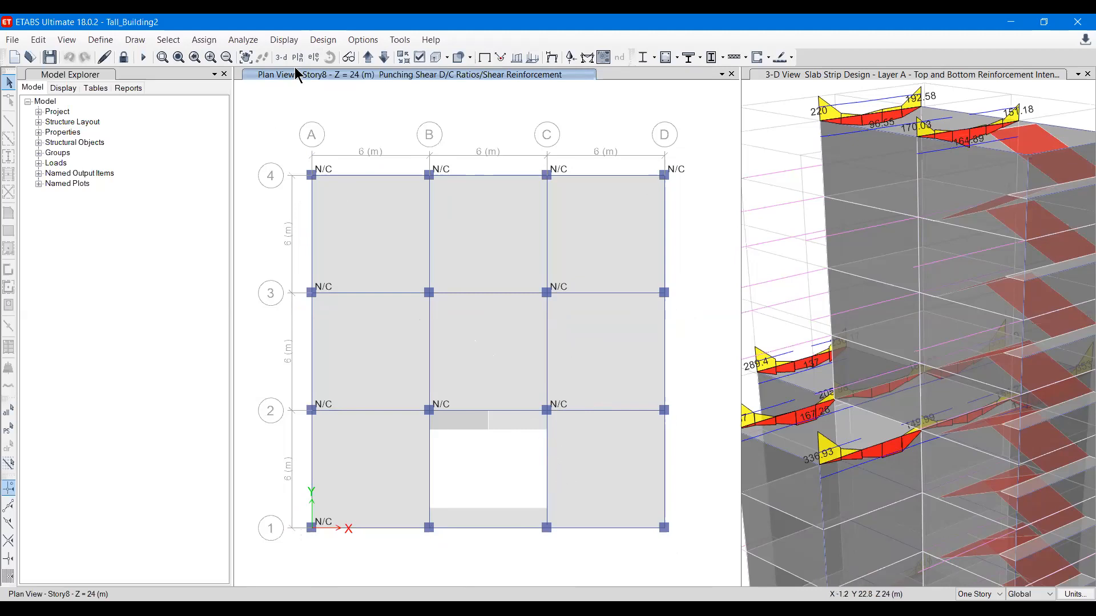
left_click(328, 41)
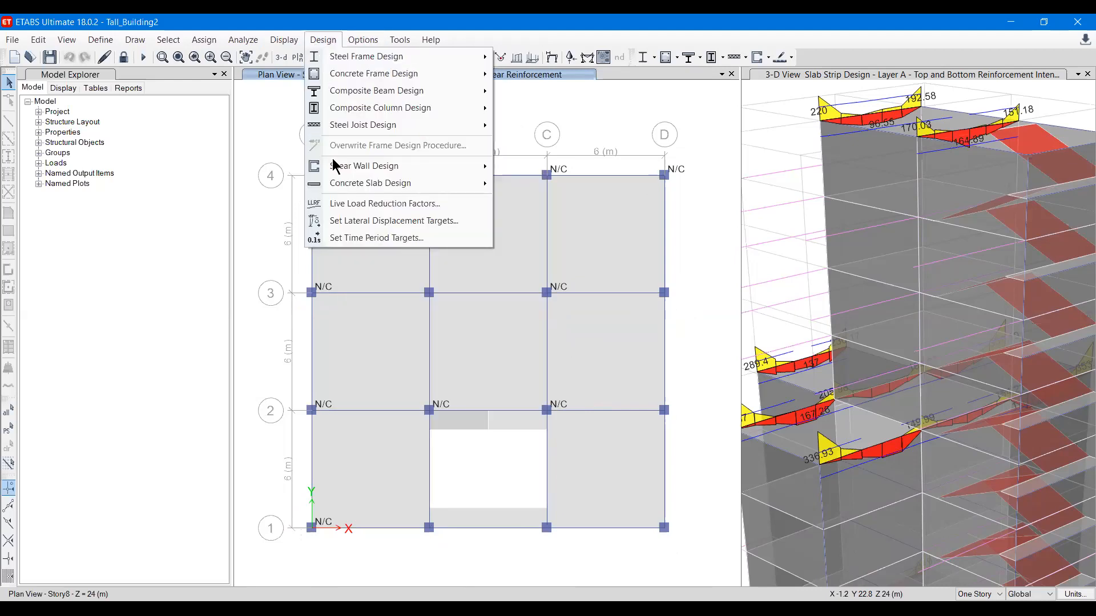
mouse_move(389, 184)
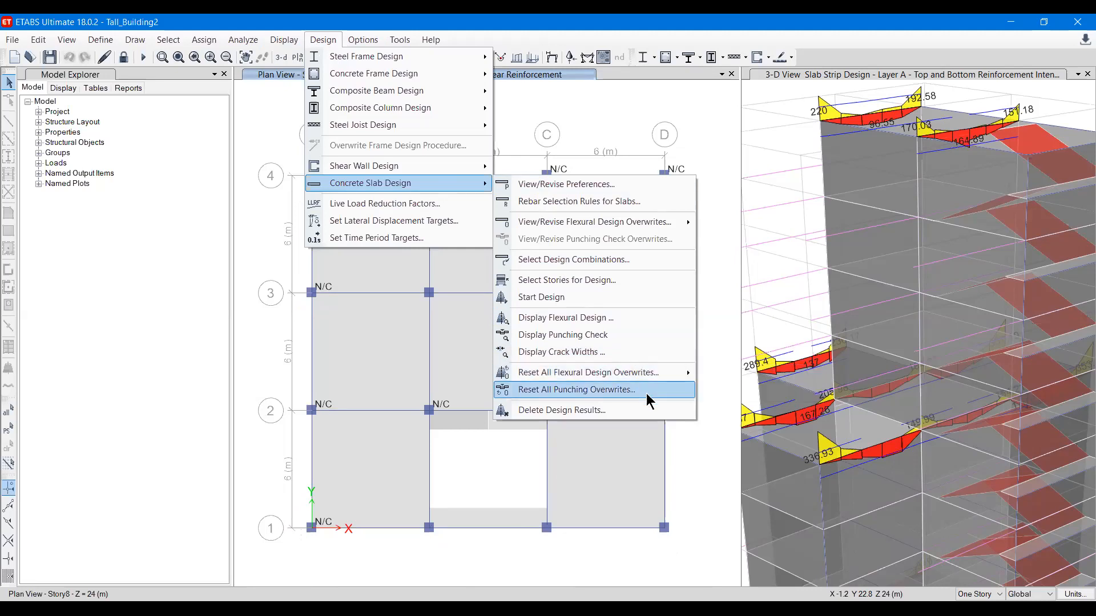
left_click(567, 208)
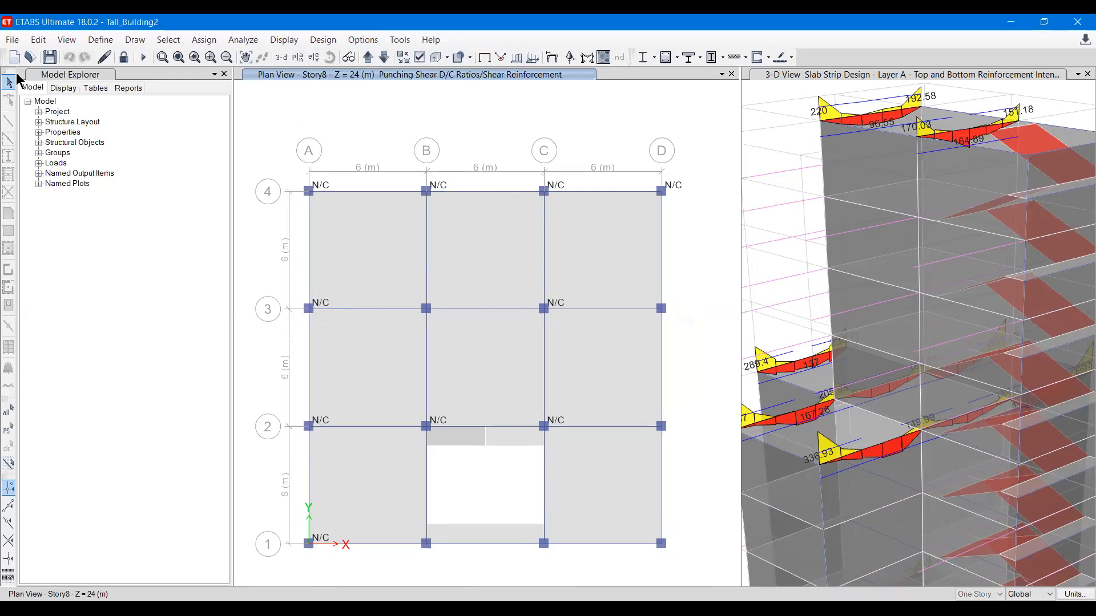
Save the Tall_Building2 model, switch to CSiDetail and start a new detailing project.
left_click(50, 57)
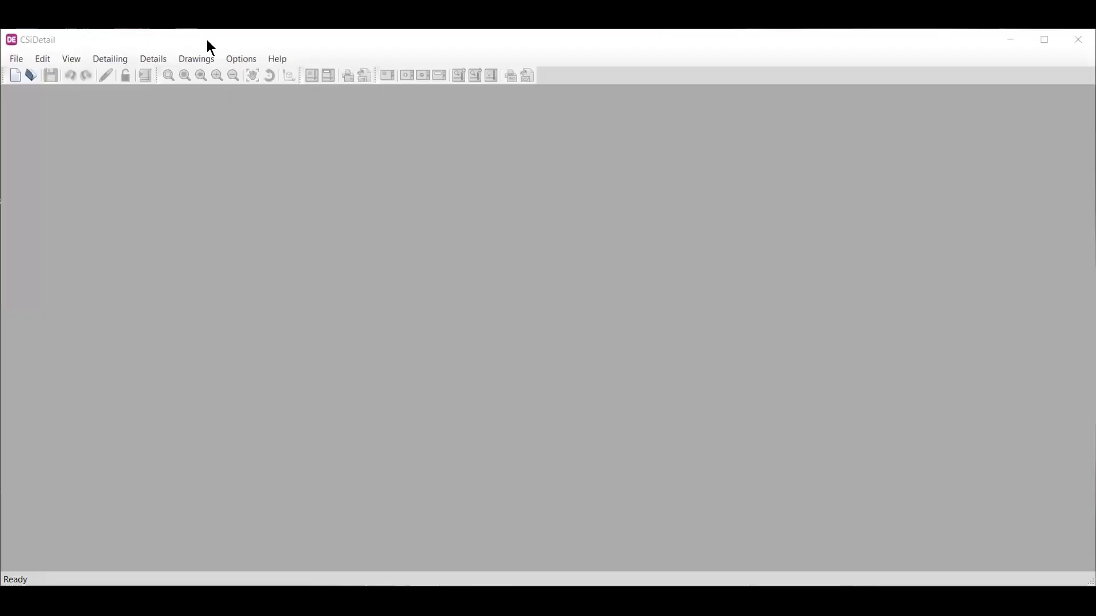
left_click(16, 38)
left_click(22, 55)
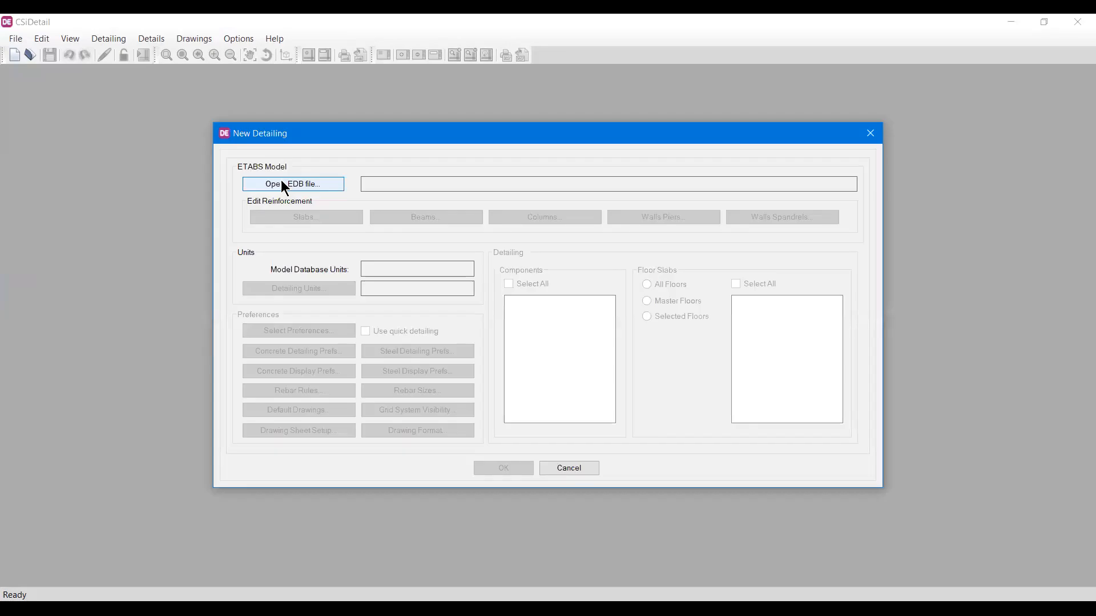
Load the Tall_Building2 ETABS model file into the new detailing project and dismiss the import report.
left_click(282, 181)
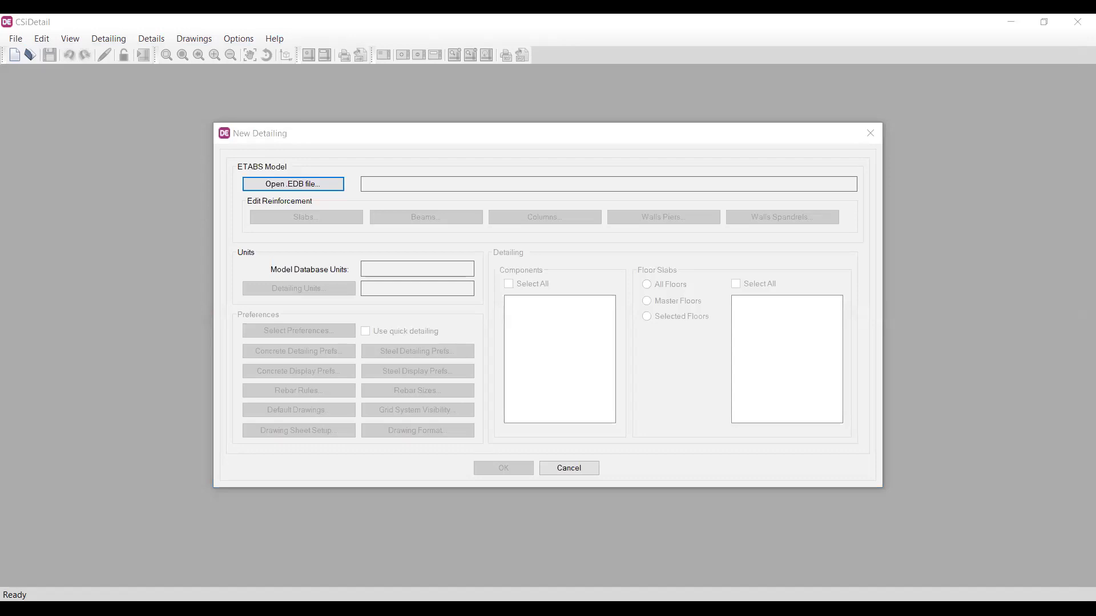
left_click(322, 187)
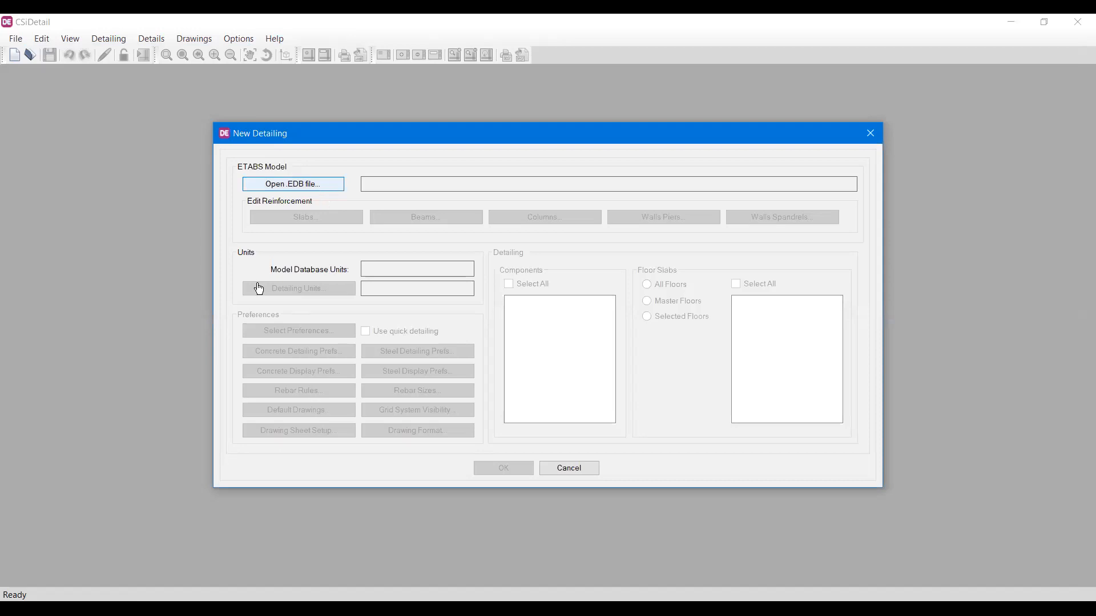
left_click(409, 248)
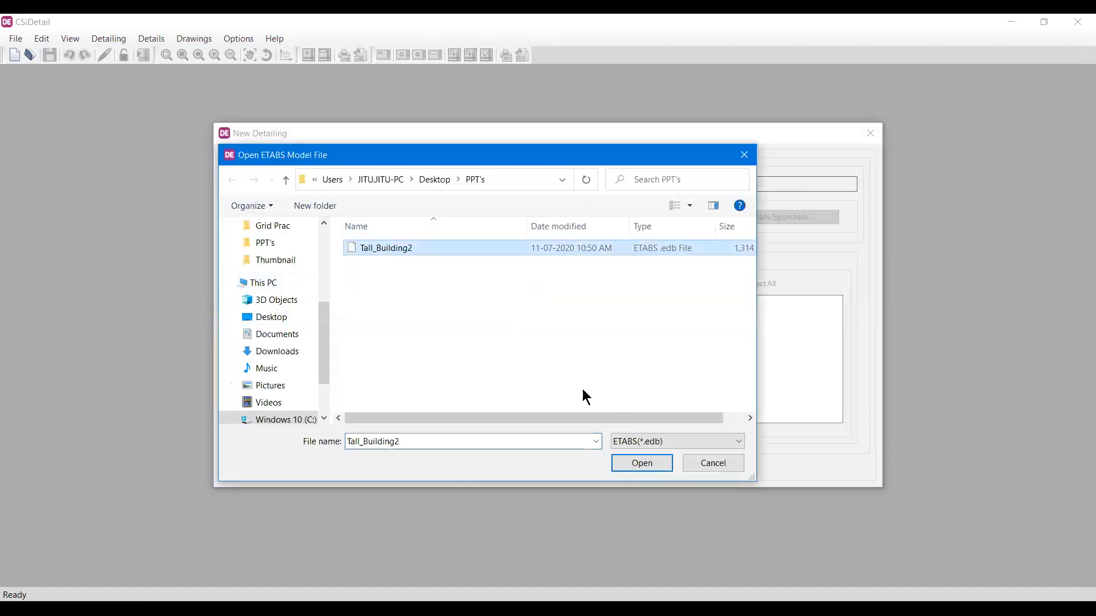
left_click(638, 463)
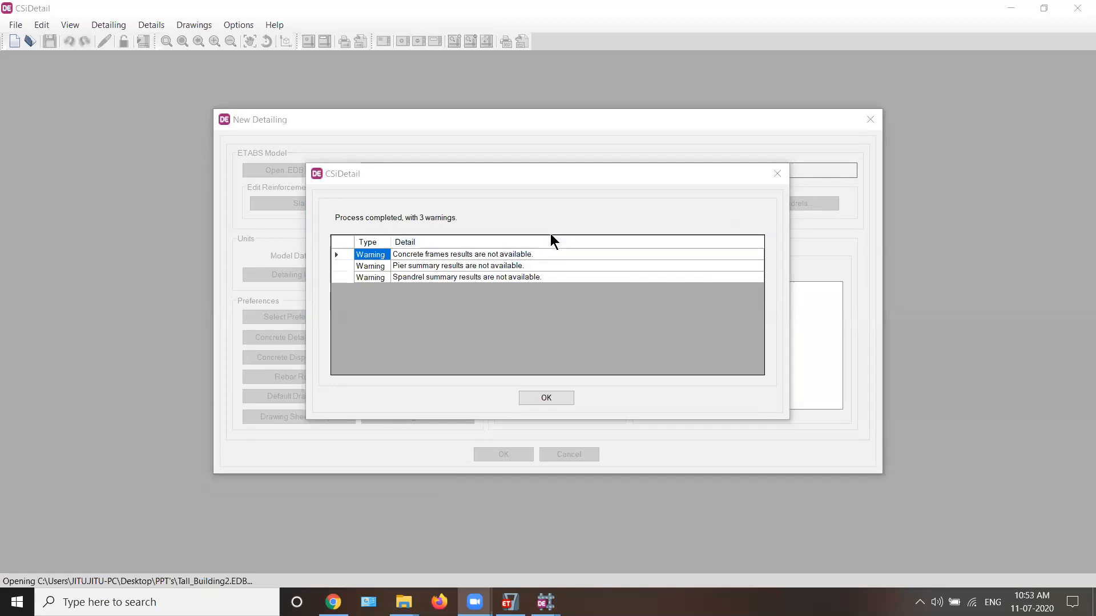
left_click(538, 392)
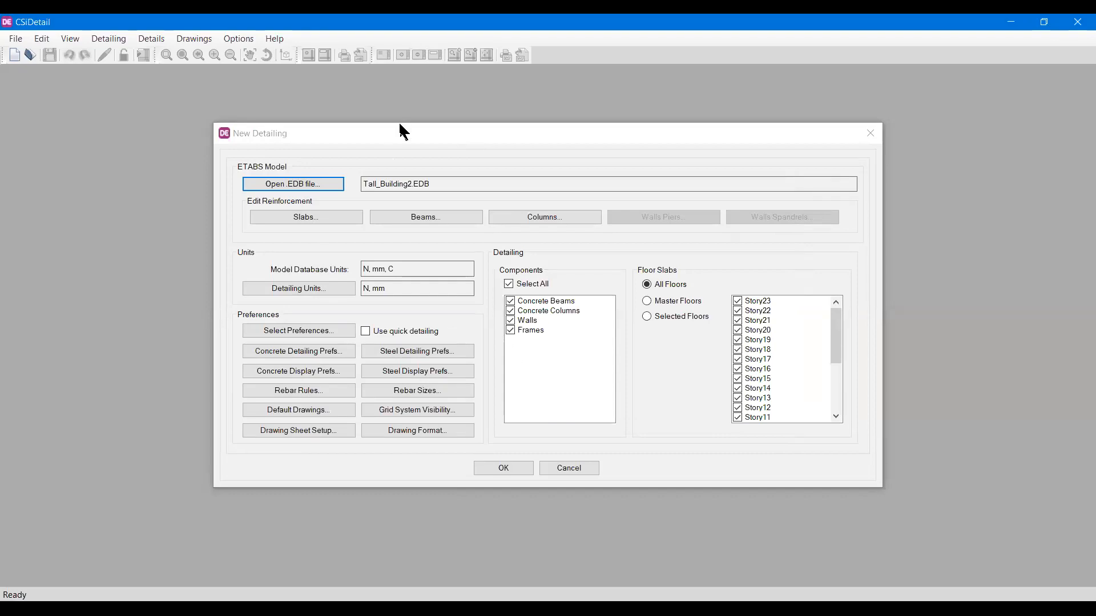
left_click(426, 125)
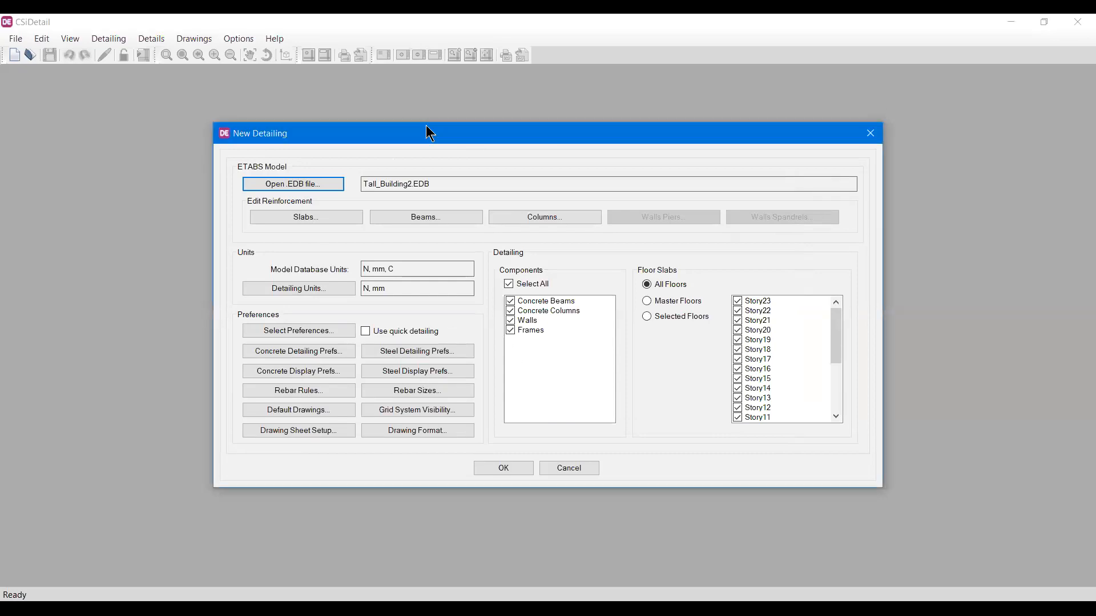
left_click_drag(426, 125, 424, 109)
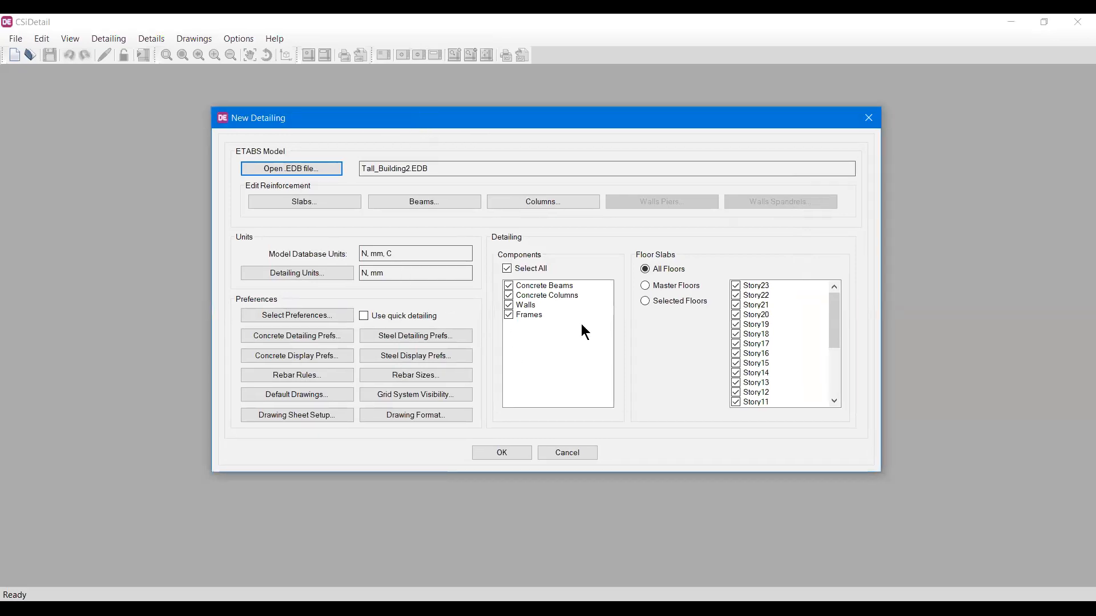
left_click(303, 399)
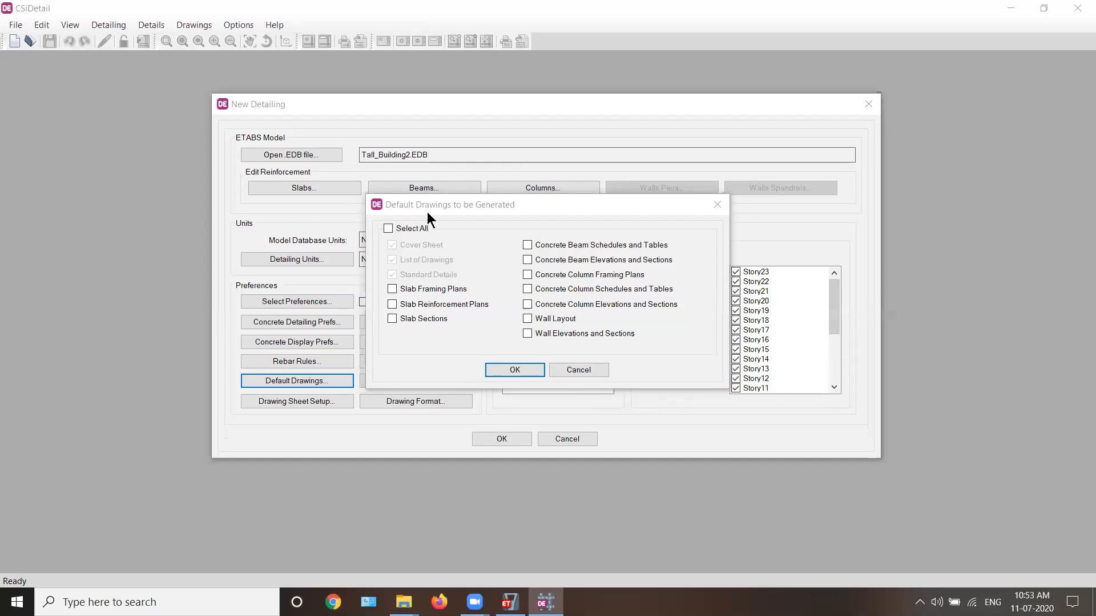
left_click(464, 236)
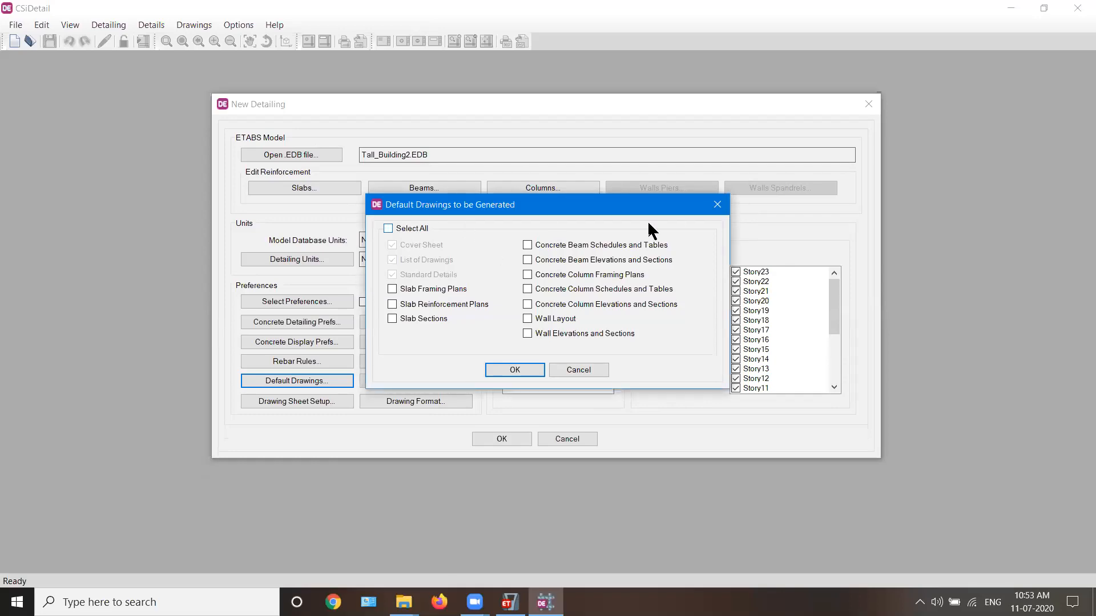
left_click(718, 205)
Include slab framing plans, slab reinforcement plans and slab sections in the default drawings to be generated.
left_click(308, 387)
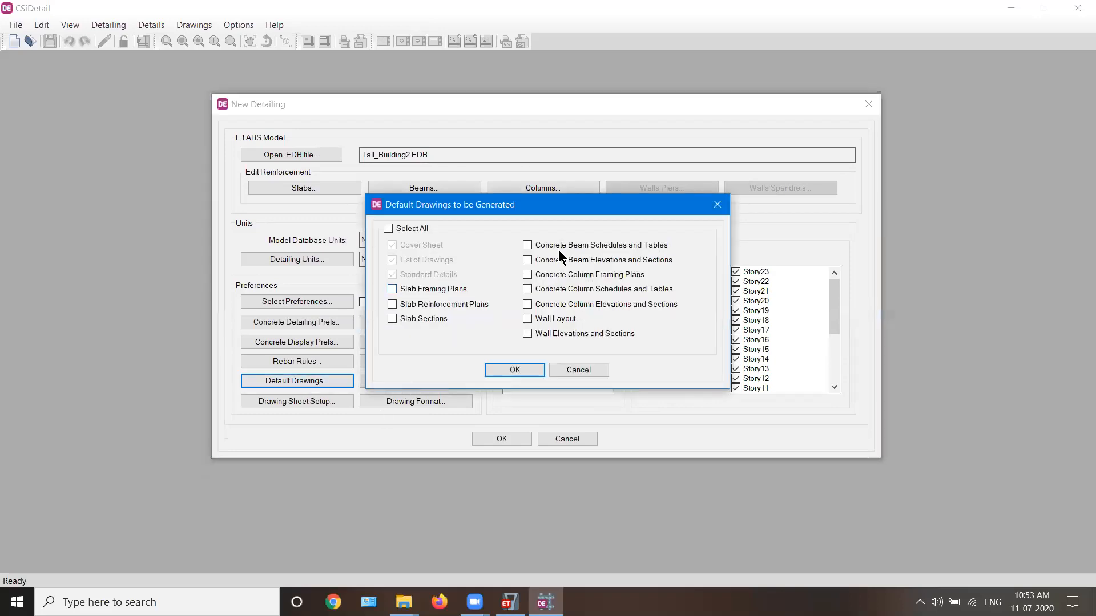
left_click(421, 290)
left_click(422, 304)
left_click(422, 318)
left_click(514, 371)
Switch the detailing preferences to the standard preferences and pick a standard from the available choices.
left_click(266, 303)
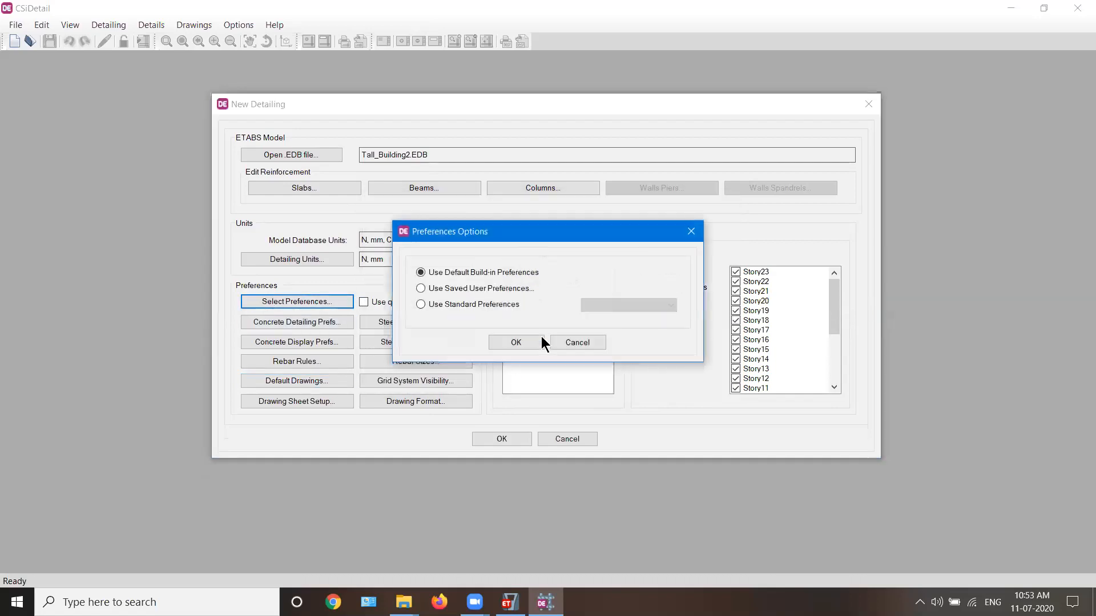
left_click(469, 307)
left_click(632, 306)
left_click(622, 326)
left_click(497, 341)
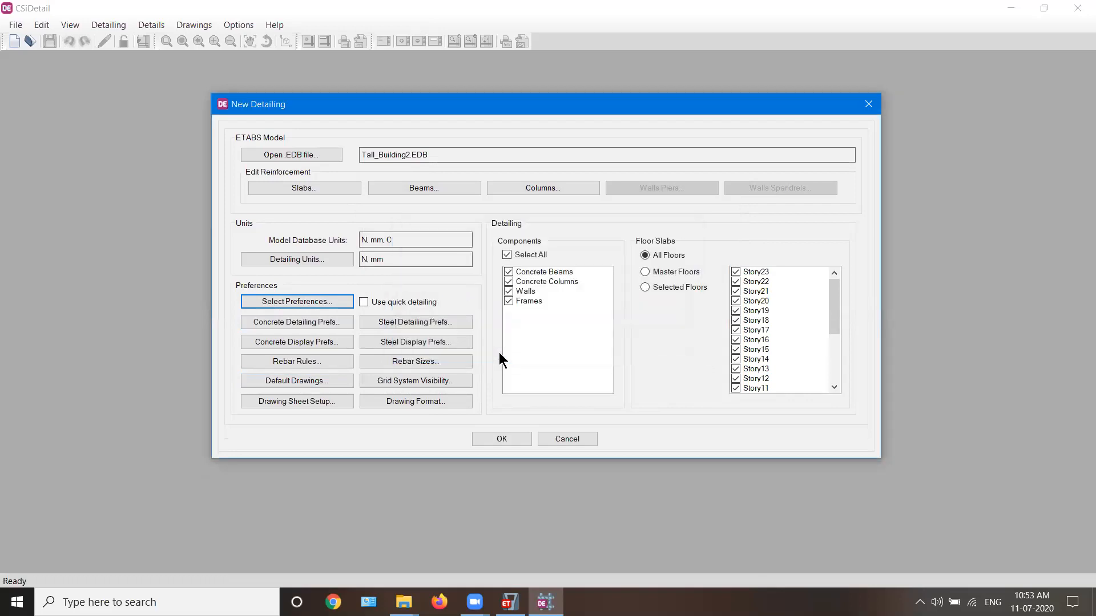
Limit the floor slab detailing to the master floors and generate the detailing.
left_click(675, 270)
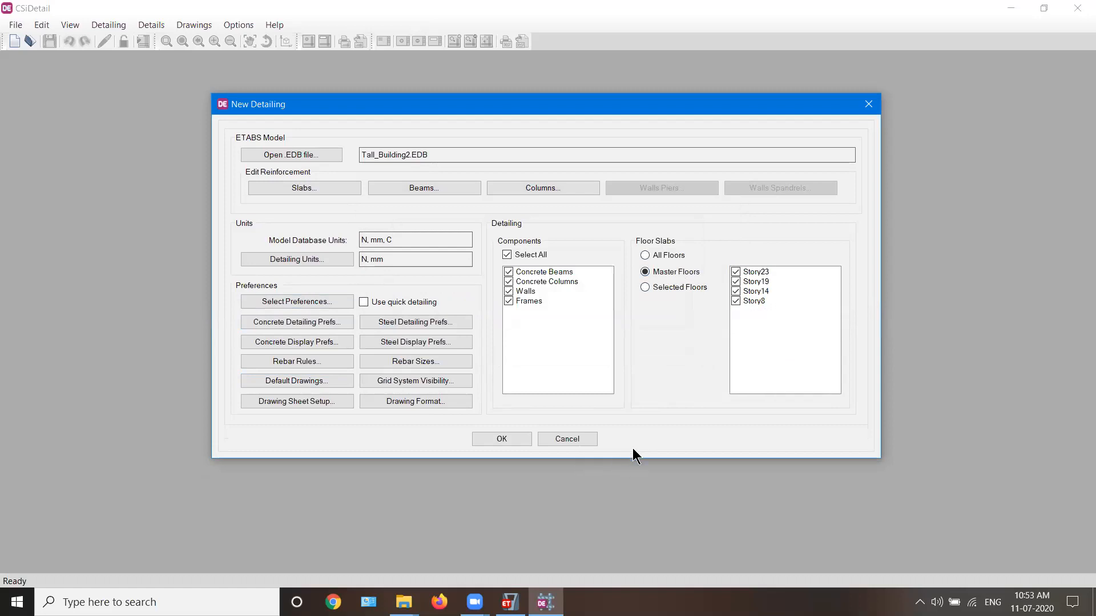
left_click(502, 440)
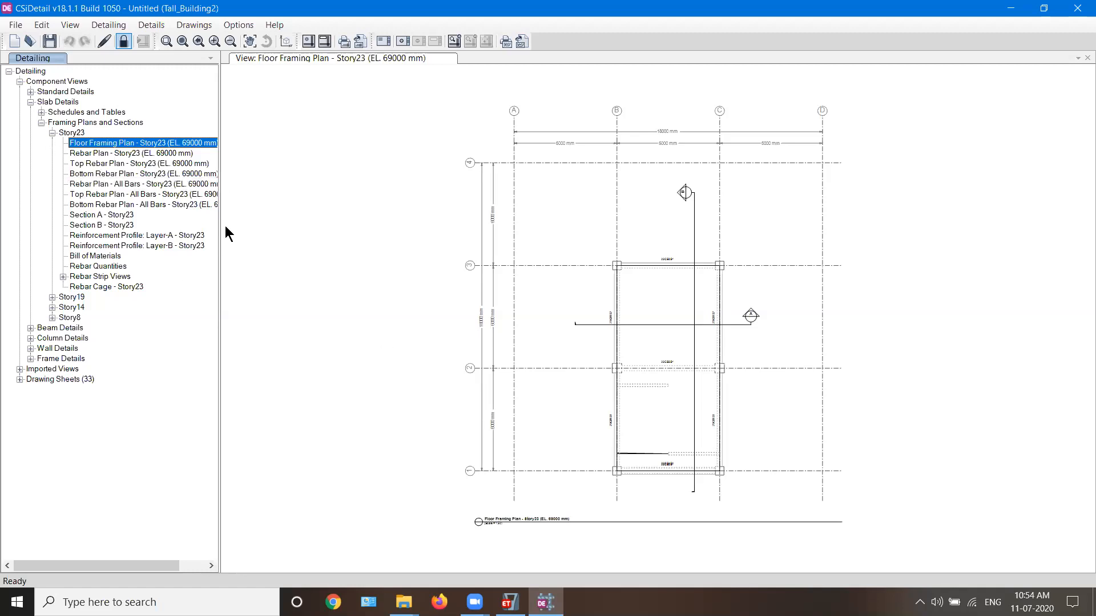
Examine the floor slab Bill of Materials and Rebar Quantities tables in the slab details.
left_click_drag(220, 244, 243, 254)
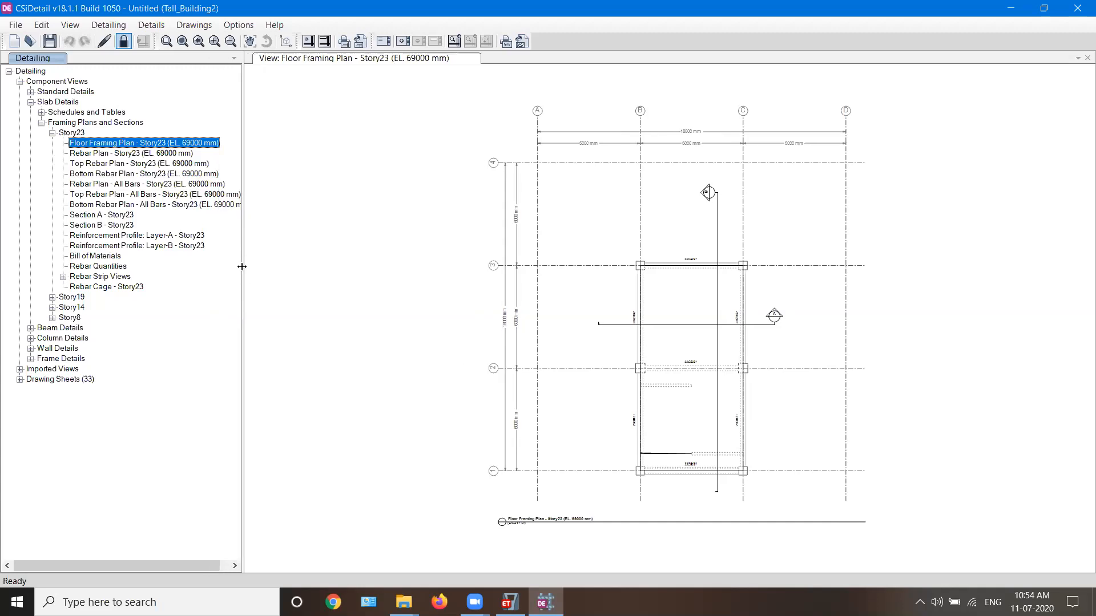
left_click(41, 122)
left_click(30, 102)
left_click(20, 81)
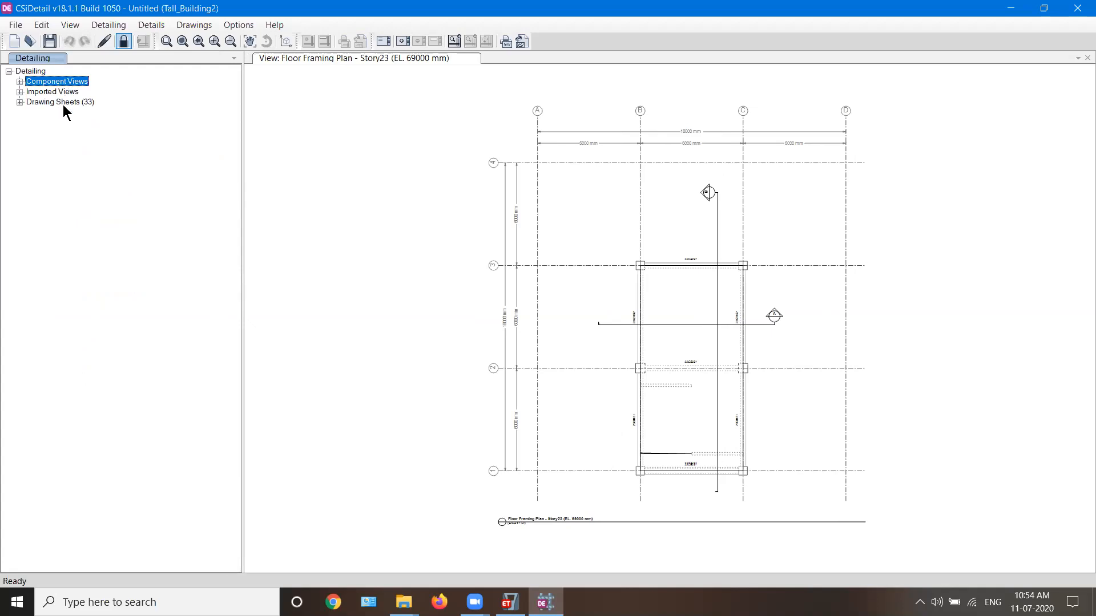
left_click(20, 82)
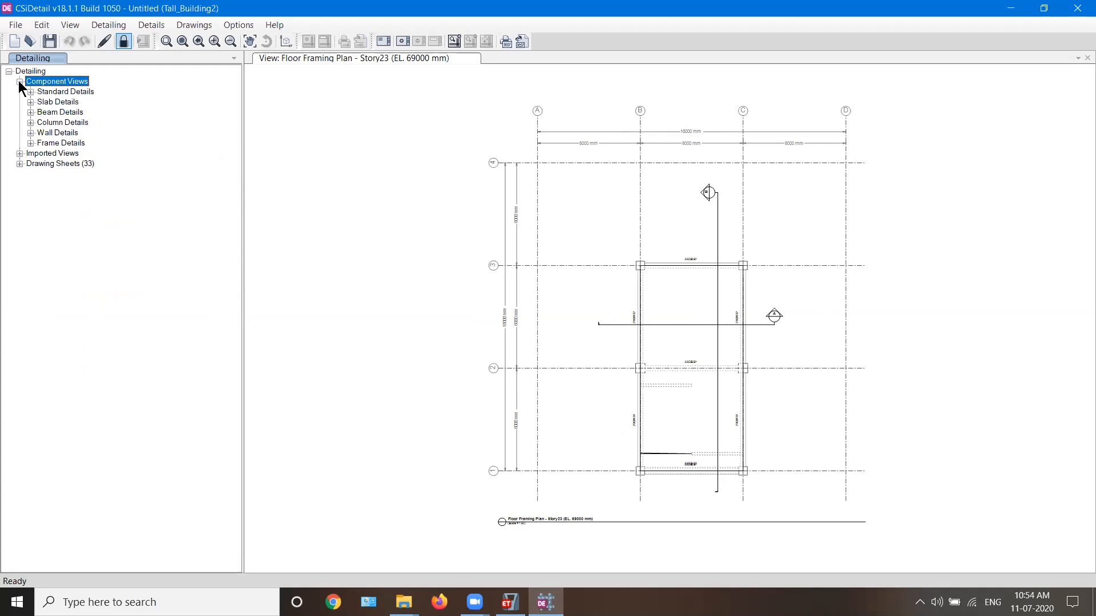
left_click(30, 102)
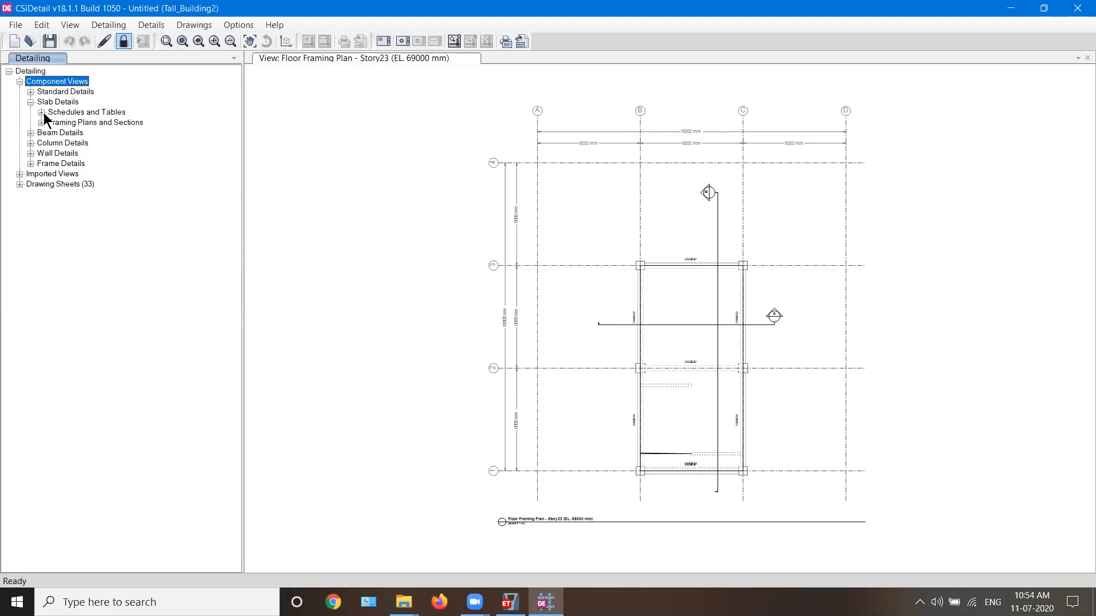
left_click(42, 112)
left_click(83, 122)
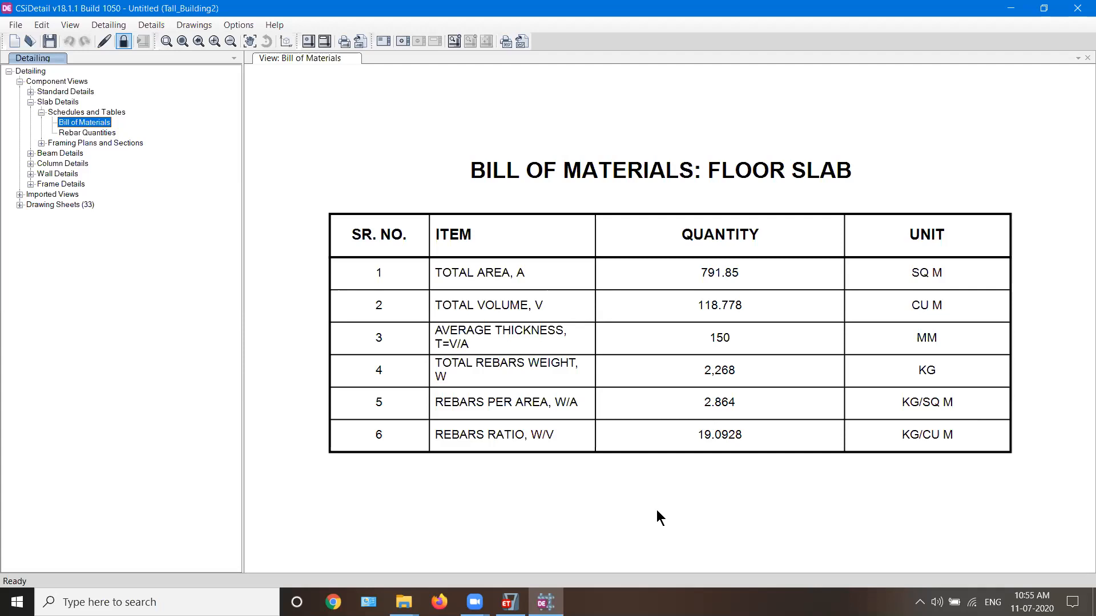
left_click(71, 132)
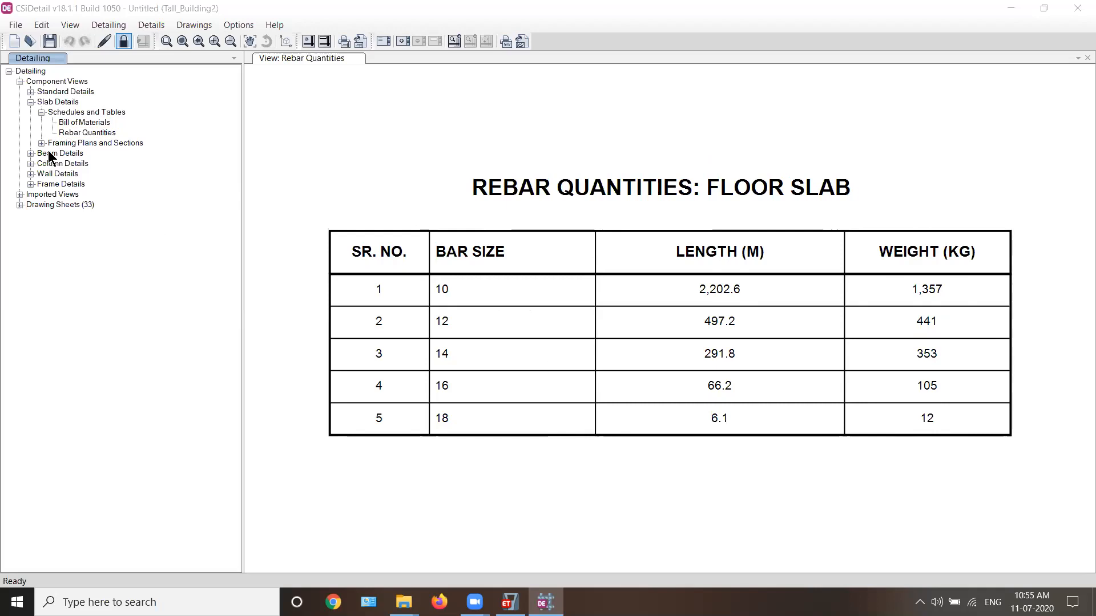
Display the Story8 floor framing plan and examine its beam and column layout up close.
left_click(41, 113)
left_click(40, 122)
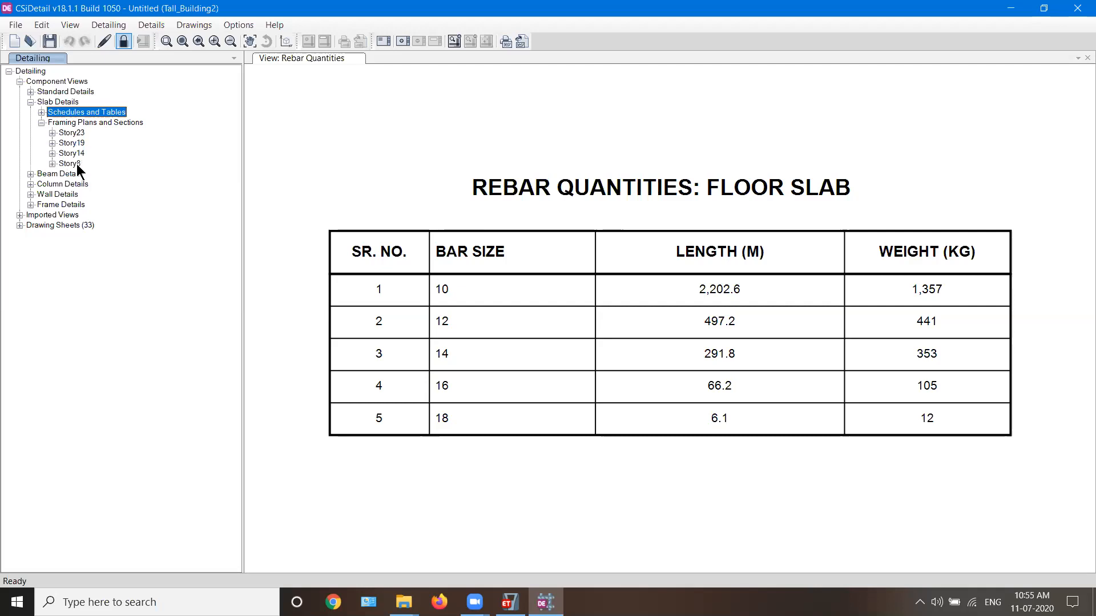
left_click(52, 164)
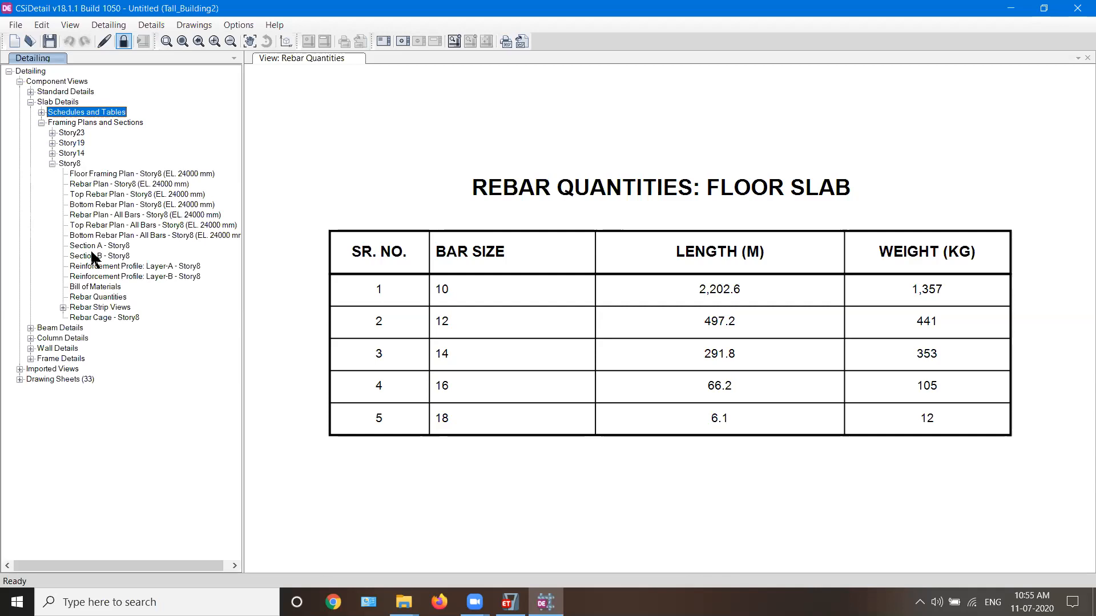
left_click(112, 174)
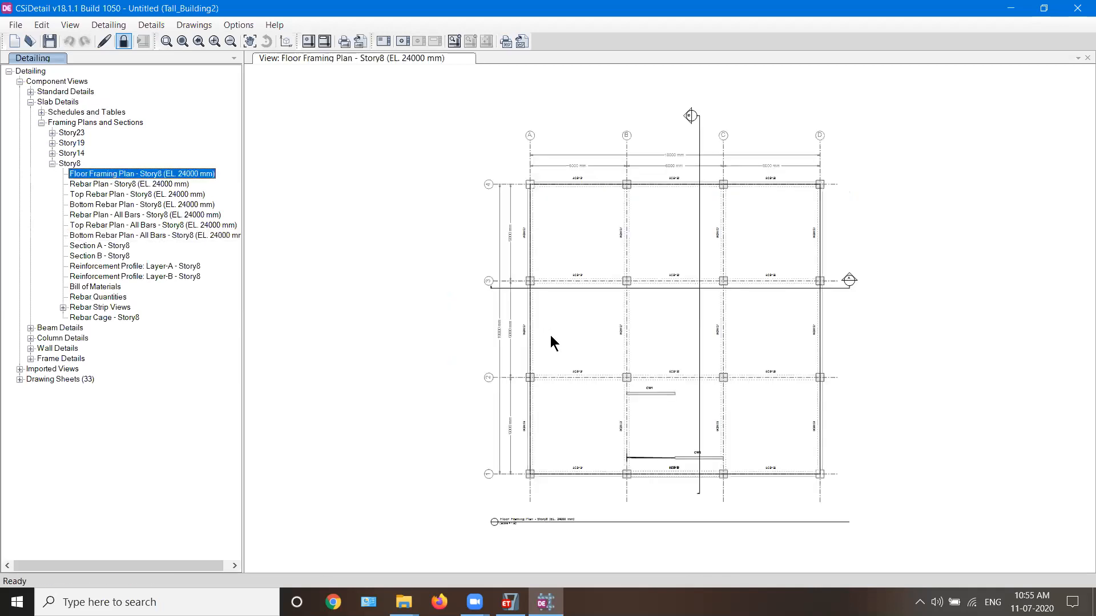
scroll(657, 175, "up", 2)
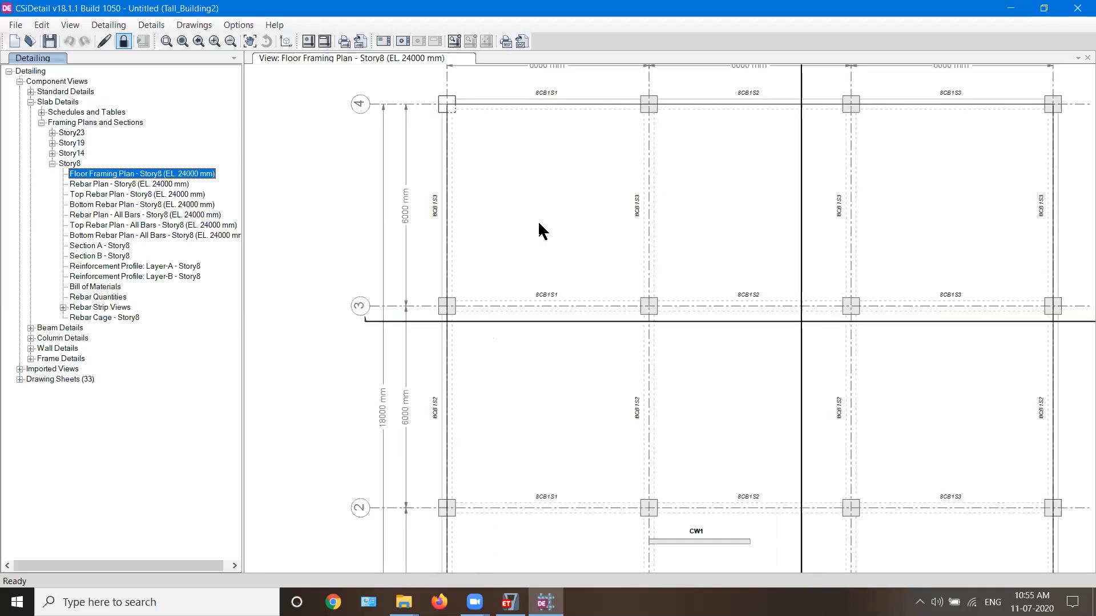
scroll(538, 222, "down", 1)
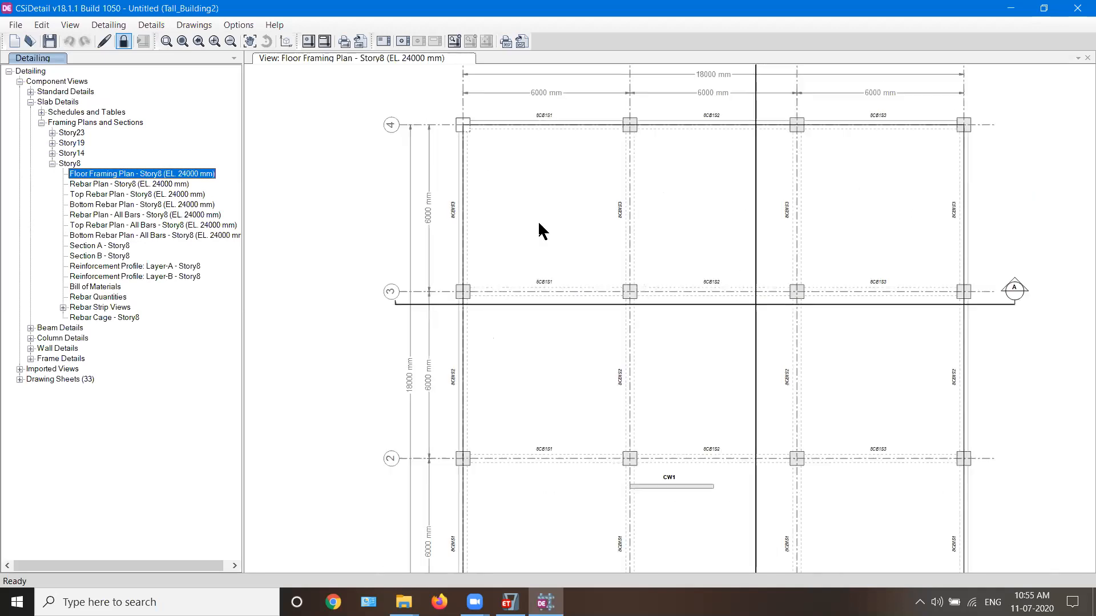
Display the Story8 rebar plan and top rebar plan, and examine the top bar callouts near a column.
left_click(100, 184)
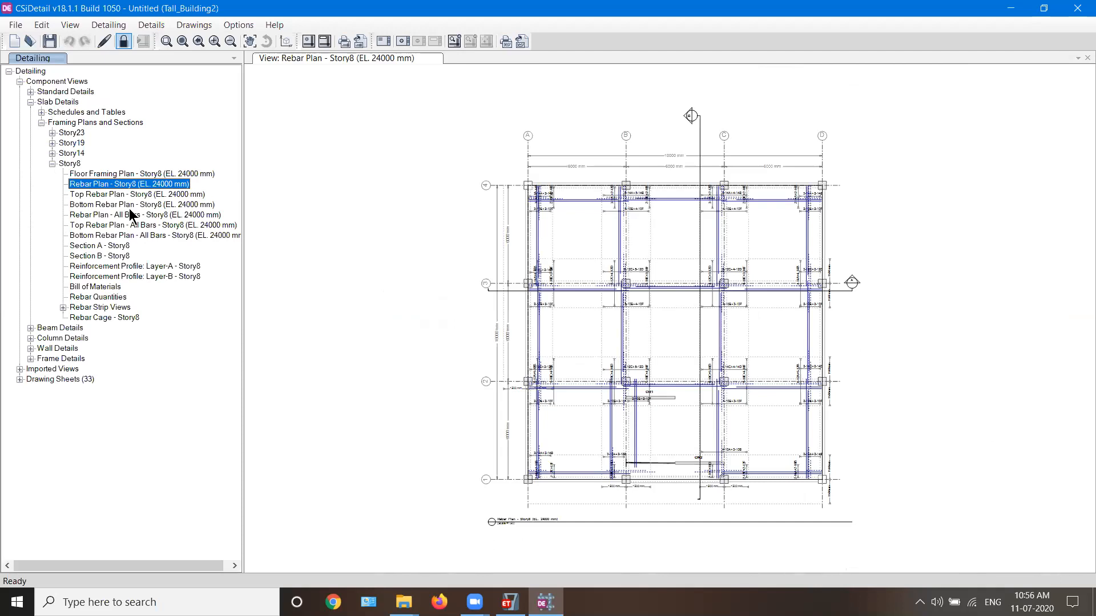
left_click(96, 195)
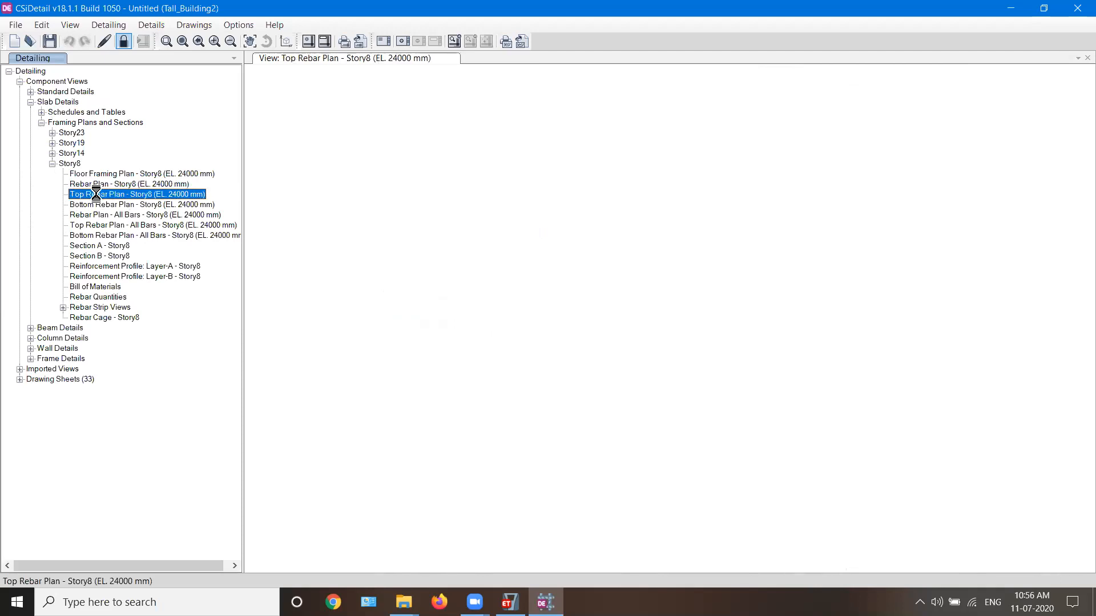
scroll(597, 460, "up", 5)
scroll(597, 460, "up", 2)
scroll(338, 491, "up", 6)
scroll(537, 429, "up", 2)
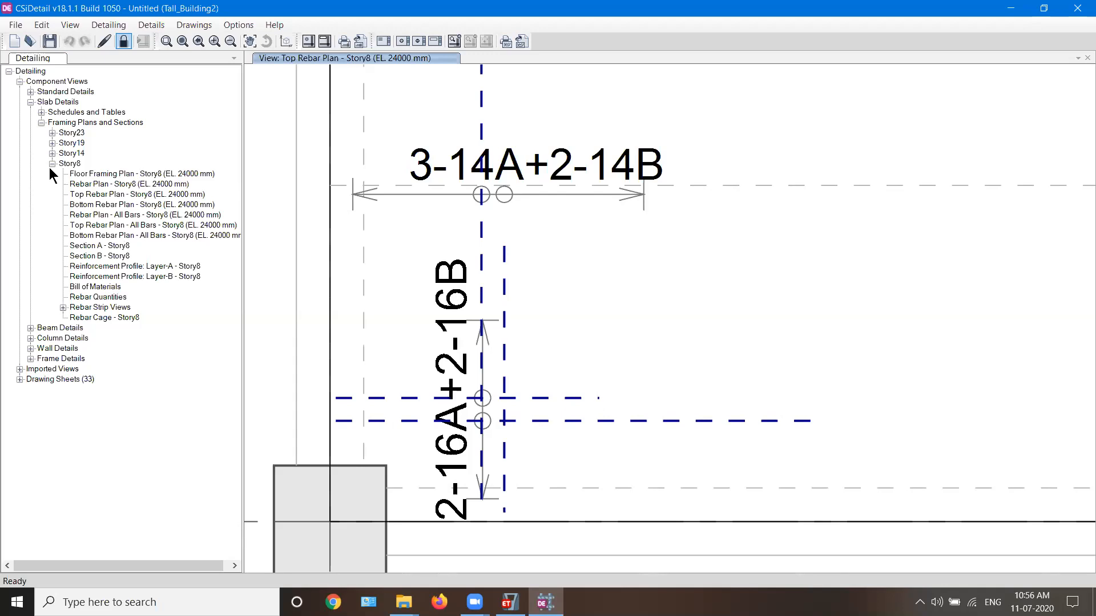
Display the standard slab/mat curtailment detail for a column strip with drop panel.
left_click(31, 91)
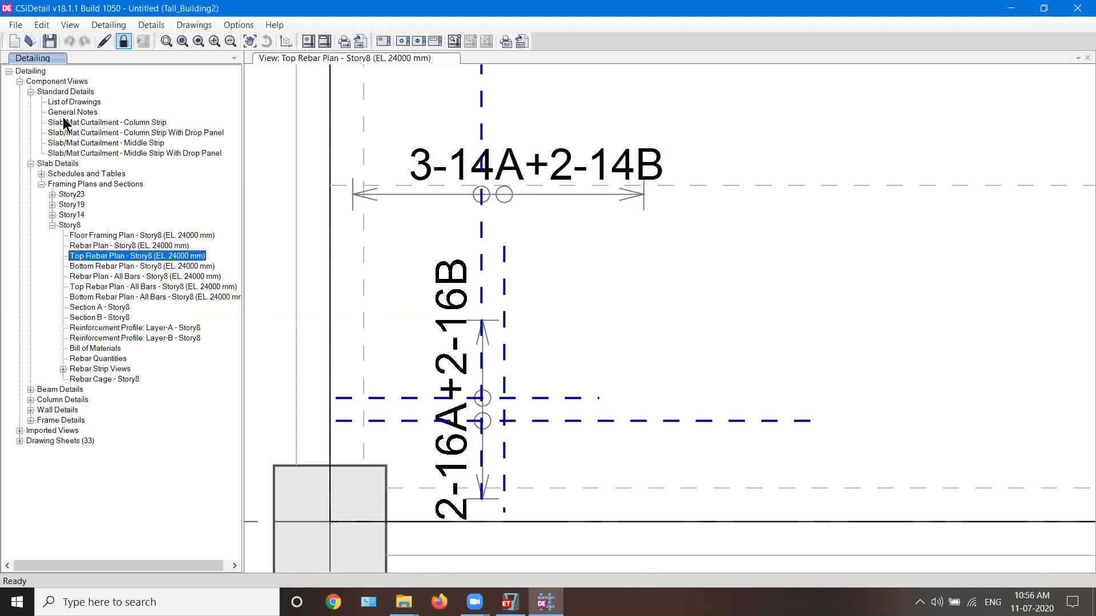
double_click(108, 133)
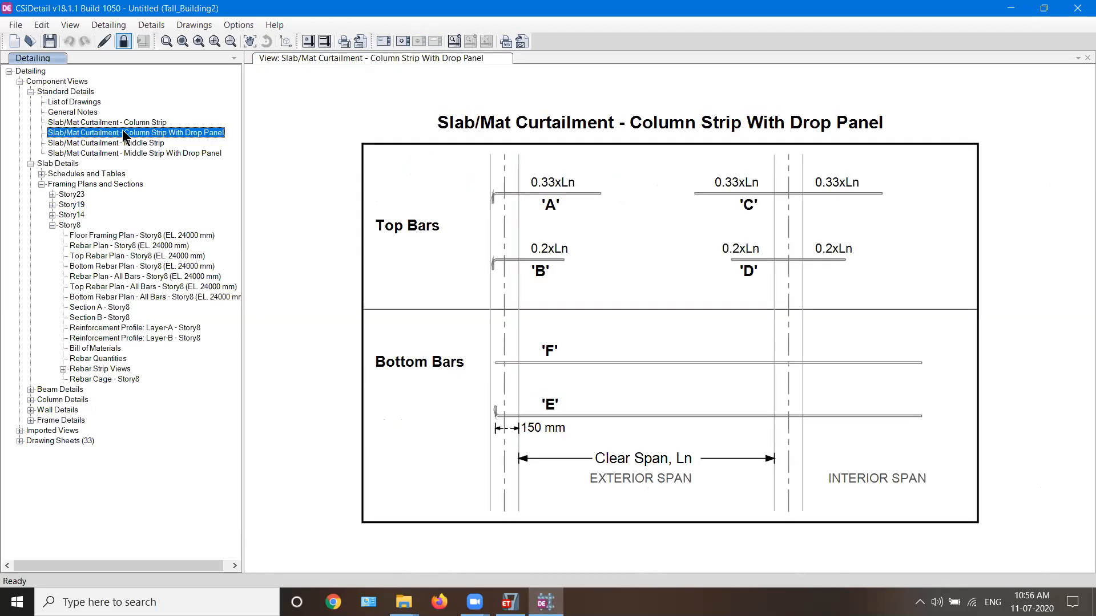
Display the standard column strip curtailment detail, and examine the bottom bar callout near a corner column in the Story8 bottom rebar plan.
double_click(92, 123)
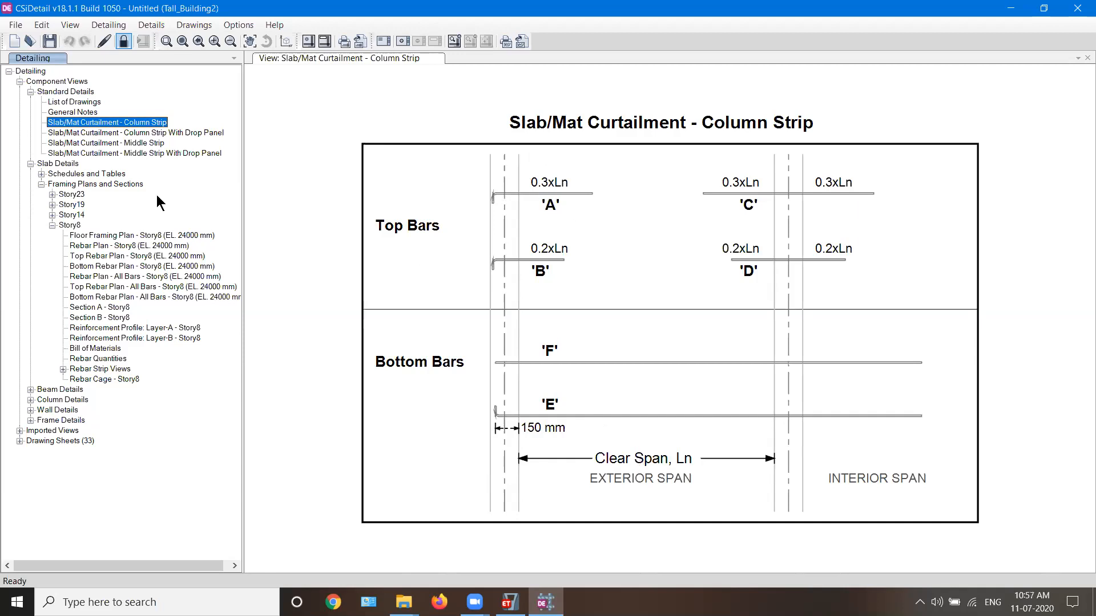
left_click(31, 92)
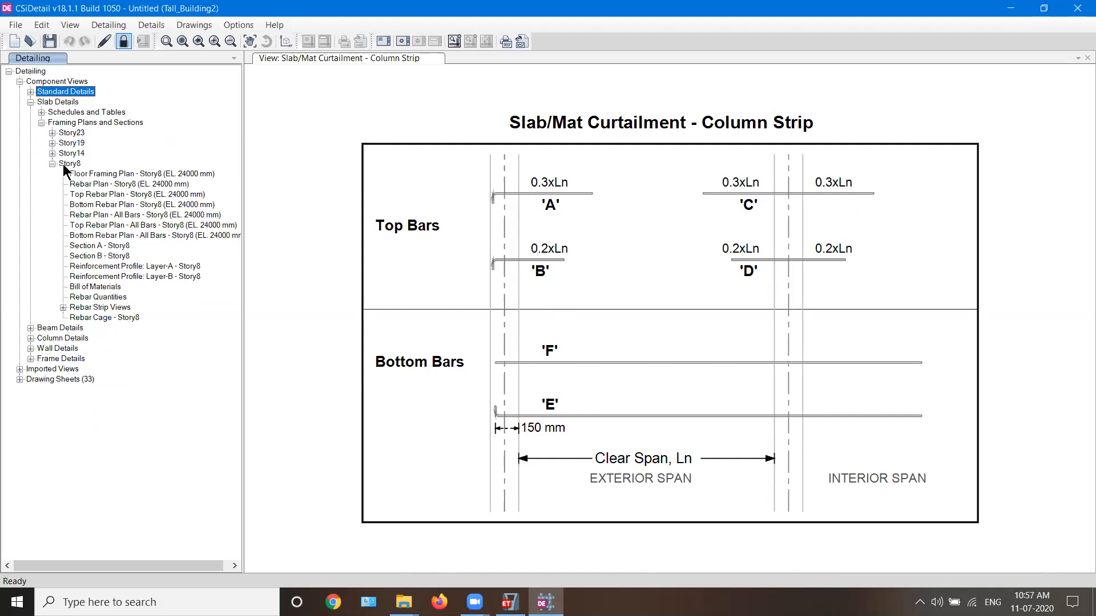
left_click(110, 205)
scroll(604, 484, "up", 2)
scroll(489, 482, "up", 6)
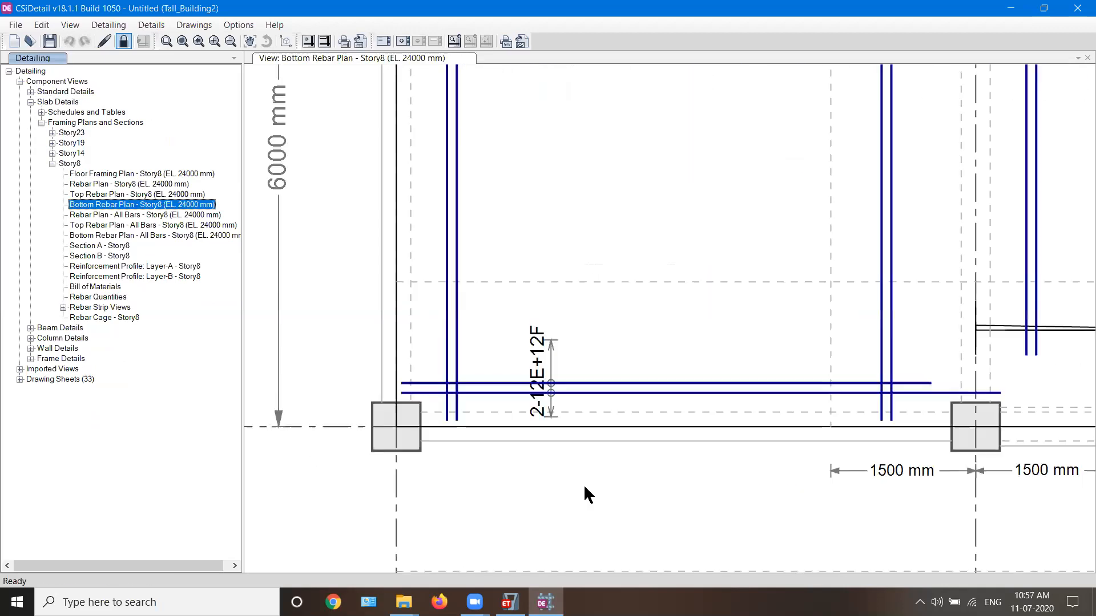
scroll(583, 484, "up", 1)
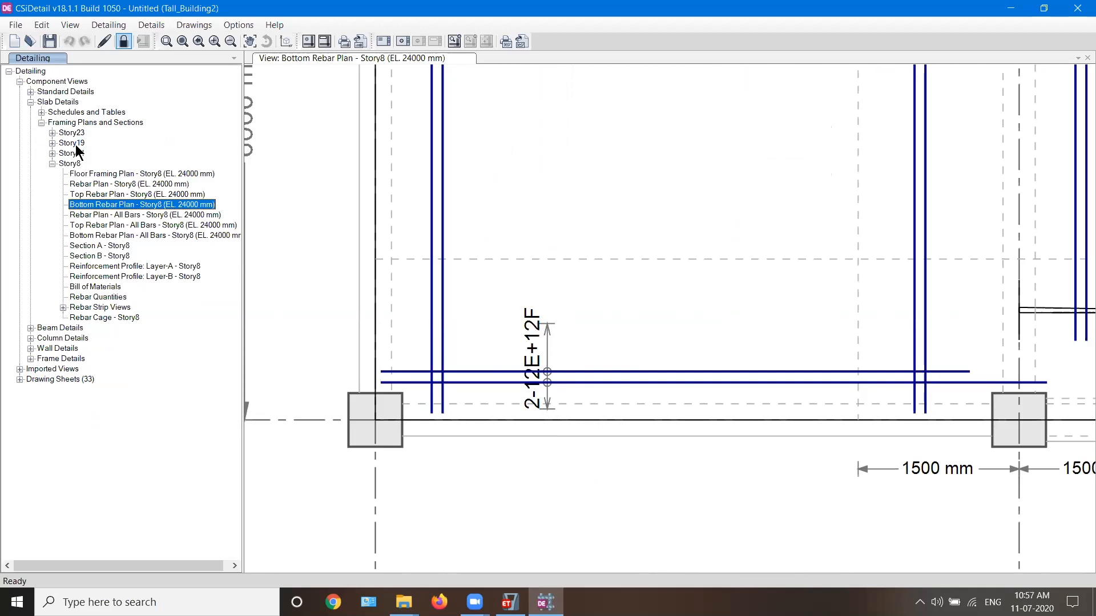
Check the standard column strip curtailment detail again and return to the full Story8 bottom rebar plan.
left_click(31, 91)
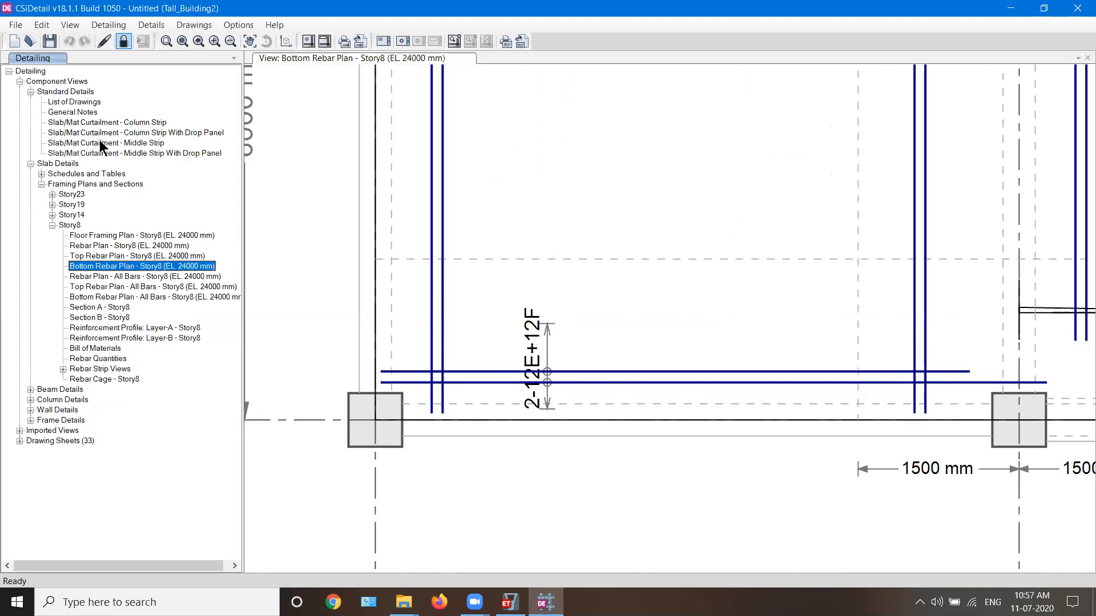
left_click(104, 122)
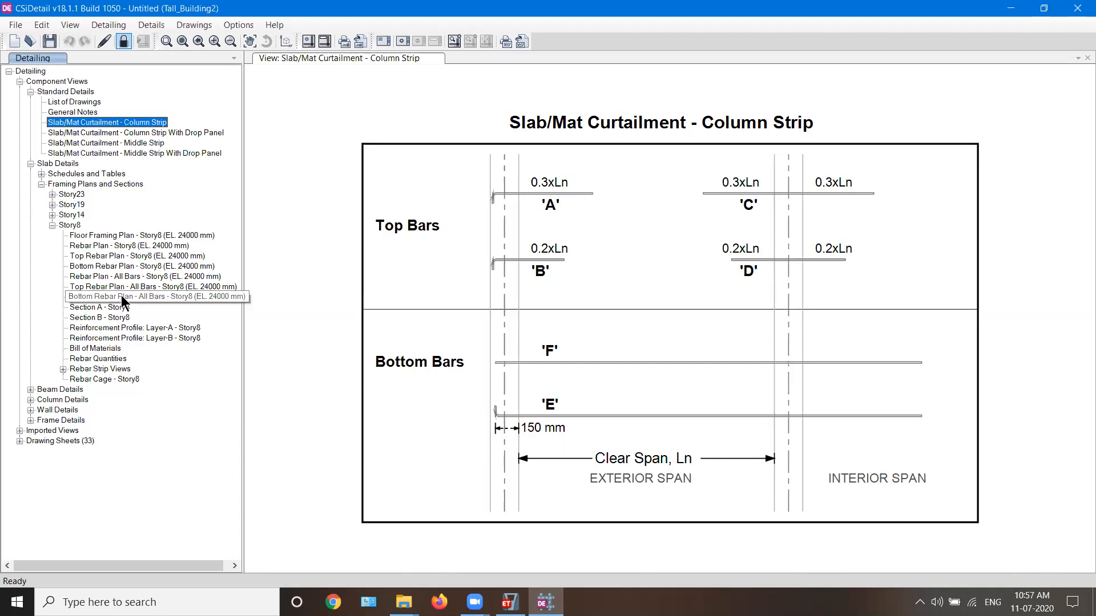
left_click(120, 267)
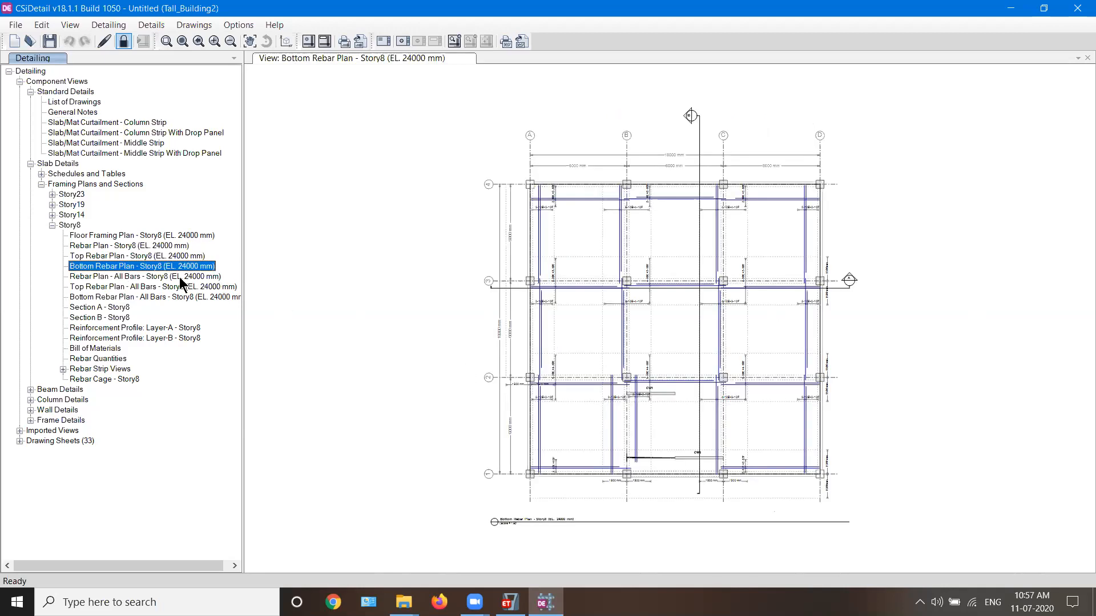
Display the Story8 all-bars rebar plans in turn: combined, top bars examined around the columns, and bottom bars.
left_click(117, 278)
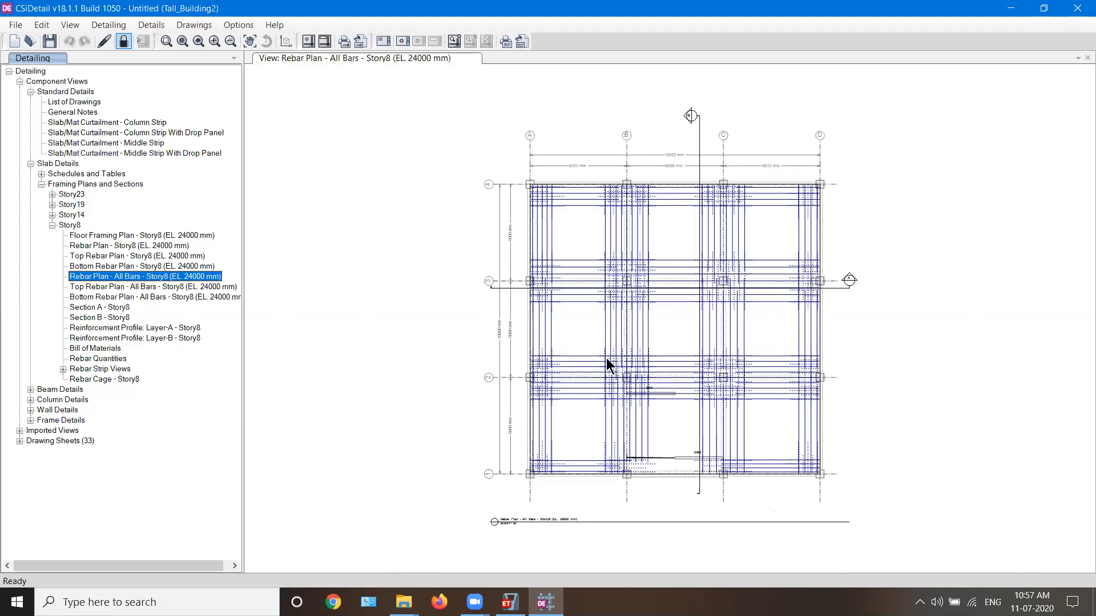
left_click(91, 286)
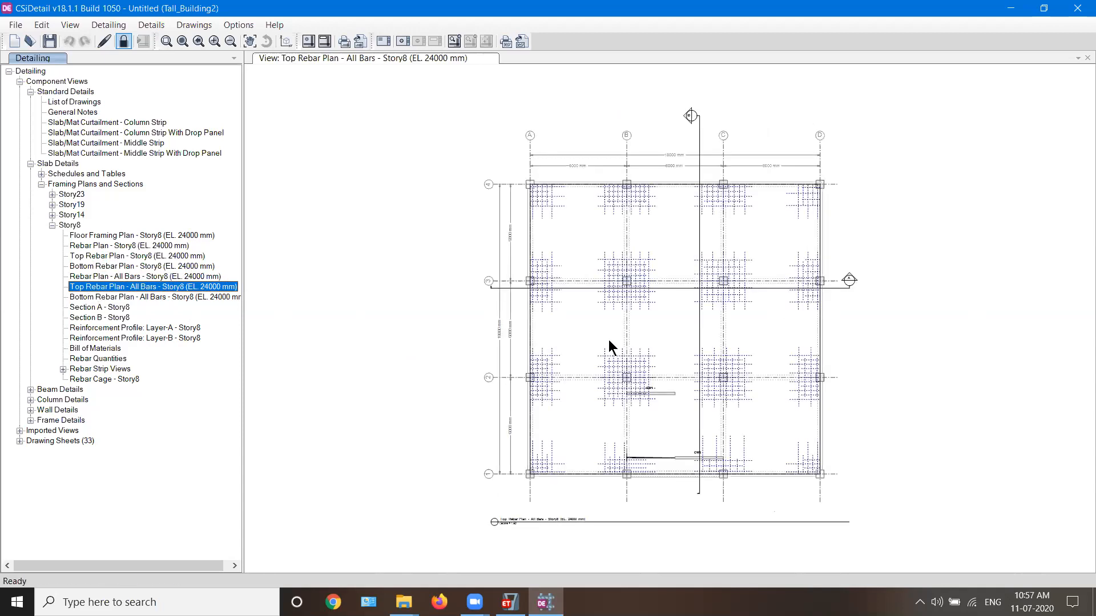
scroll(608, 340, "up", 1)
scroll(687, 374, "up", 1)
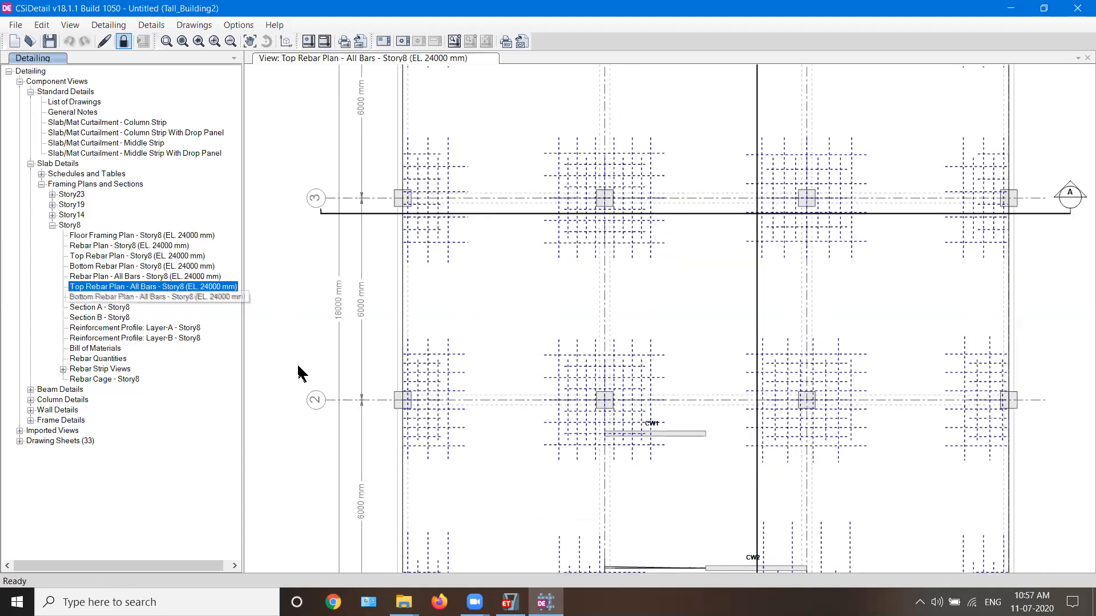
left_click(139, 297)
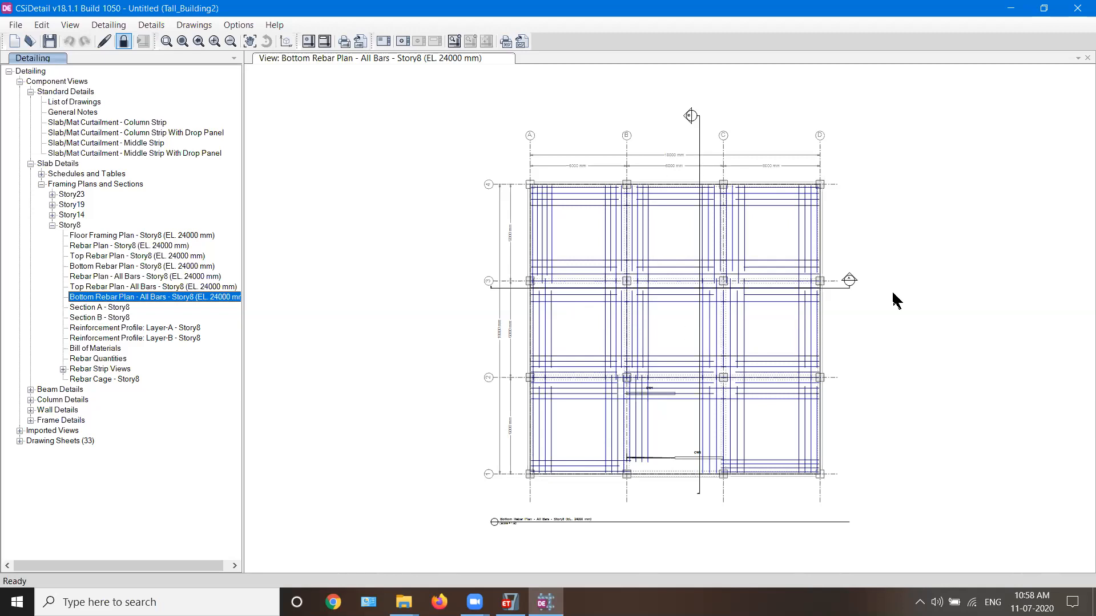
Display Section A and Section B of Story8 and examine their slab bar callouts up close.
left_click(111, 312)
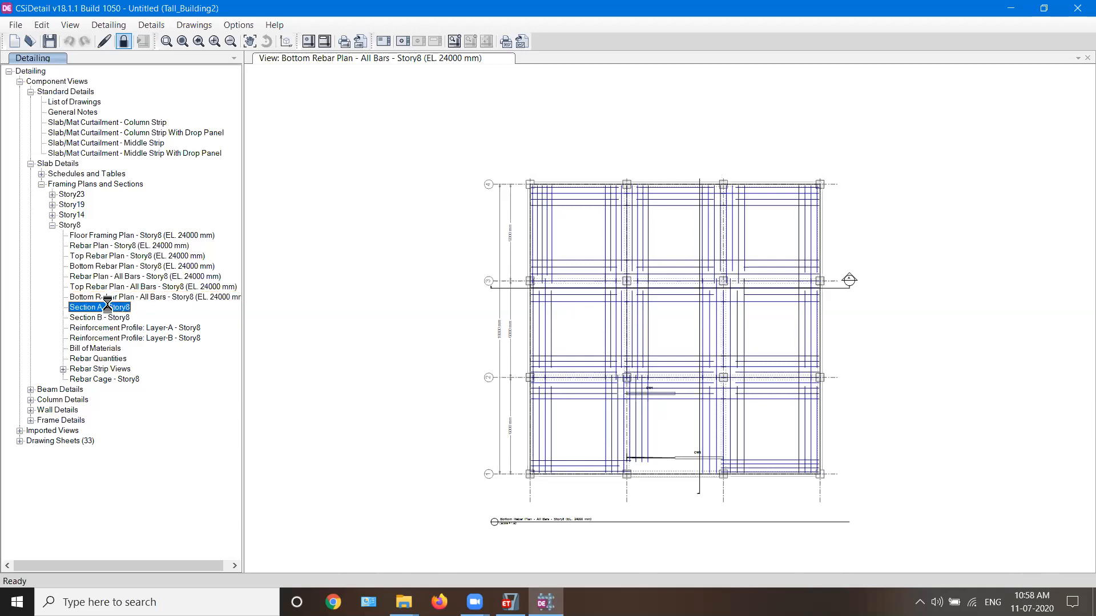
scroll(383, 324, "up", 6)
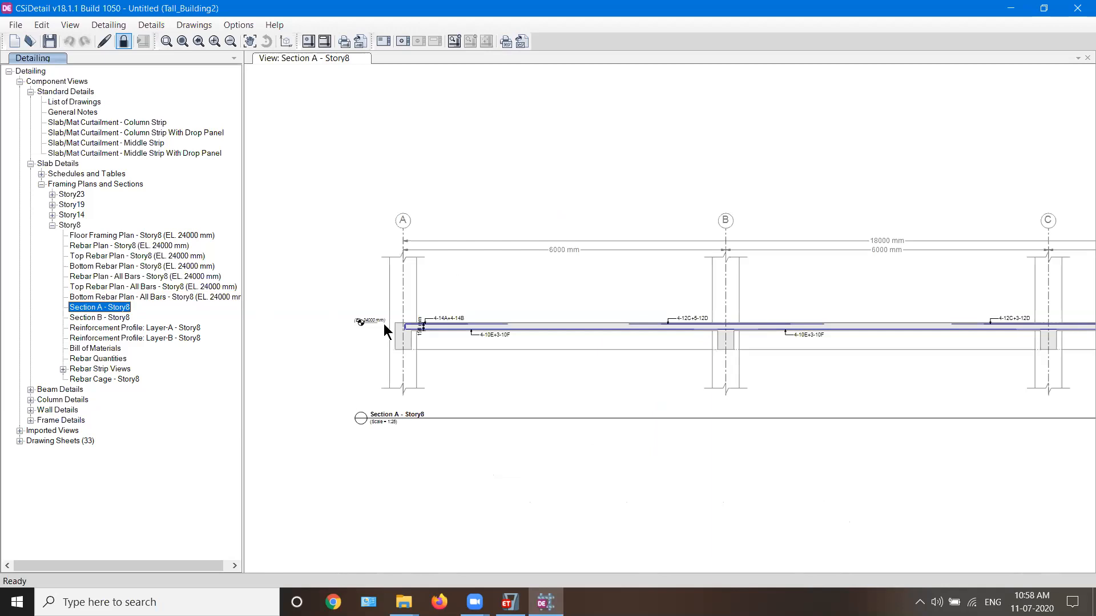
scroll(359, 324, "up", 1)
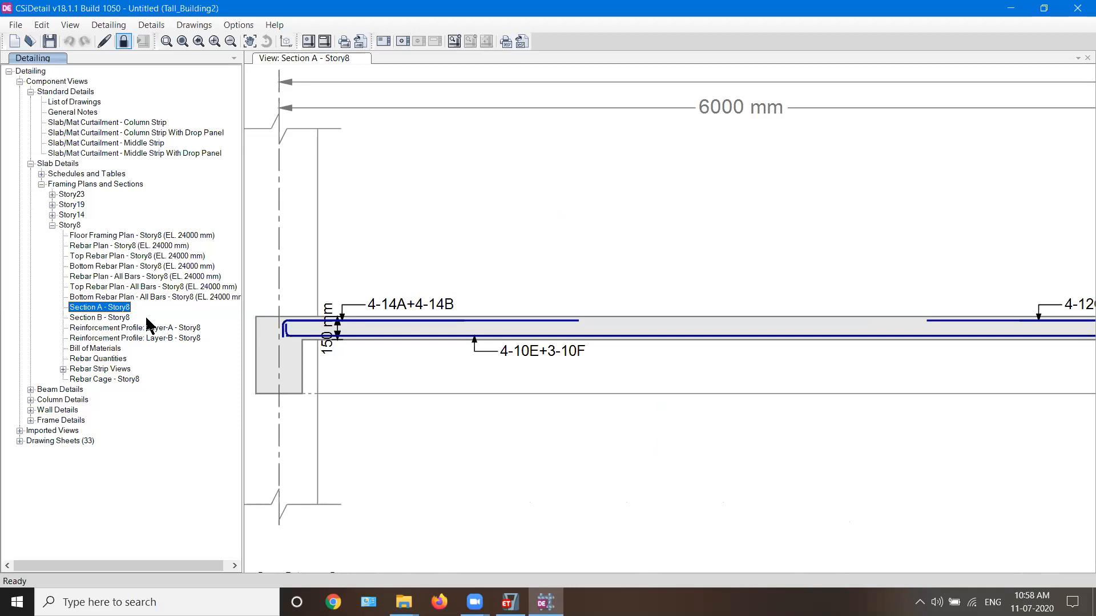
left_click(119, 318)
scroll(489, 323, "up", 5)
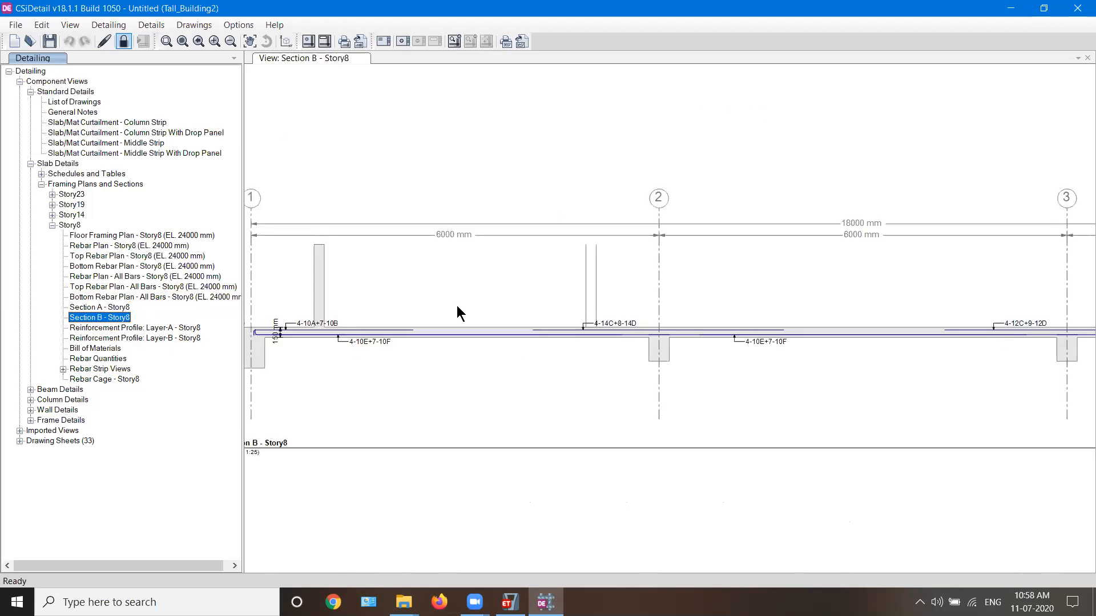
Display the Story8 reinforcement profiles for Layer-A and Layer-B.
left_click(117, 328)
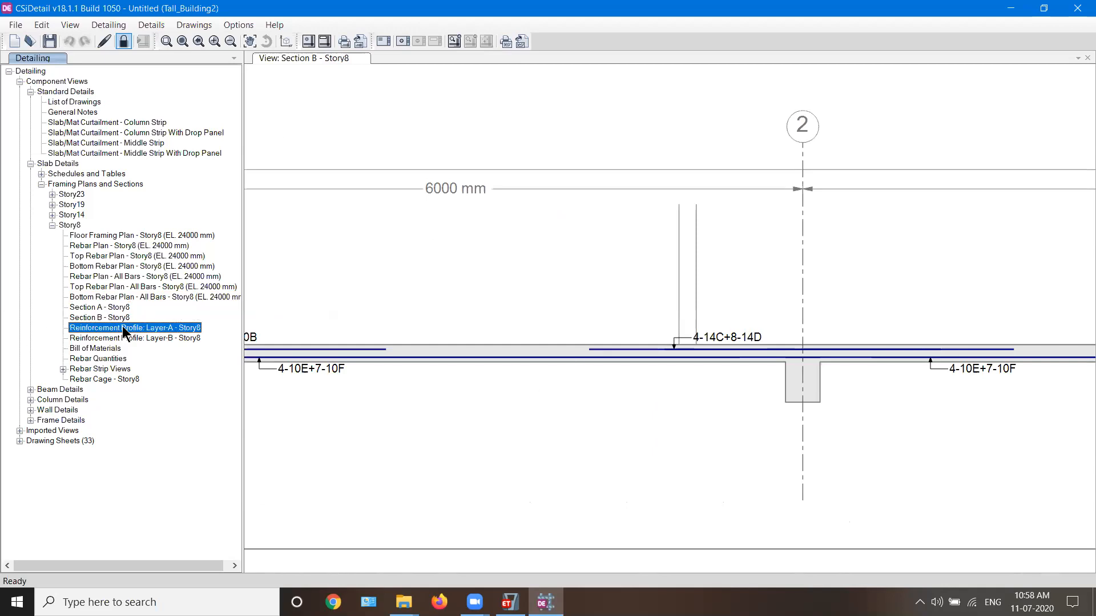
scroll(549, 229, "up", 2)
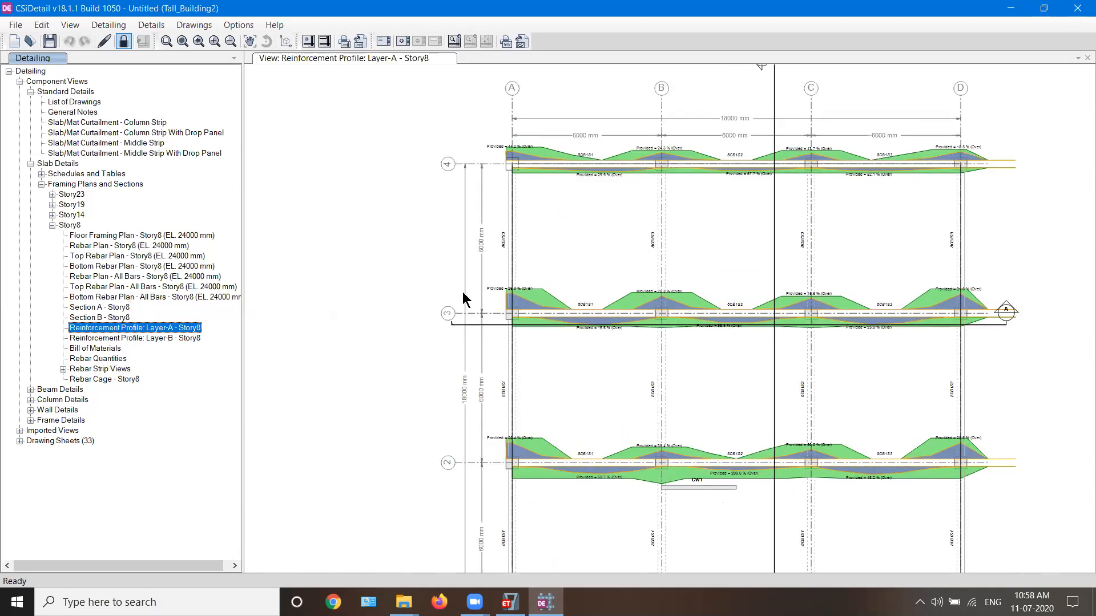
left_click(183, 339)
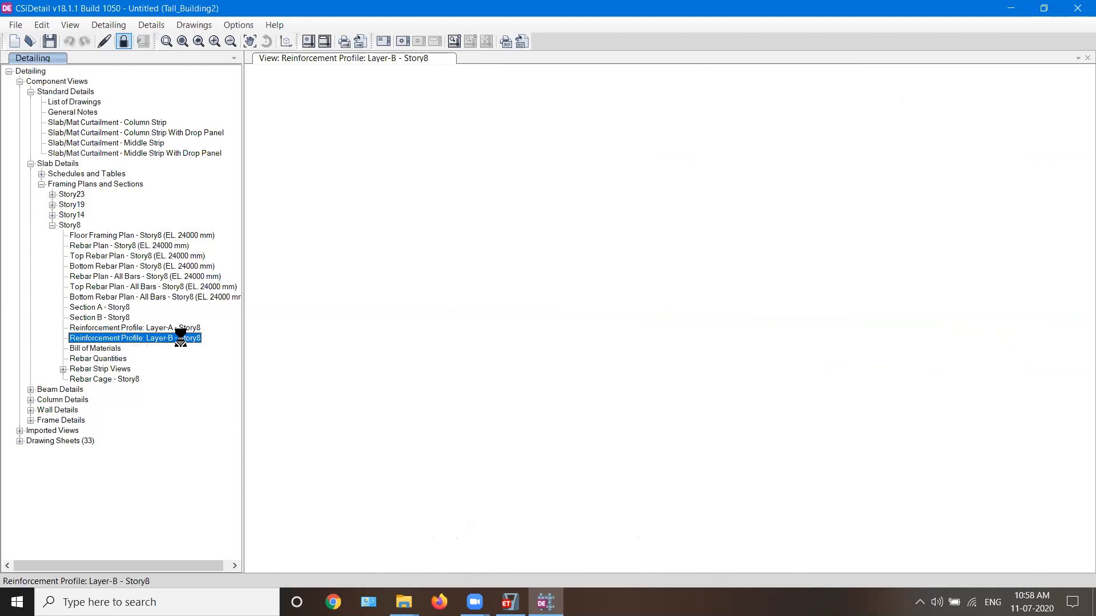
Display the Story8 Bill of Materials and Rebar Quantities tables.
left_click(107, 349)
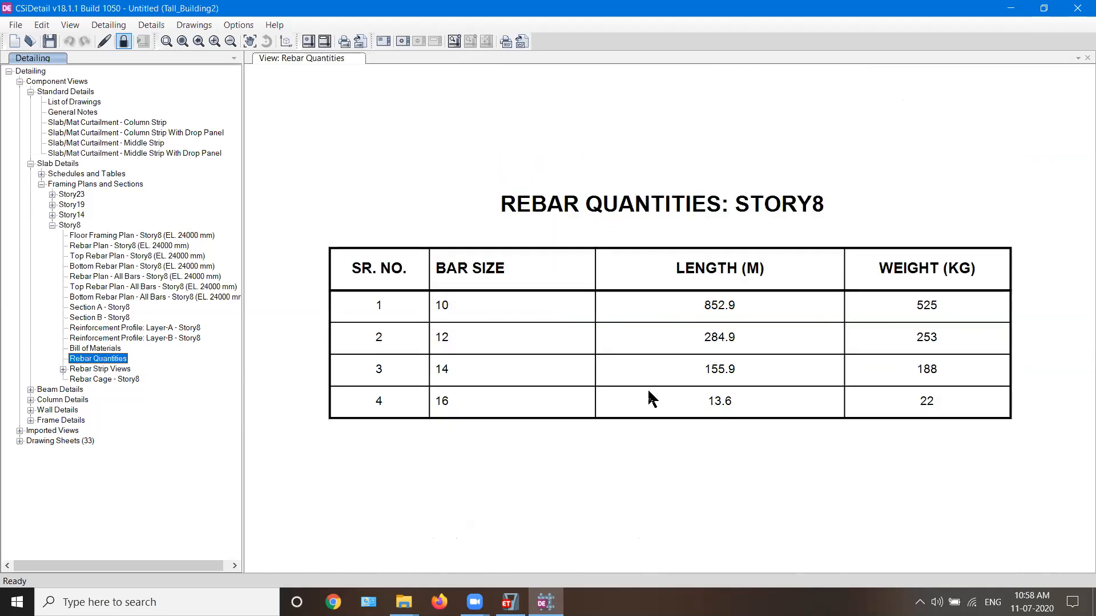
left_click(52, 225)
left_click(52, 226)
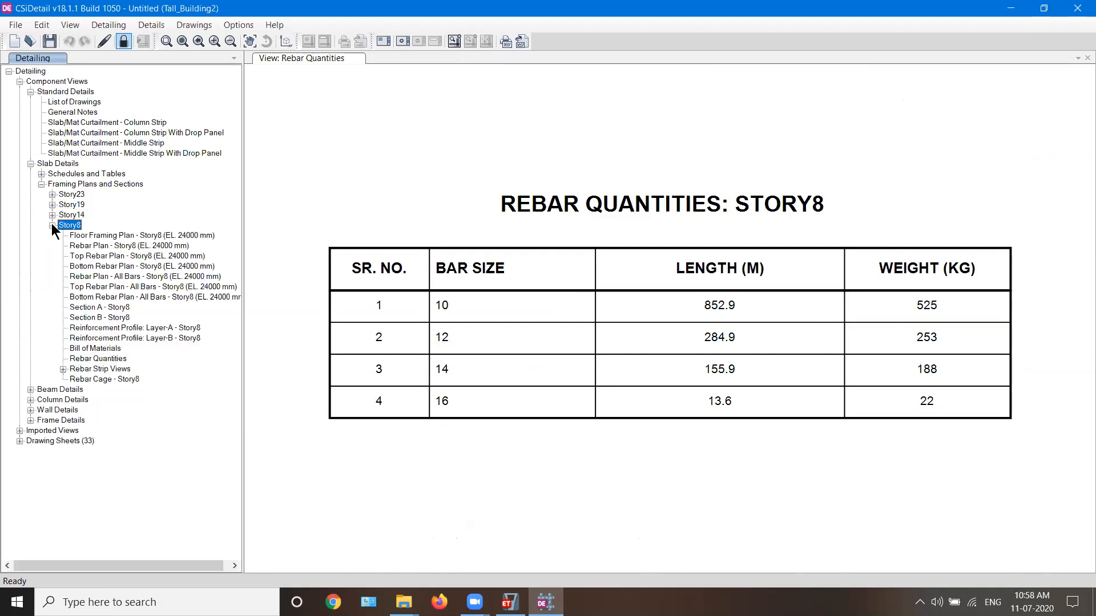
Display the Story8 3D rebar cage and examine the hooked bar ends along the slab edge.
left_click(96, 379)
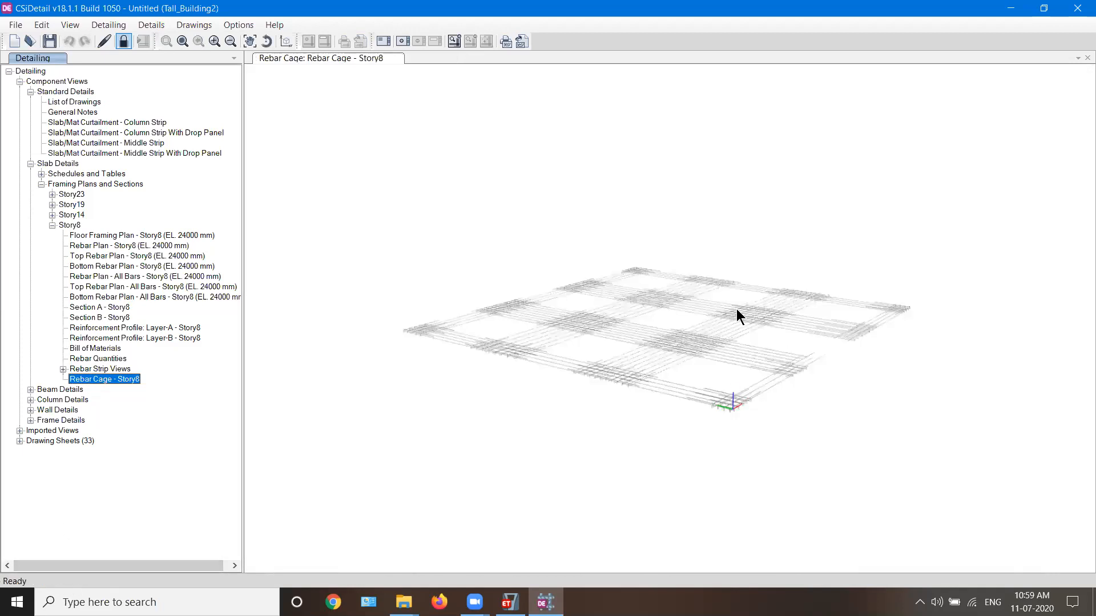
scroll(736, 309, "up", 4)
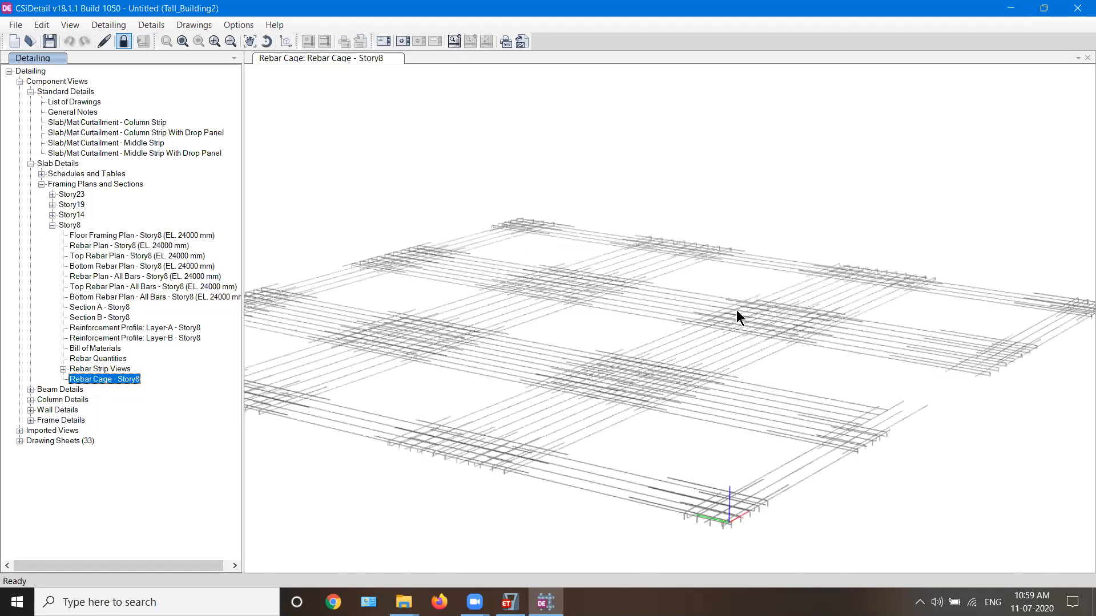
scroll(731, 338, "up", 1)
scroll(654, 443, "up", 3)
middle_click_drag(654, 443, 757, 385)
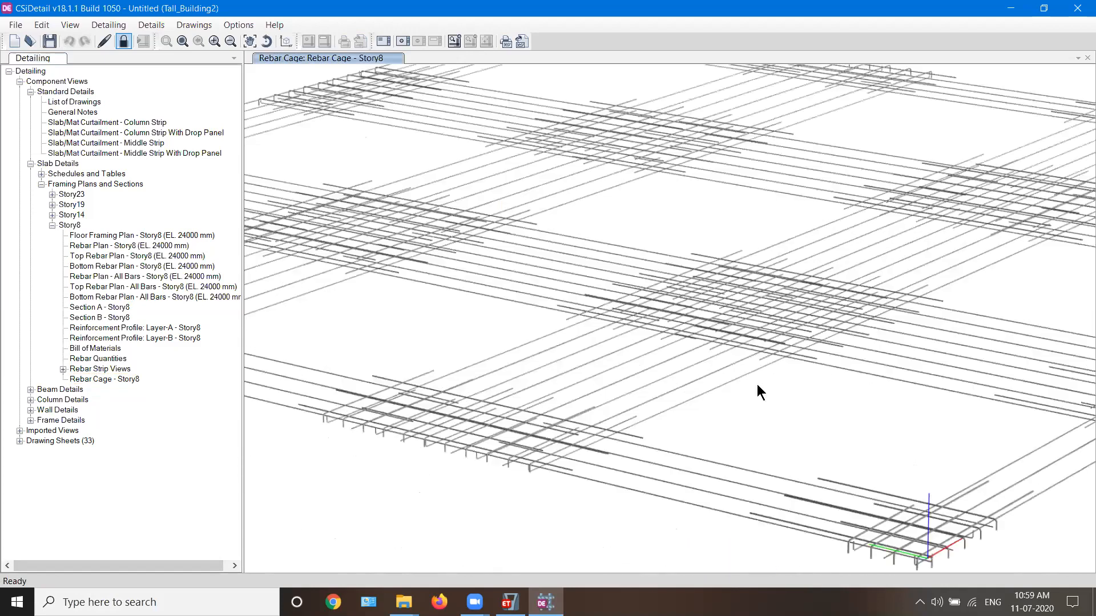
scroll(524, 455, "up", 5)
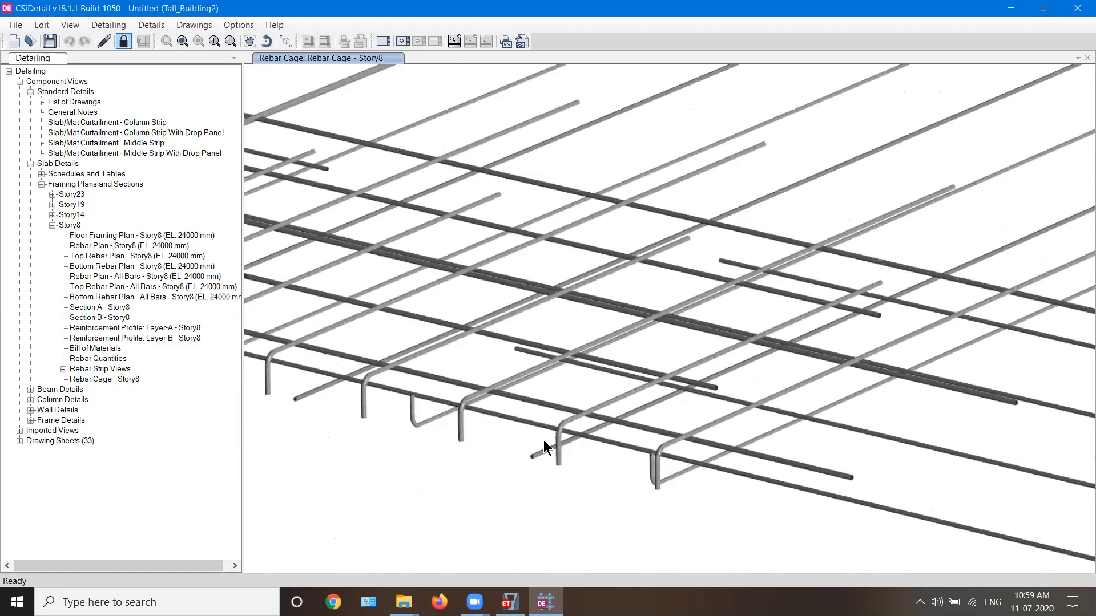
scroll(655, 488, "down", 2)
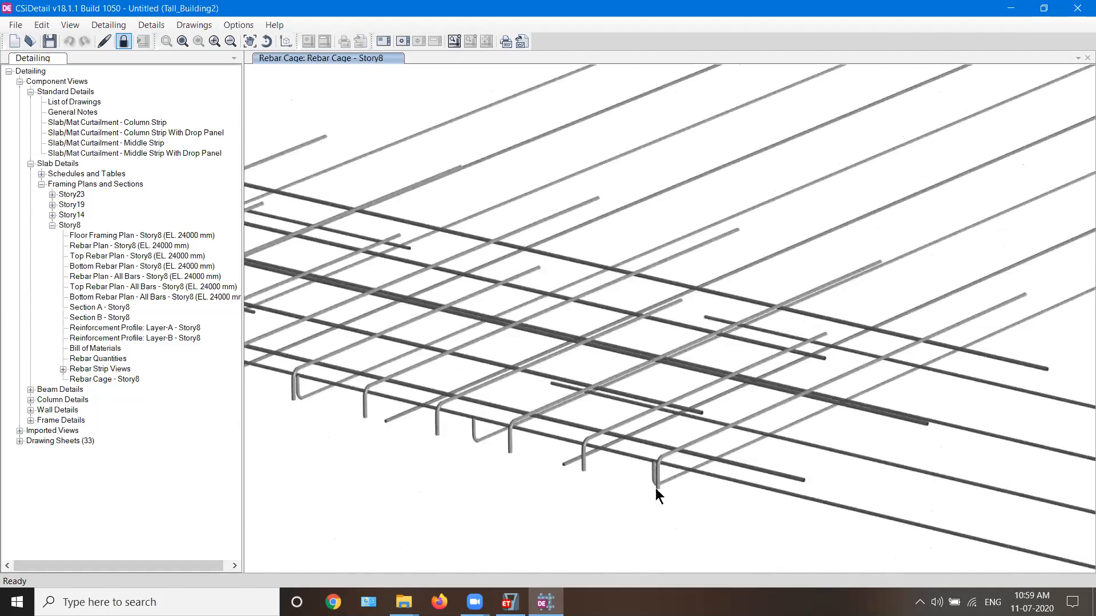
scroll(526, 386, "down", 2)
middle_click_drag(652, 410, 663, 416)
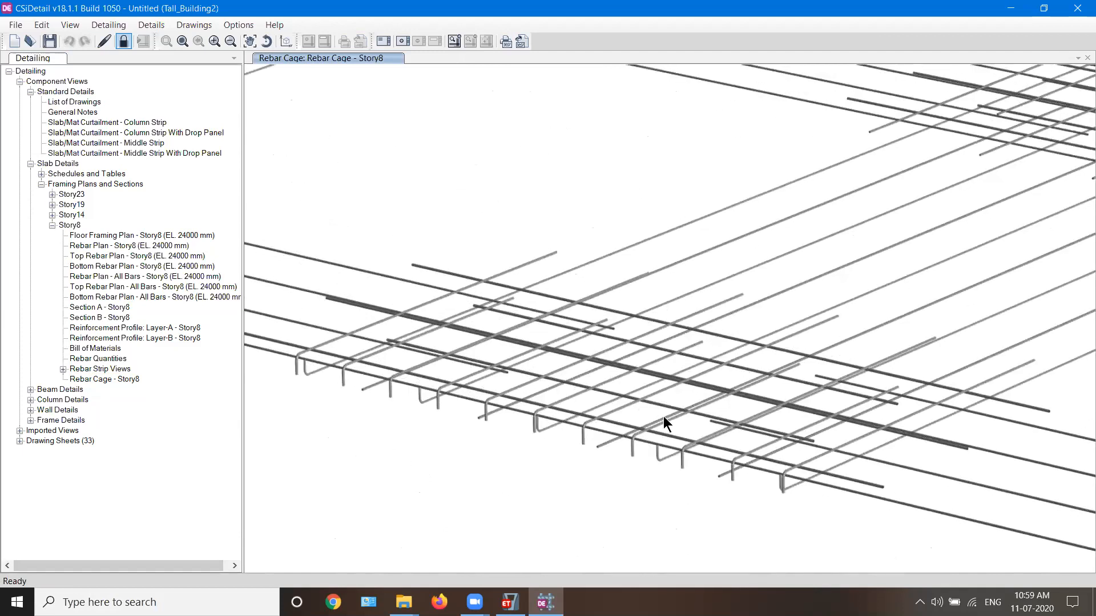
Rotate the Story8 rebar cage to another angle and examine its corner and overall bar layout.
left_click(264, 43)
left_click_drag(769, 321, 691, 318)
scroll(693, 318, "down", 8)
scroll(796, 327, "up", 2)
scroll(808, 334, "up", 9)
scroll(598, 398, "down", 7)
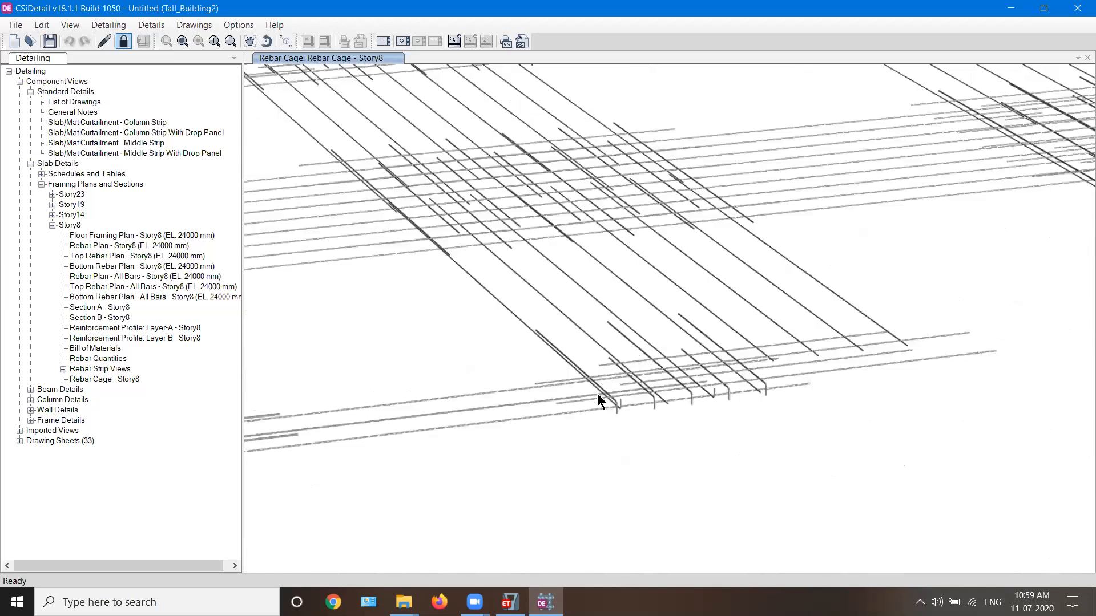
middle_click_drag(541, 362, 860, 405)
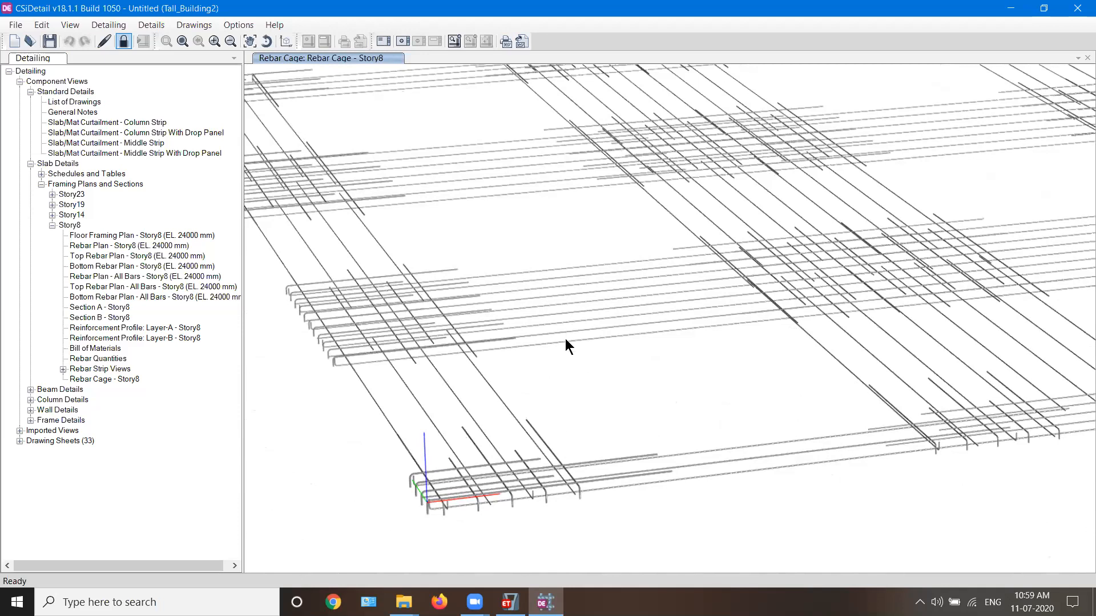
scroll(503, 314, "down", 3)
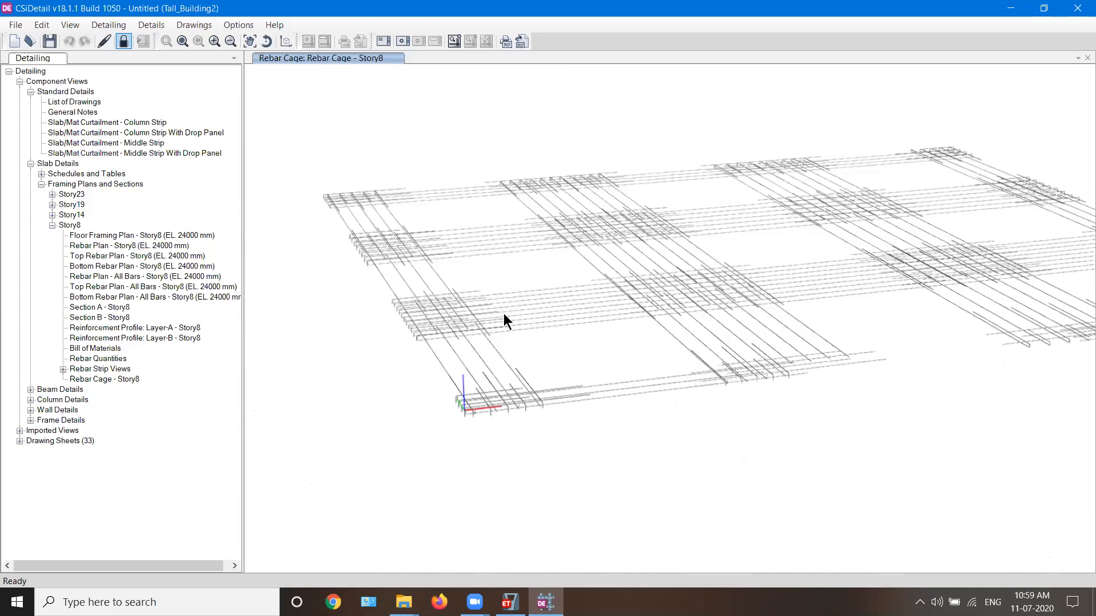
middle_click_drag(364, 344, 276, 413)
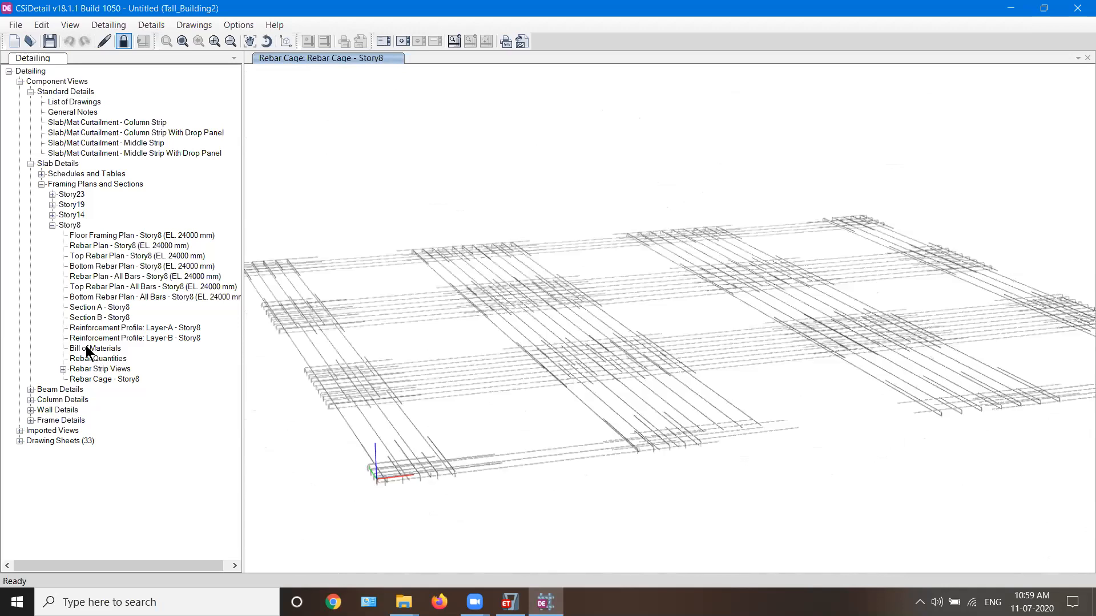
Display the layout, bars and bottom bars views of Story8 rebar strip SA64 in Layer-A, and collapse the strip views.
left_click(63, 370)
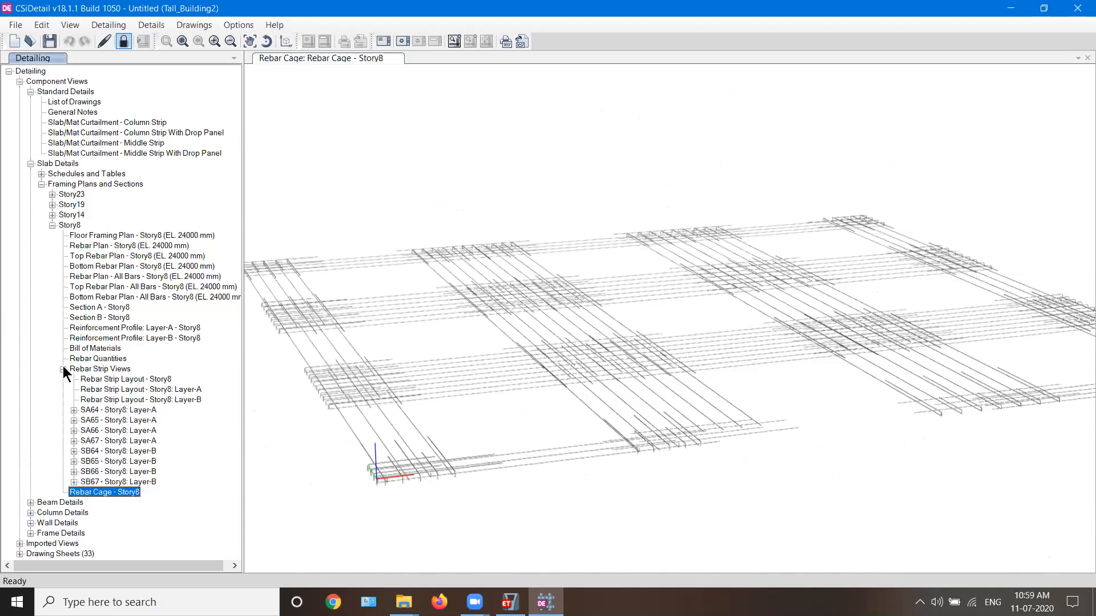
double_click(132, 409)
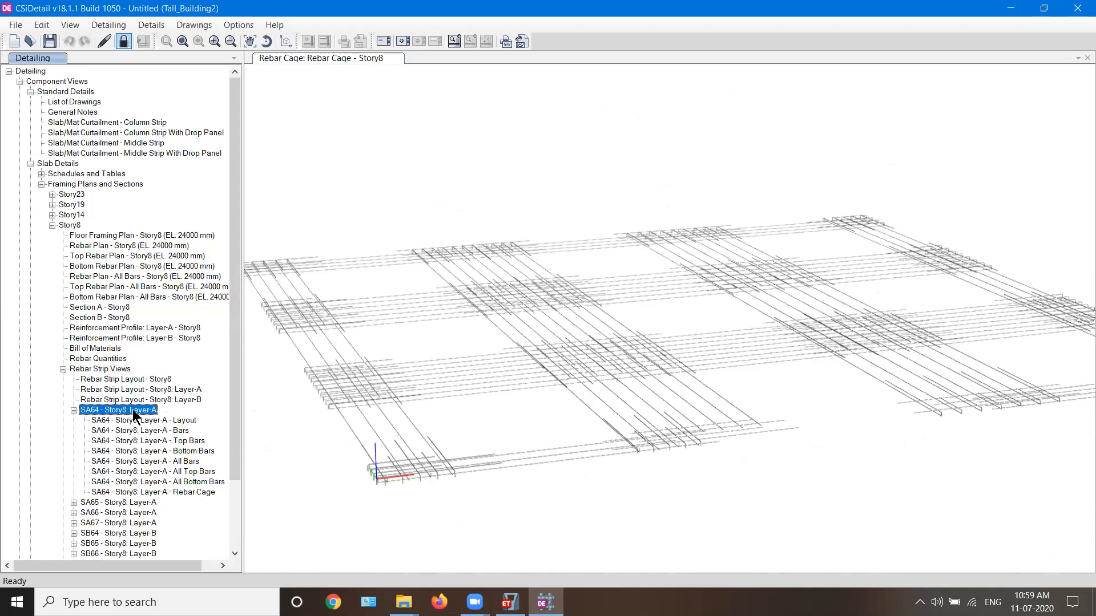
left_click(150, 420)
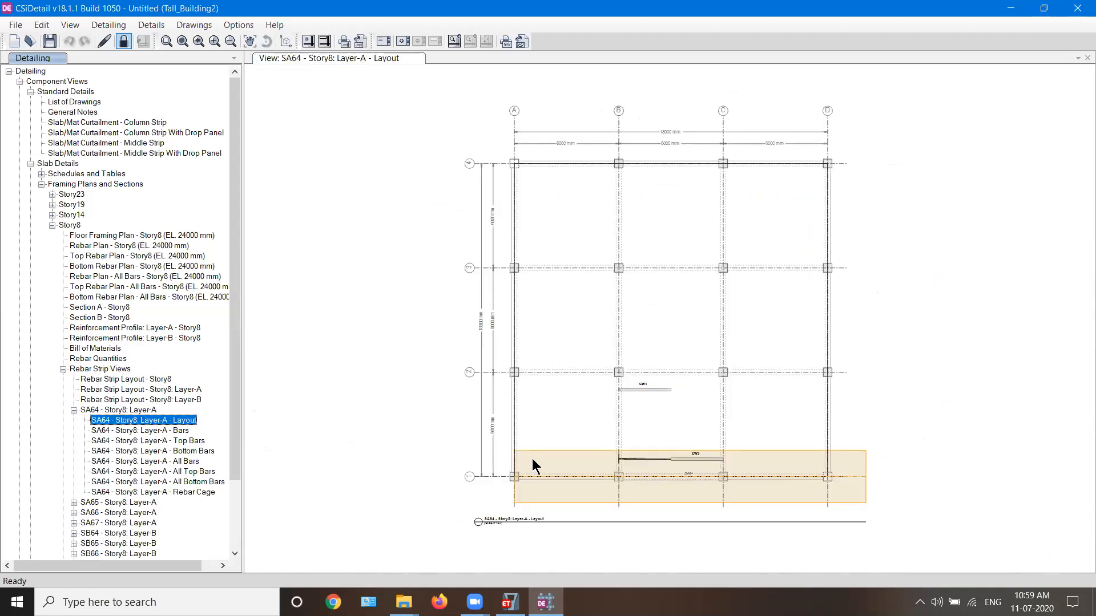
left_click(142, 432)
left_click(162, 451)
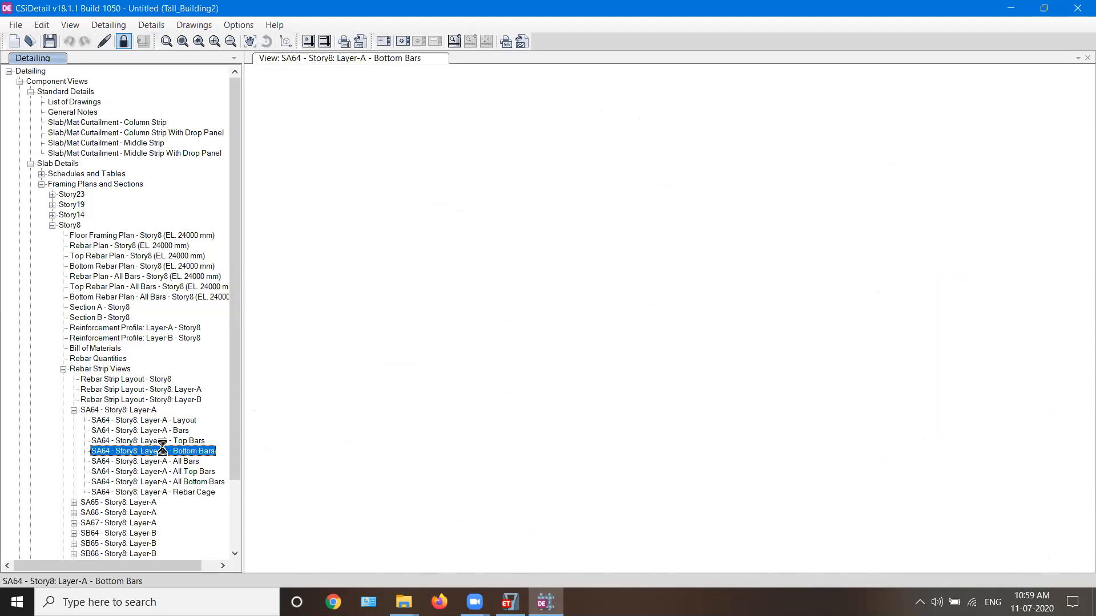
left_click(74, 410)
left_click(63, 369)
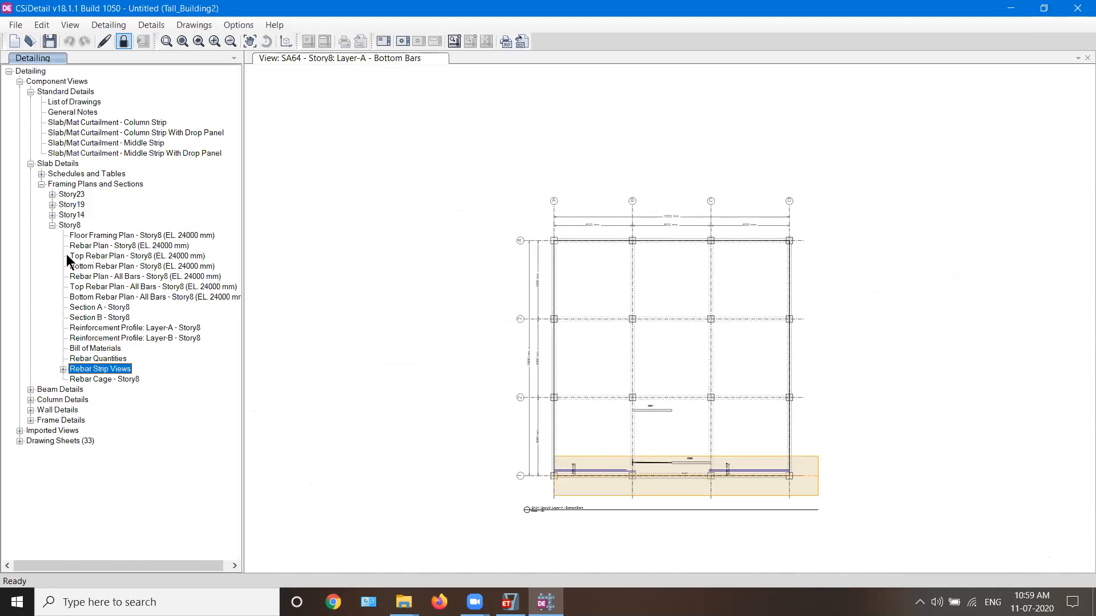
Collapse the Story8 views and display the Story19 rebar plan and floor framing plan.
left_click(53, 225)
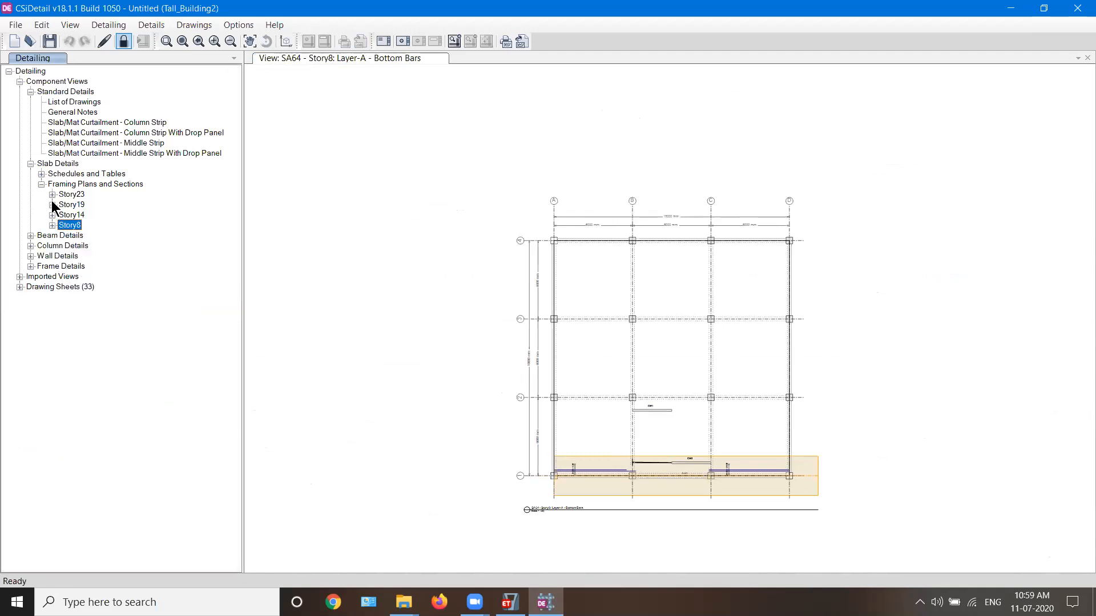
left_click(52, 204)
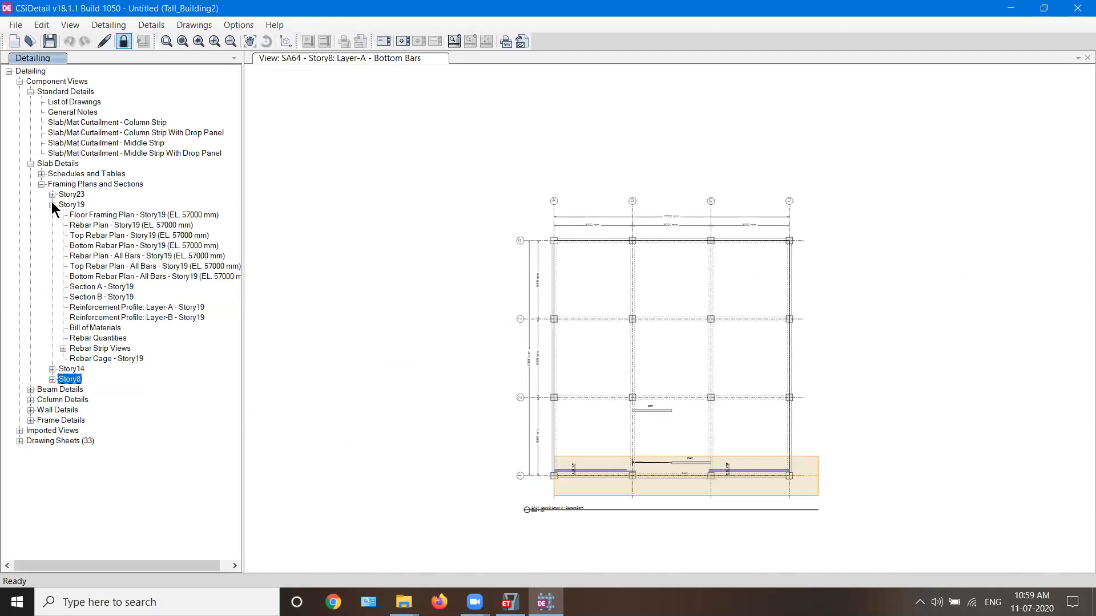
left_click(146, 226)
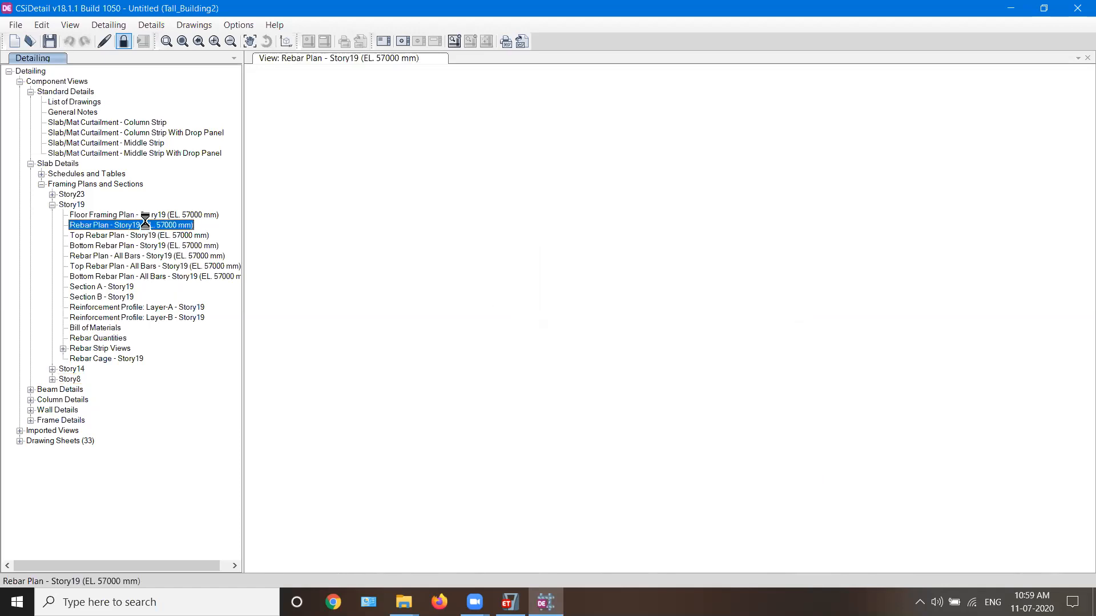
left_click(146, 214)
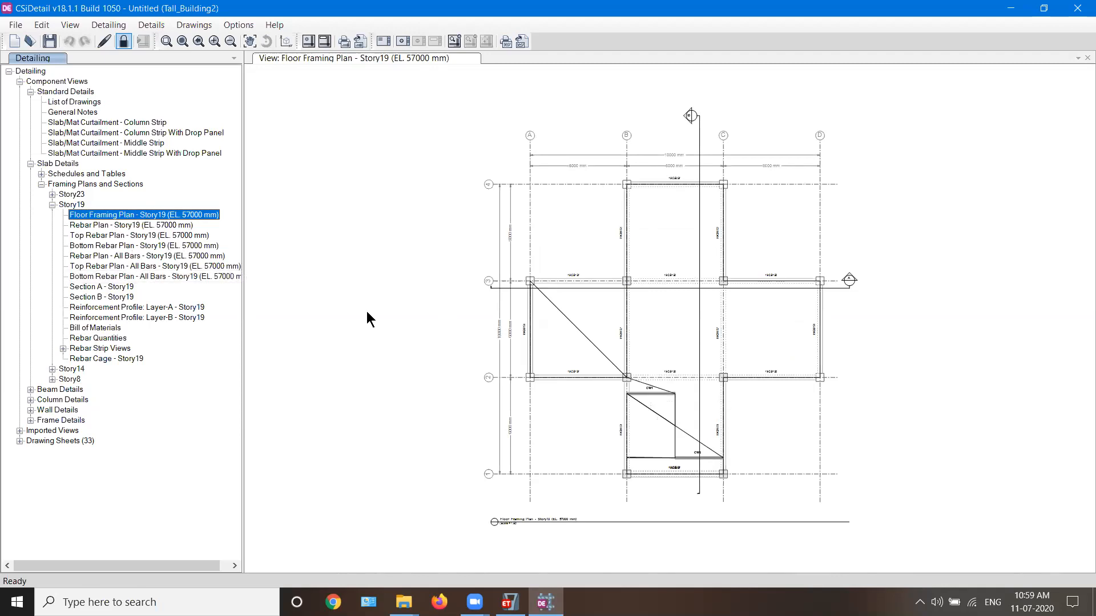
Collapse the Story19 views and display the Story23 floor framing plan.
left_click(52, 204)
left_click(52, 194)
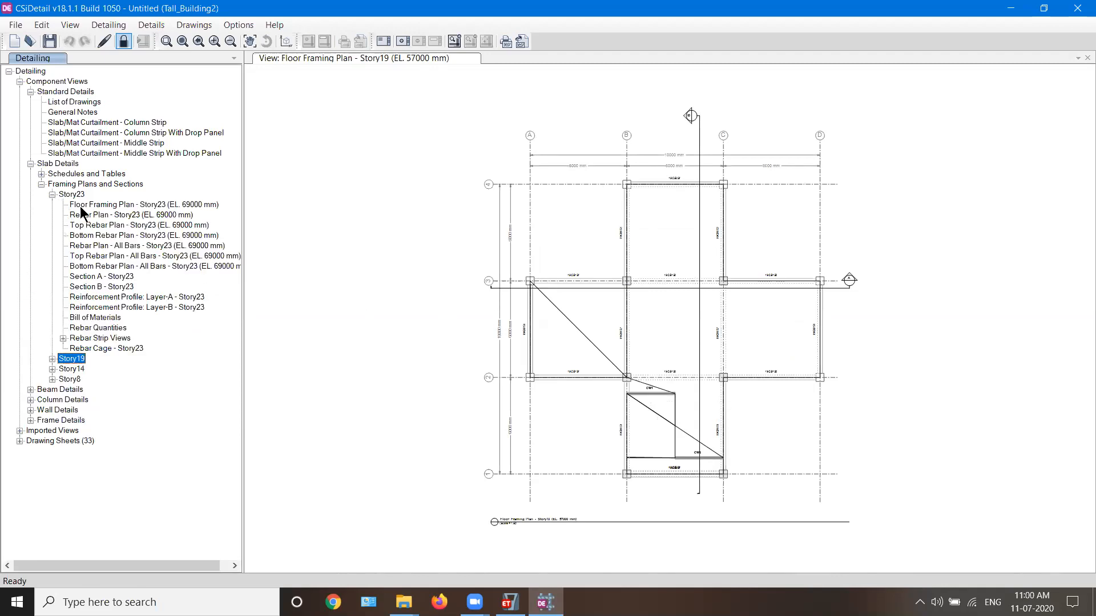
left_click(98, 205)
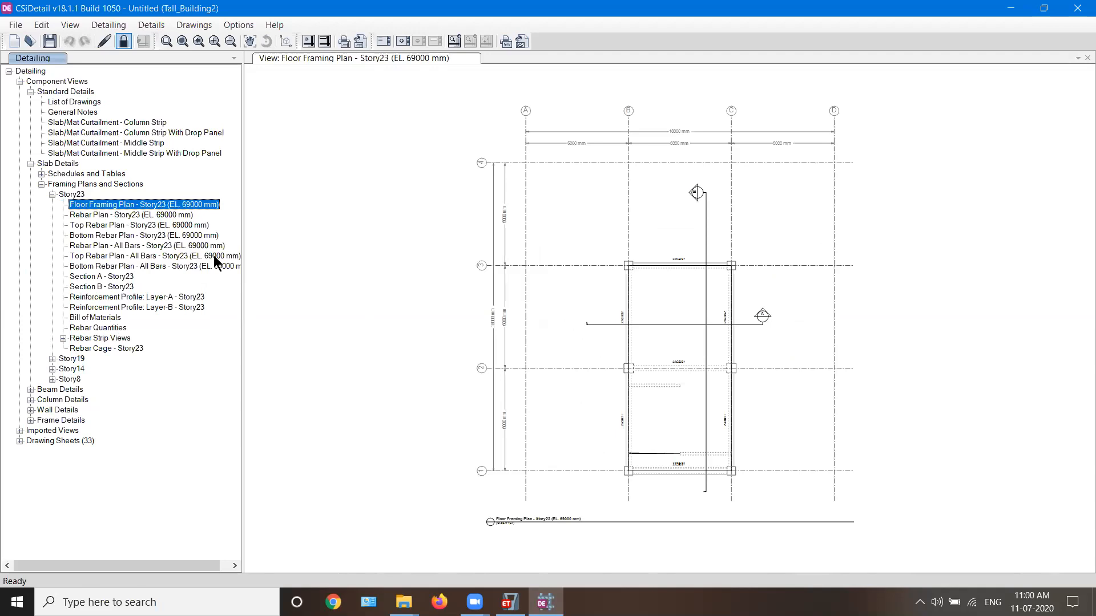
Display the Story23 rebar plan and examine the bar callouts around the column at grids B and 2.
left_click(138, 216)
scroll(717, 303, "up", 1)
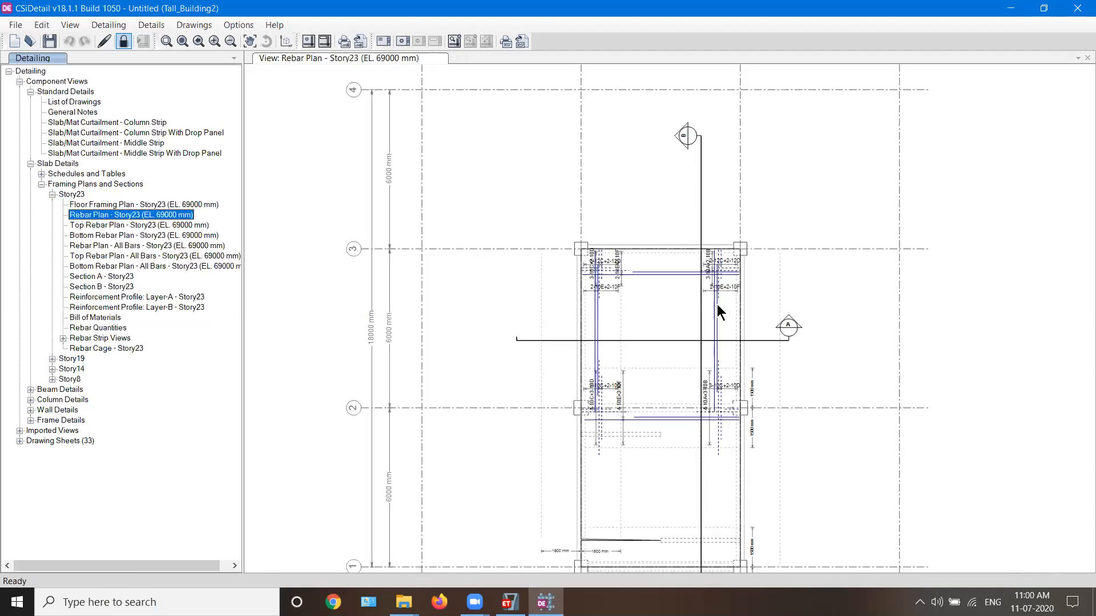
scroll(717, 303, "up", 1)
scroll(658, 304, "up", 1)
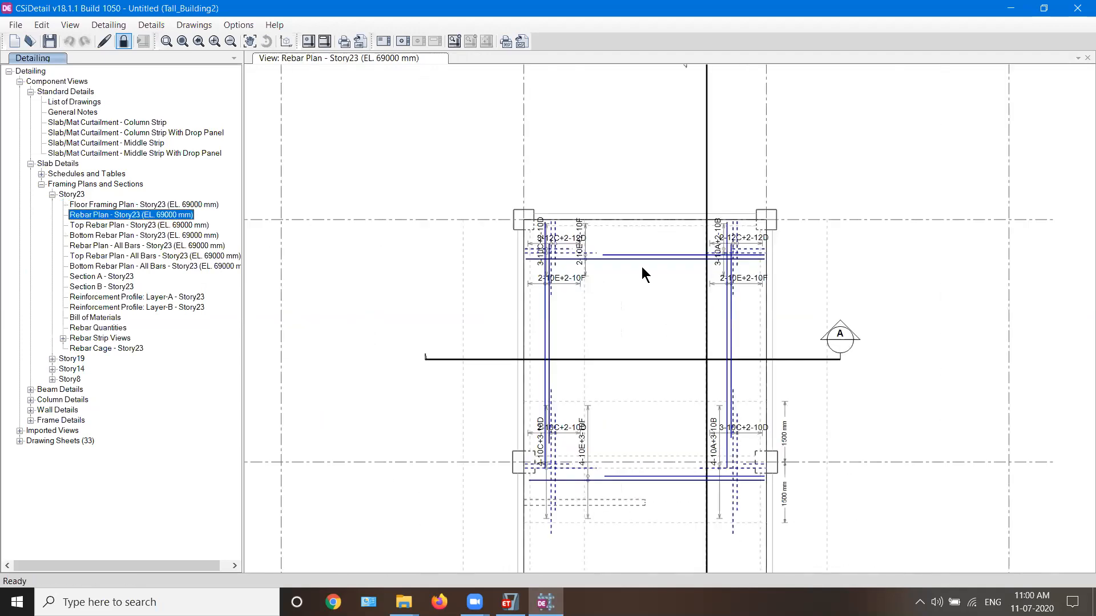
scroll(667, 381, "up", 1)
scroll(488, 451, "up", 3)
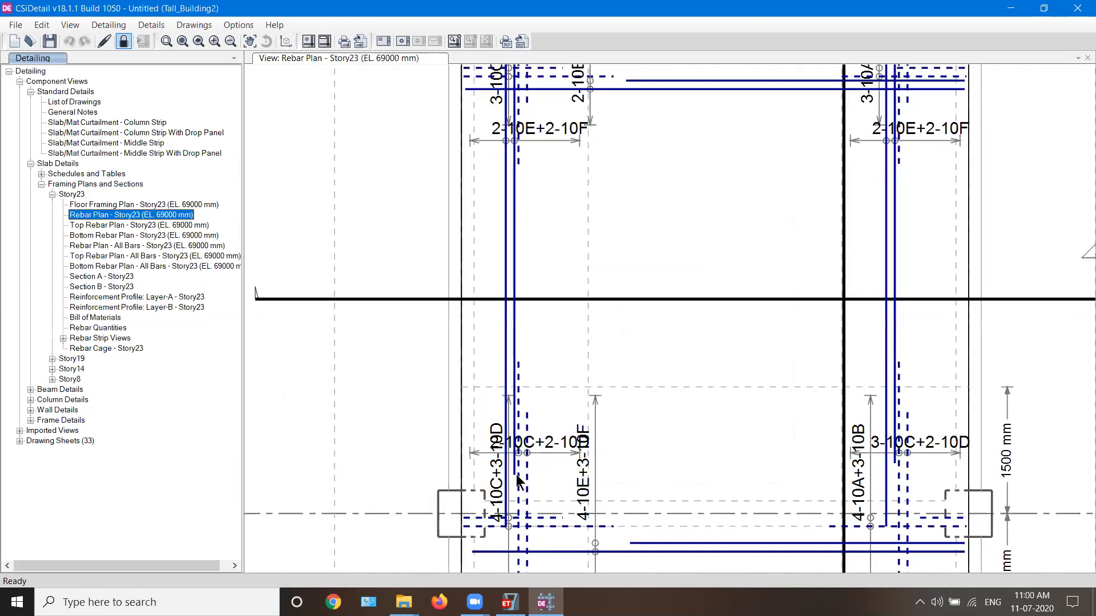
scroll(542, 461, "up", 4)
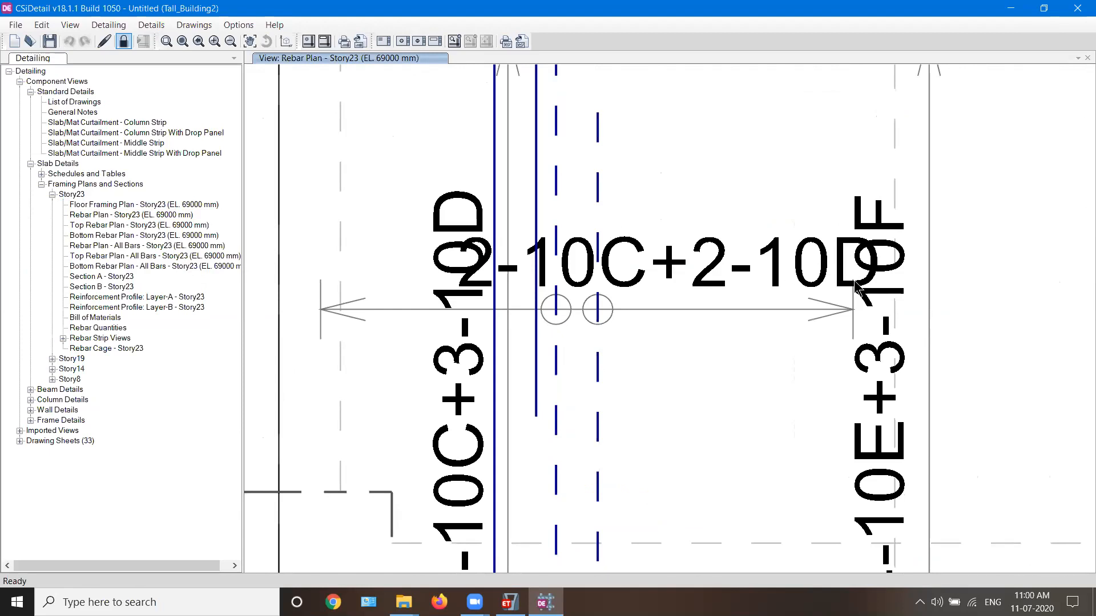
scroll(685, 364, "down", 3)
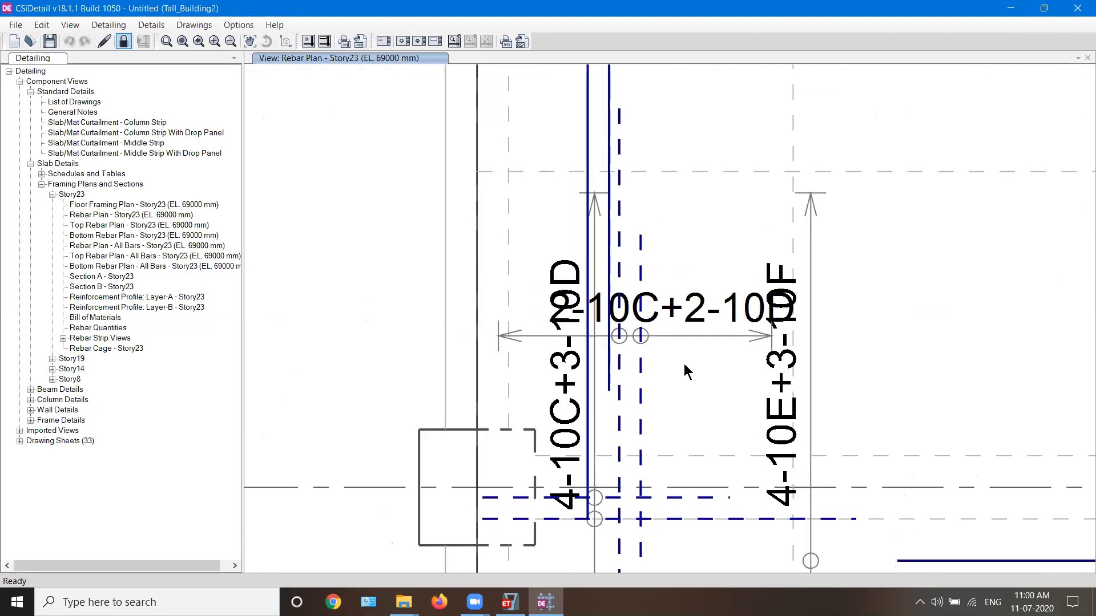
Display the Story23 rebar plan with all bars and the Section A view.
left_click(110, 247)
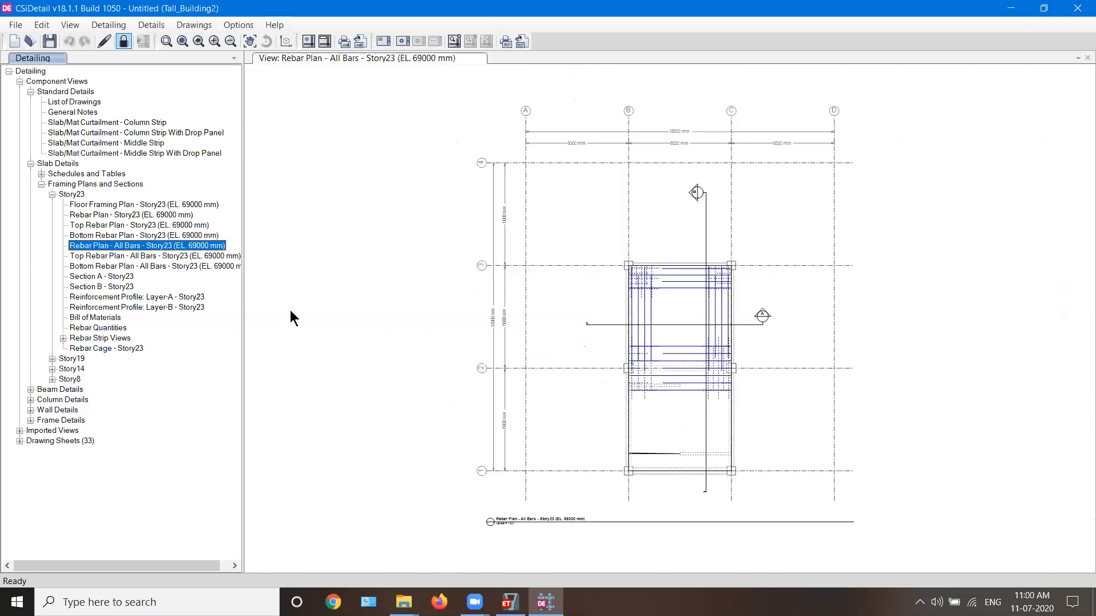
scroll(657, 276, "up", 2)
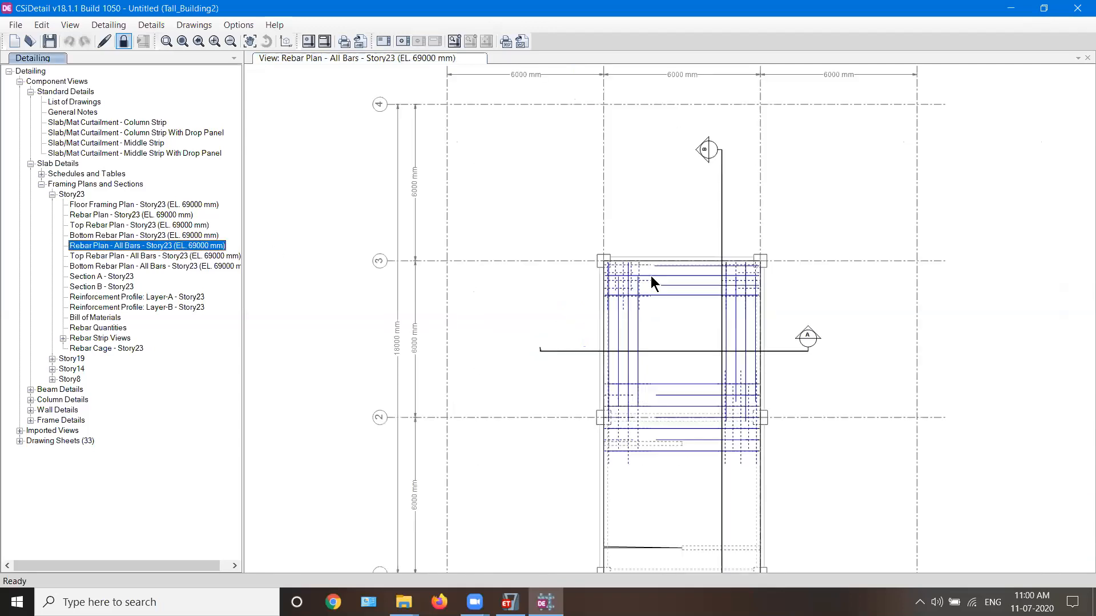
left_click(96, 279)
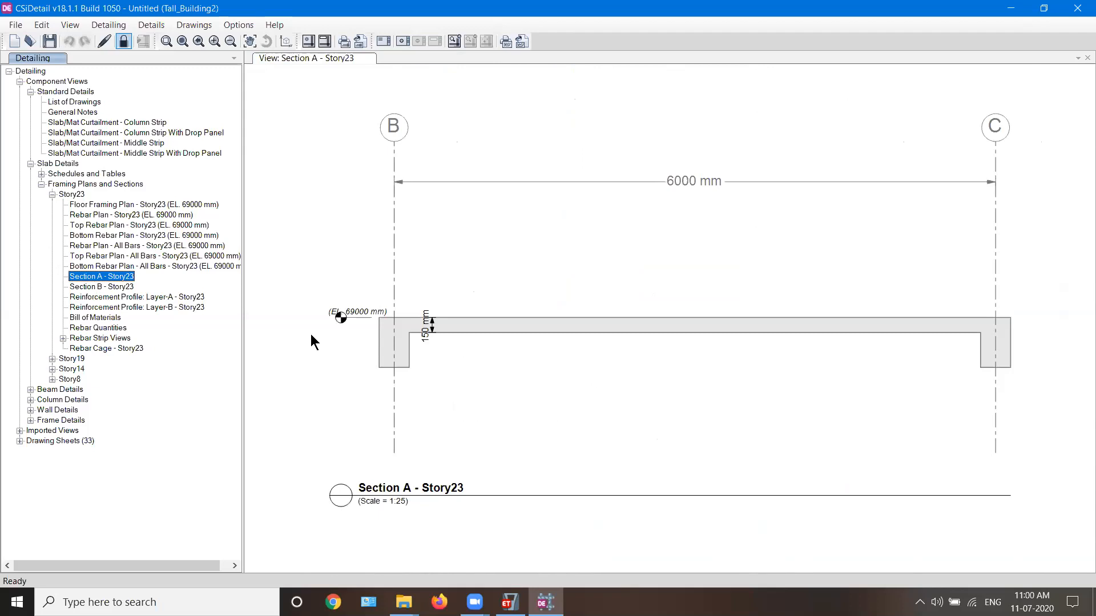
Display Section B of Story23 and examine the top and bottom bar callouts around grid 2.
left_click(89, 287)
scroll(711, 303, "up", 4)
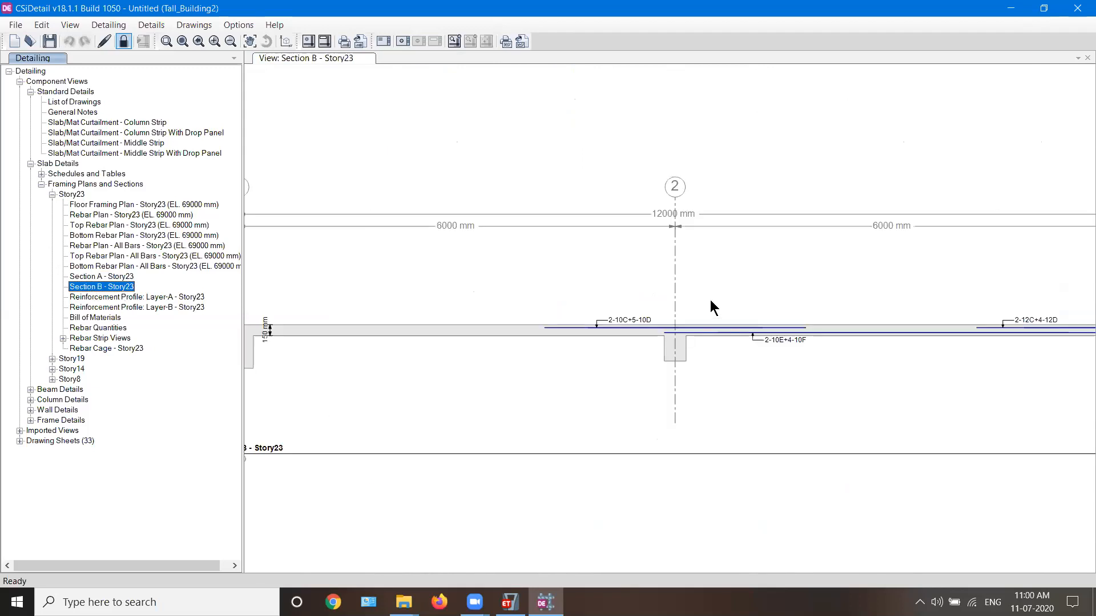
scroll(828, 368, "down", 4)
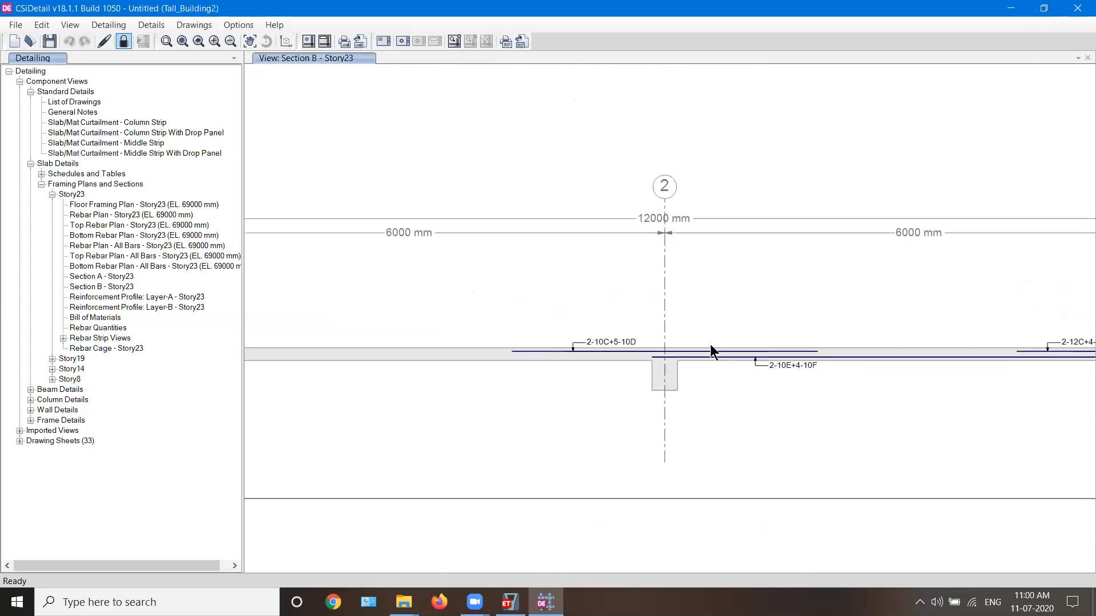
Display the Story23 3D rebar cage and examine the hooked bars along its edges and corners.
left_click(108, 348)
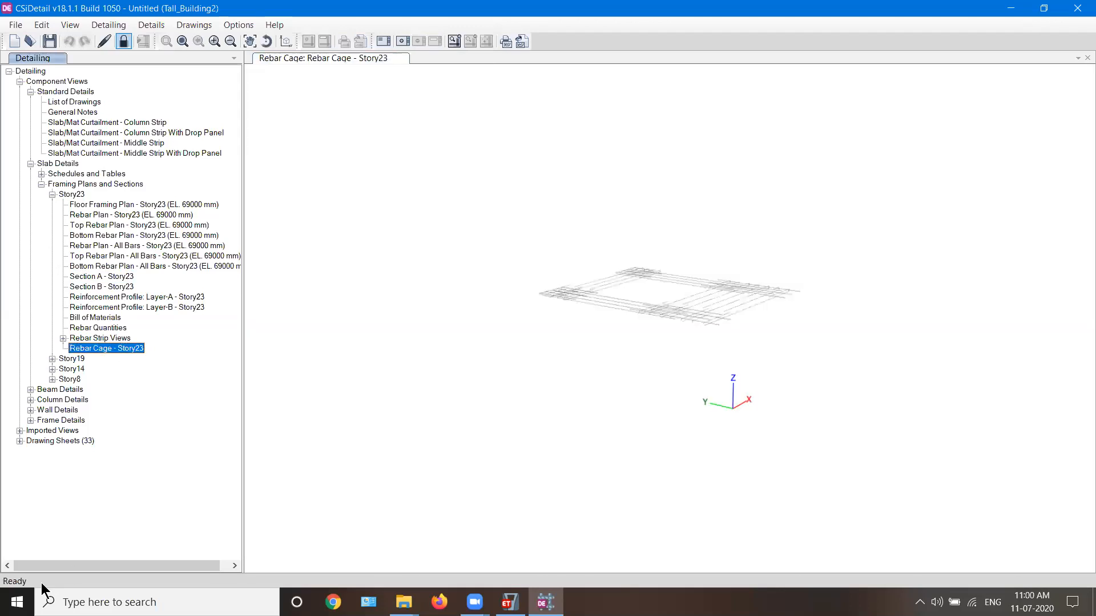
scroll(693, 299, "up", 3)
scroll(693, 296, "up", 1)
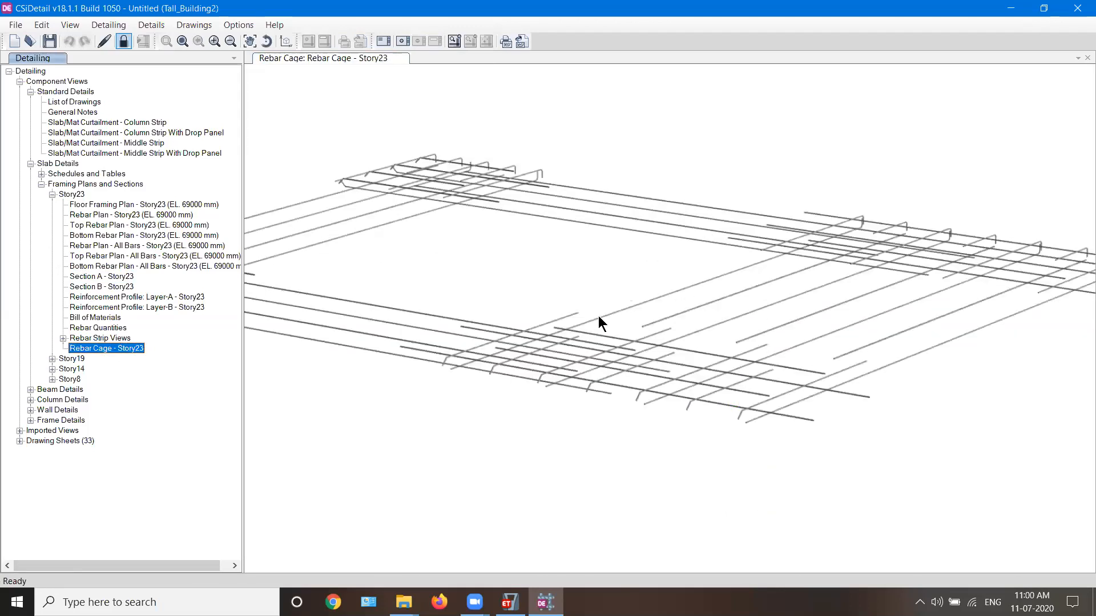
middle_click_drag(600, 317, 1001, 379)
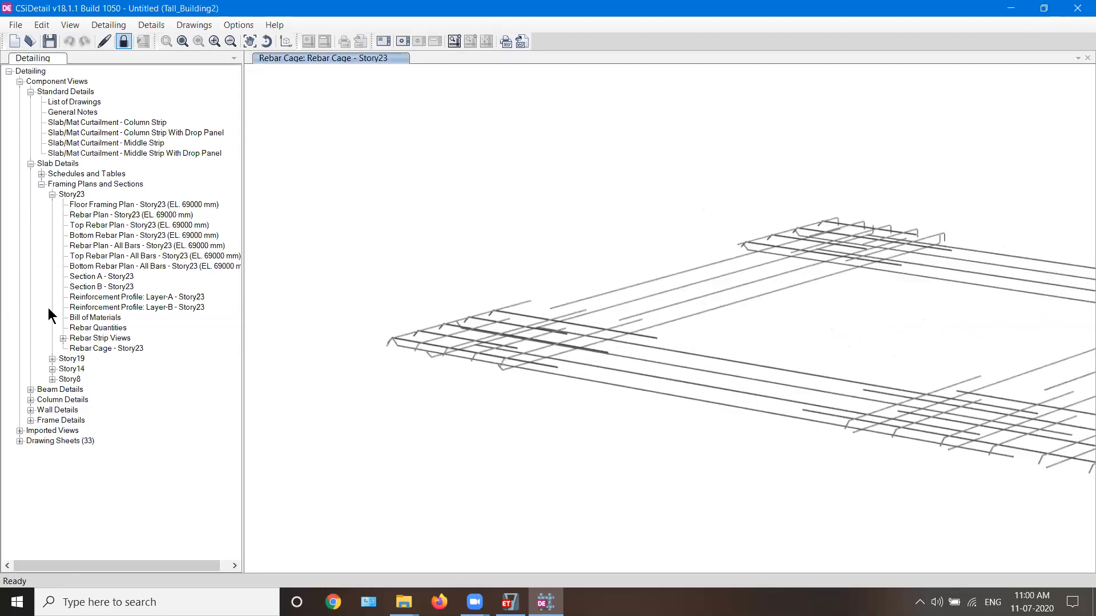
Collapse the slab framing plans and check the Beam Details and Column Details groups for available views.
left_click(41, 183)
left_click(31, 163)
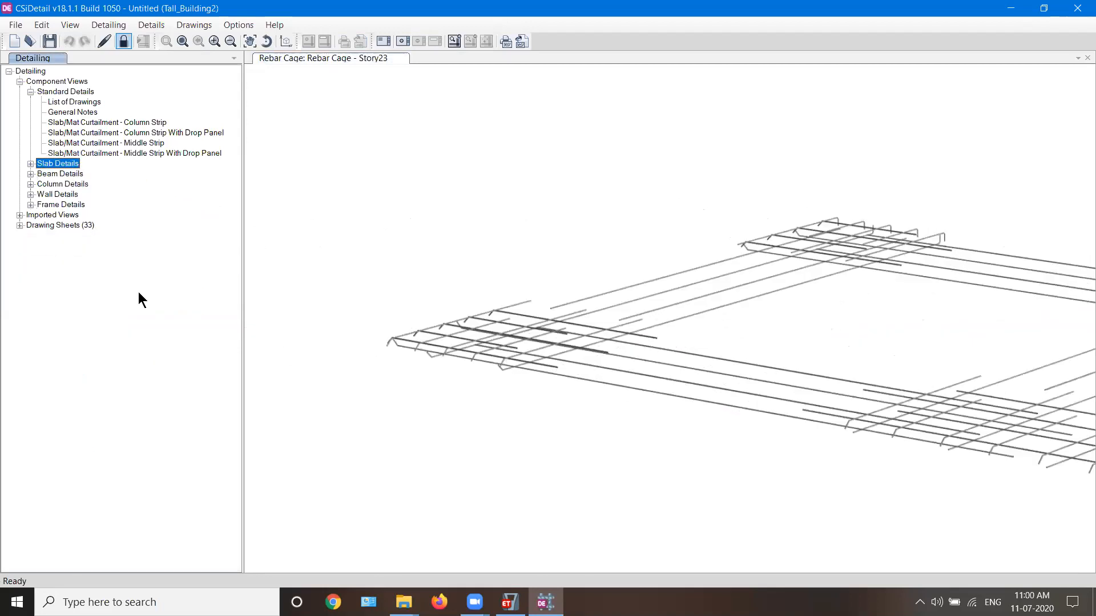
left_click(31, 163)
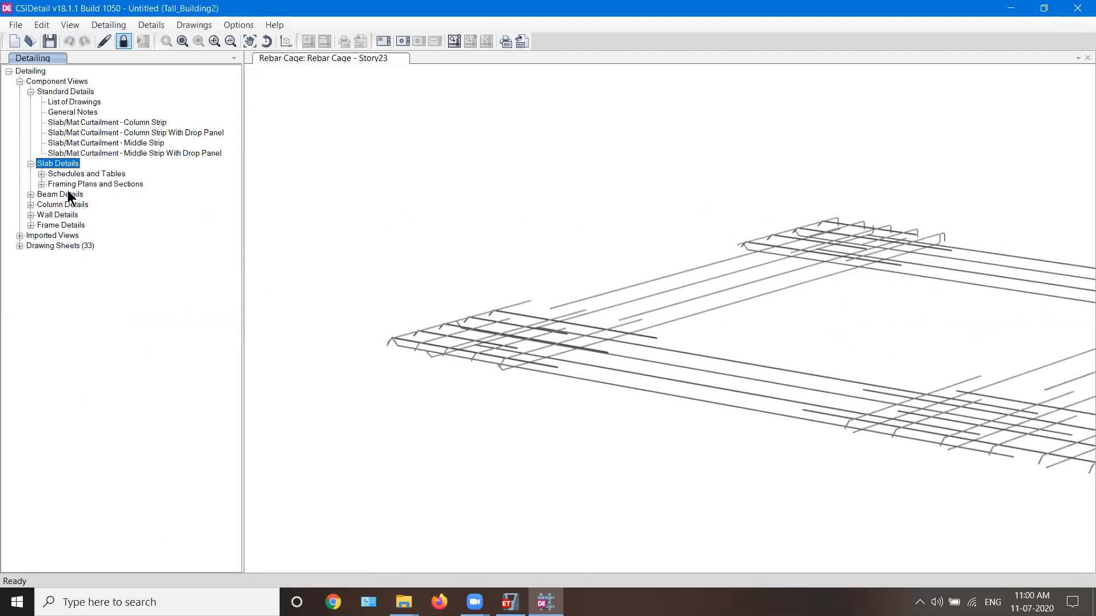
double_click(69, 196)
double_click(69, 196)
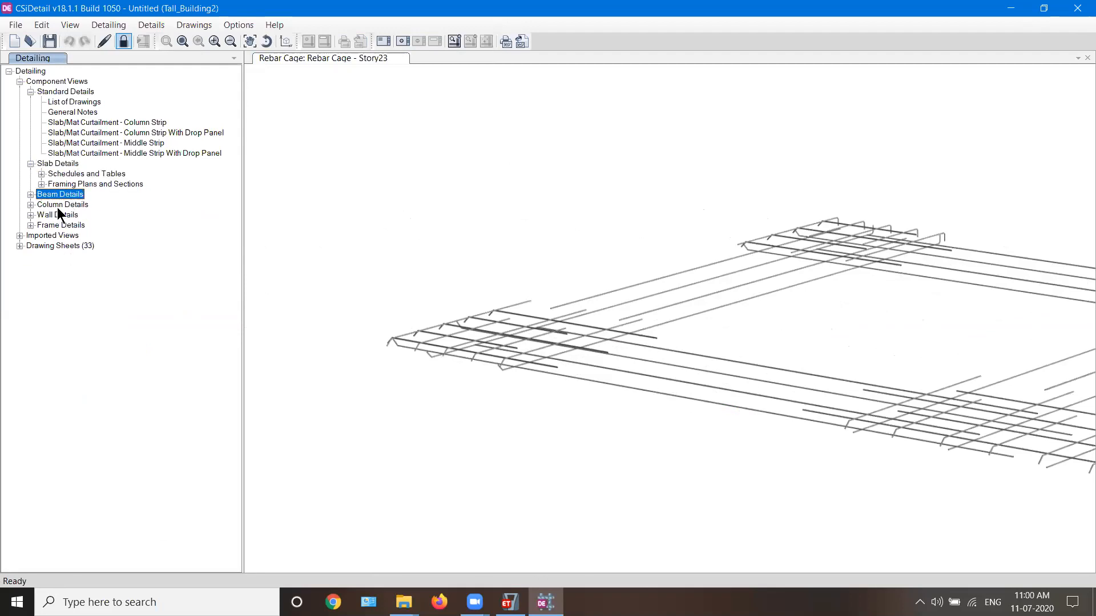
double_click(57, 204)
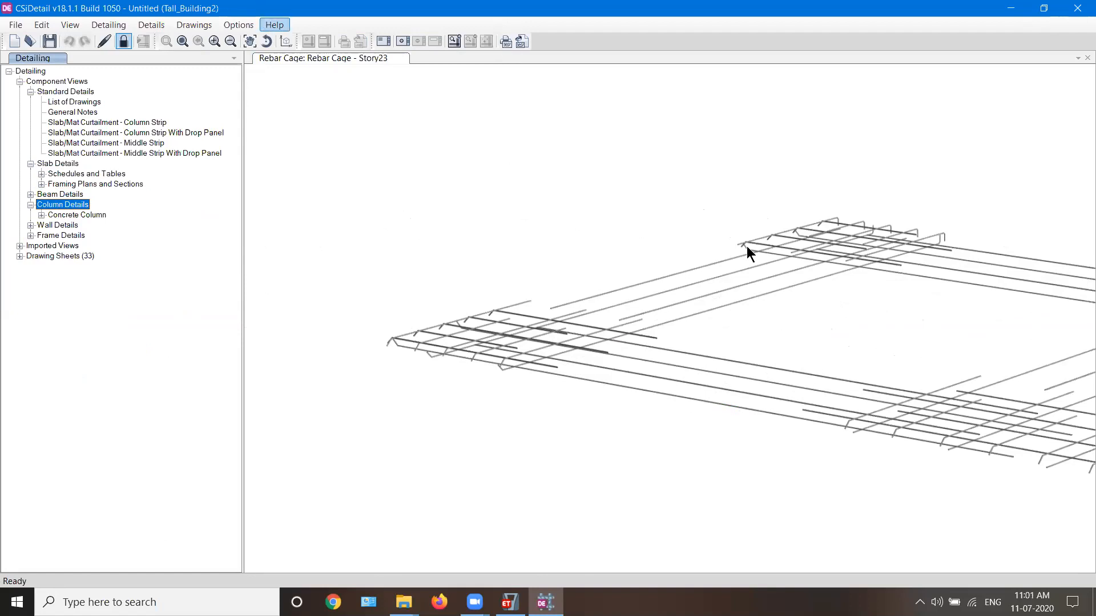
scroll(747, 245, "down", 1)
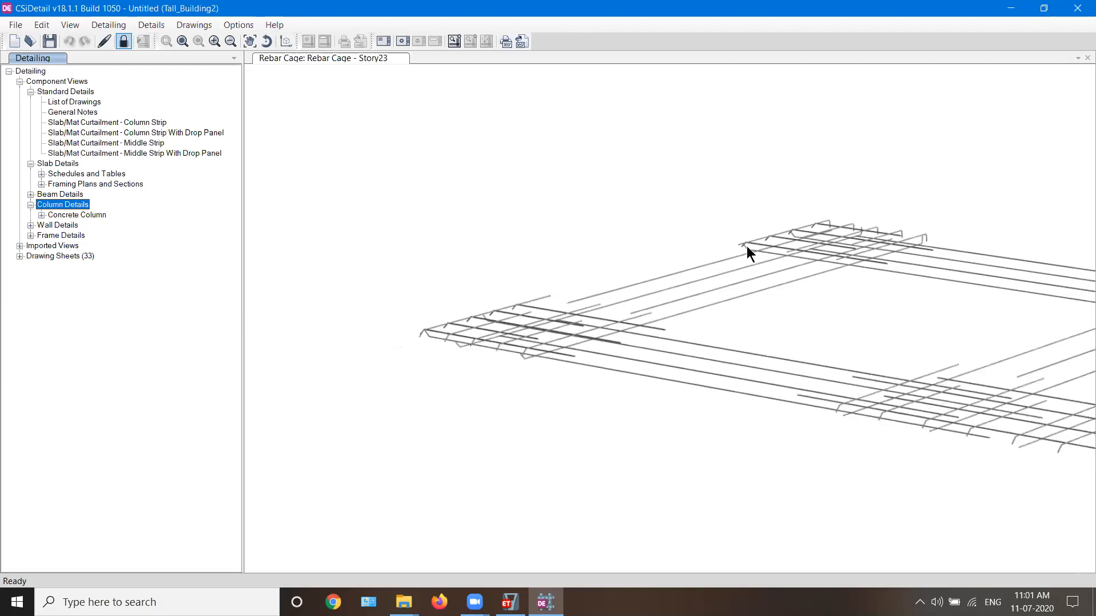